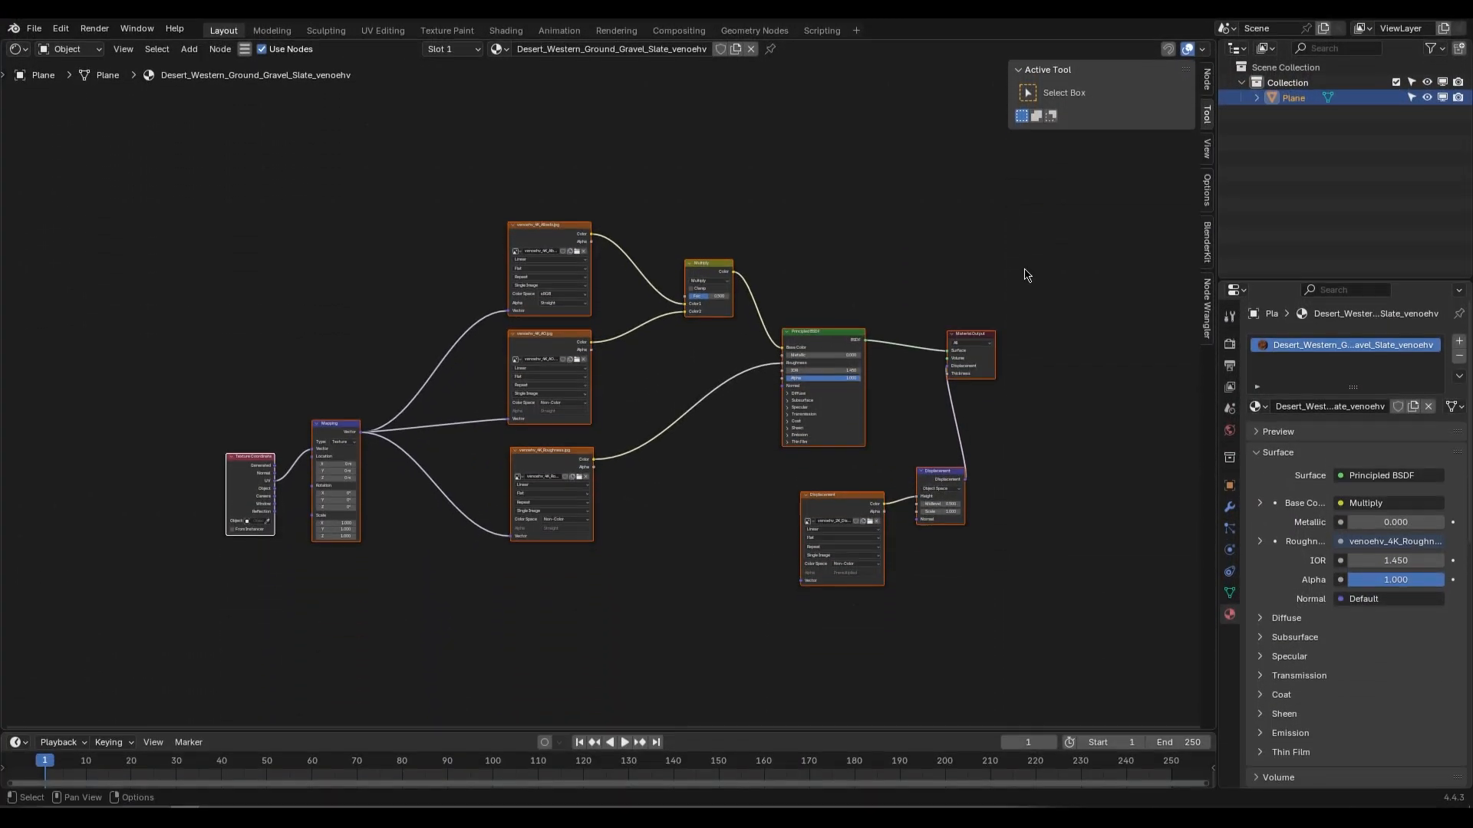
drag(1062, 194, 98, 663)
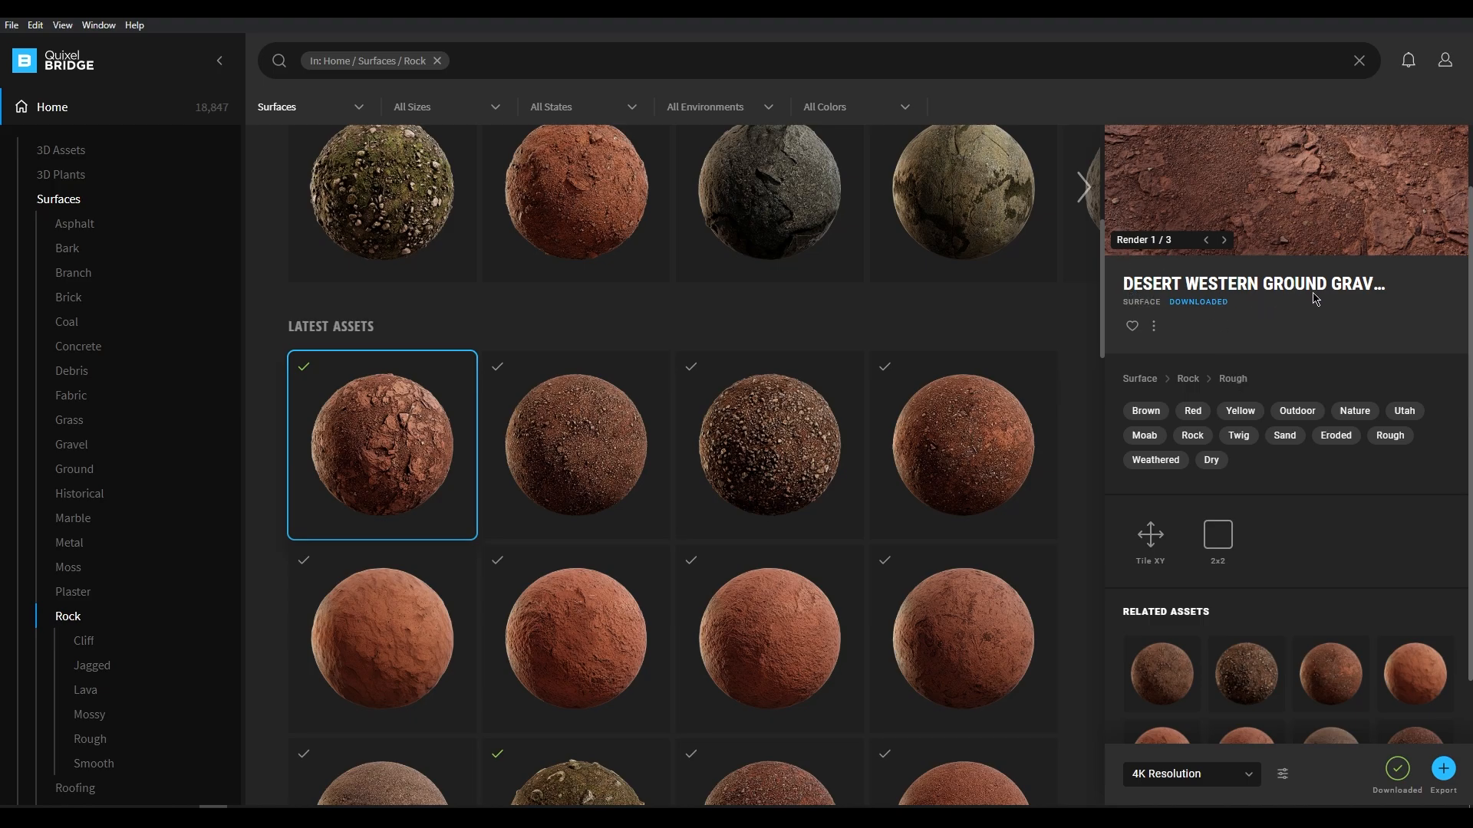
- Choose 4K Resolution for the selected Desert Western Ground Gravel surface and set its export target to Blender
click(1171, 788)
click(1163, 703)
click(1281, 776)
click(1304, 743)
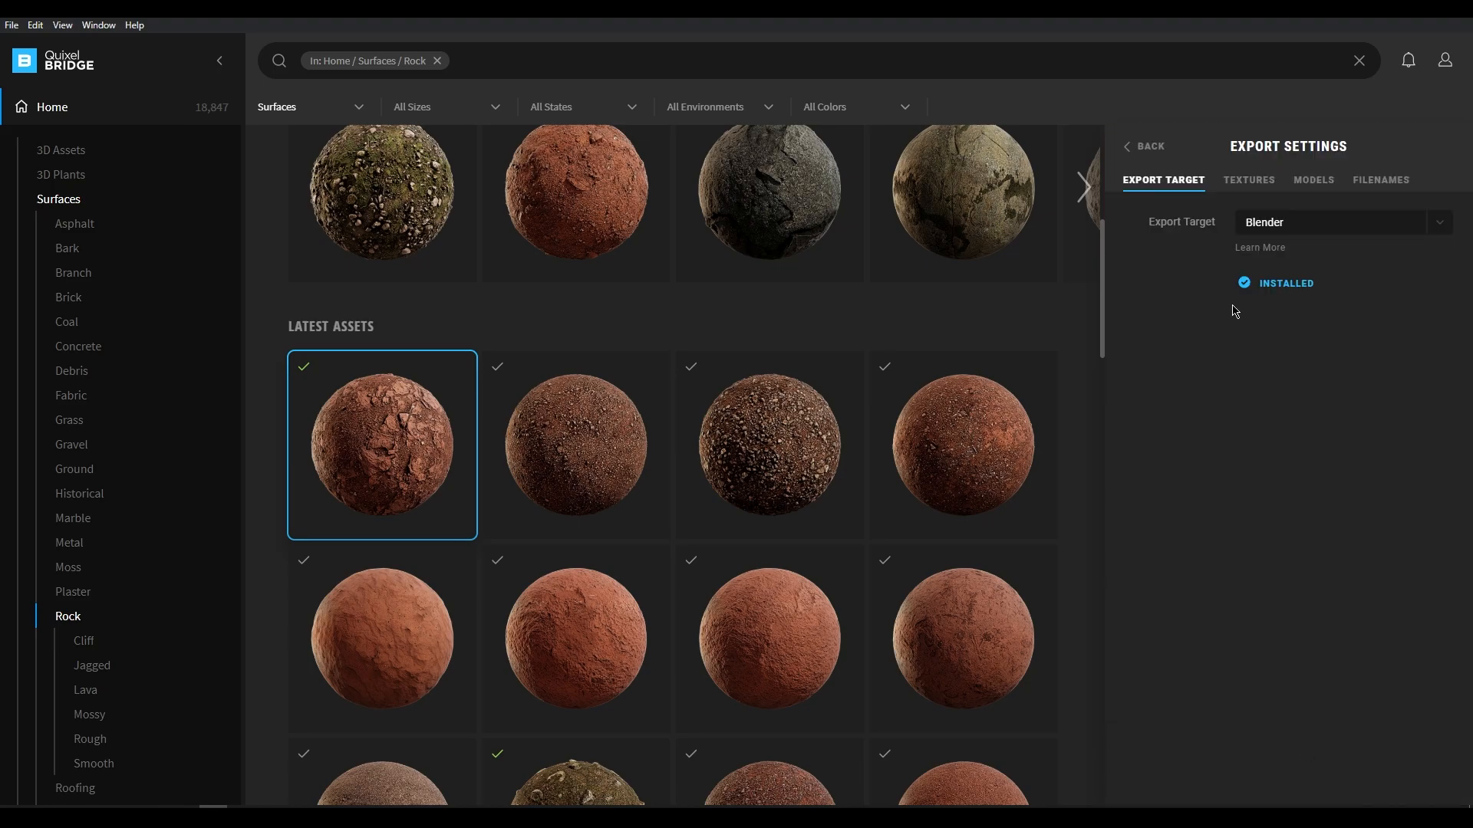
click(1296, 227)
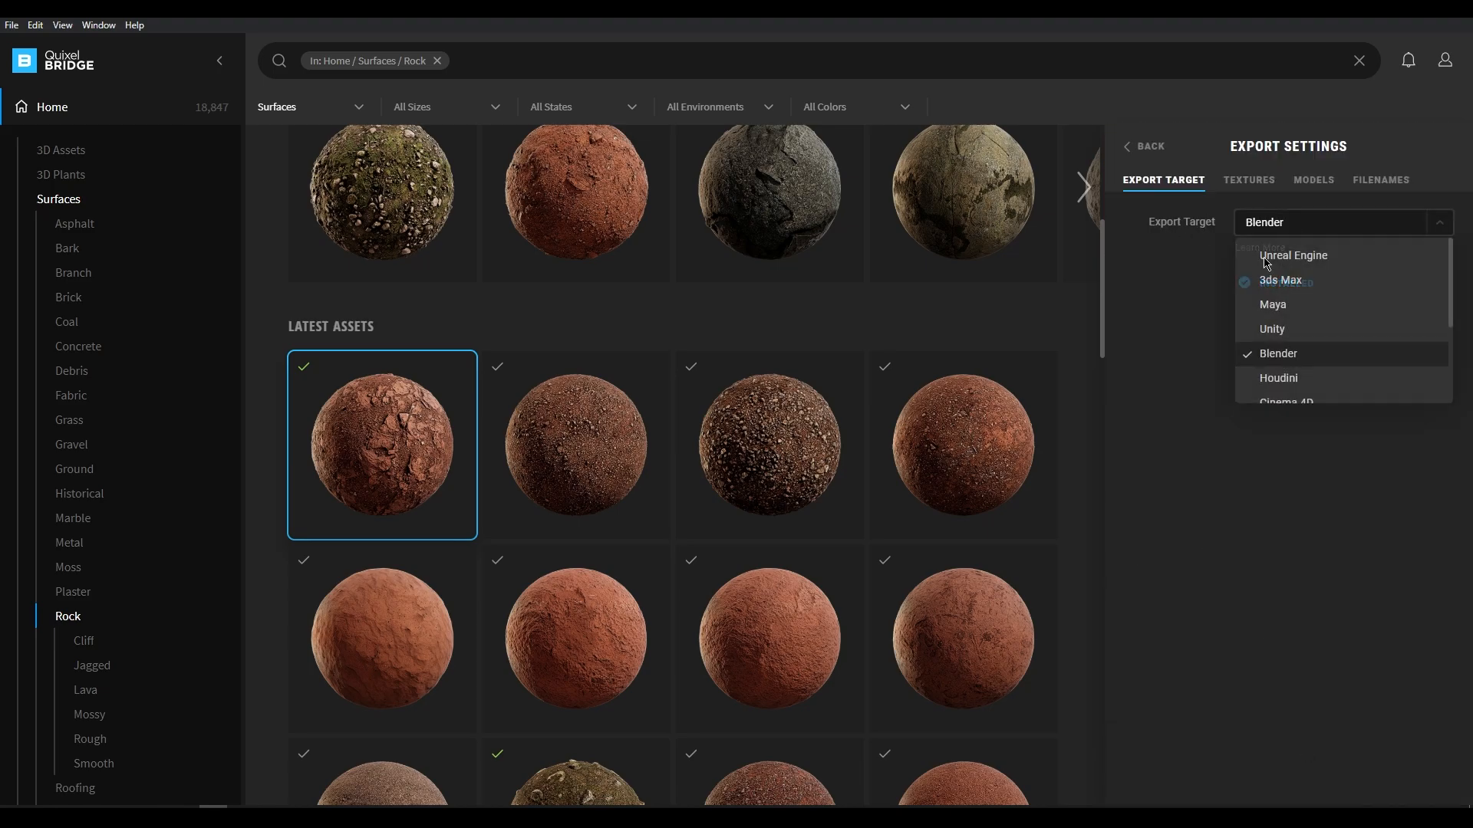
click(1269, 304)
click(1273, 354)
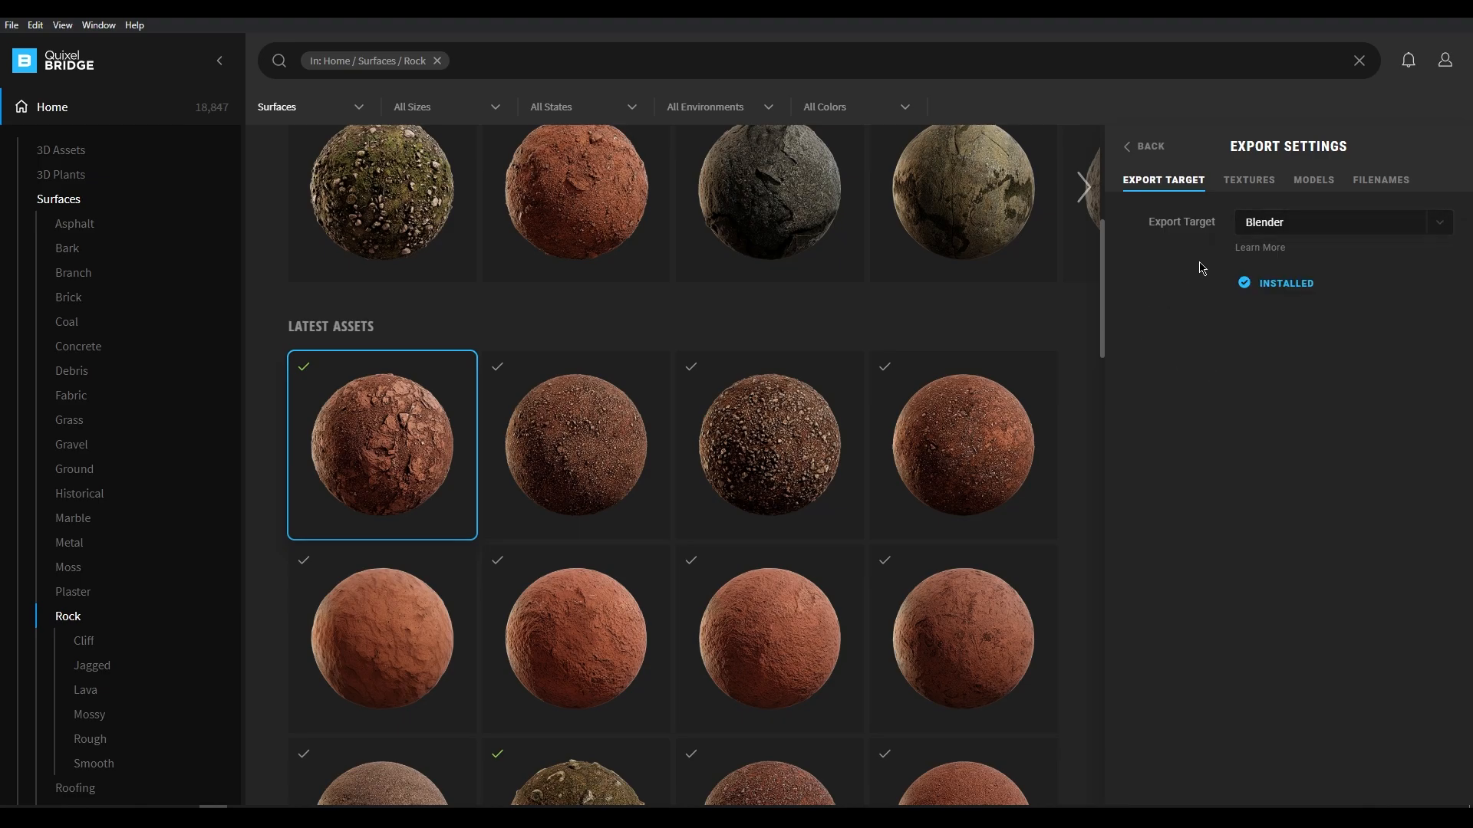
- Review the texture export settings, checking the file format options and which surface maps are included
click(1246, 182)
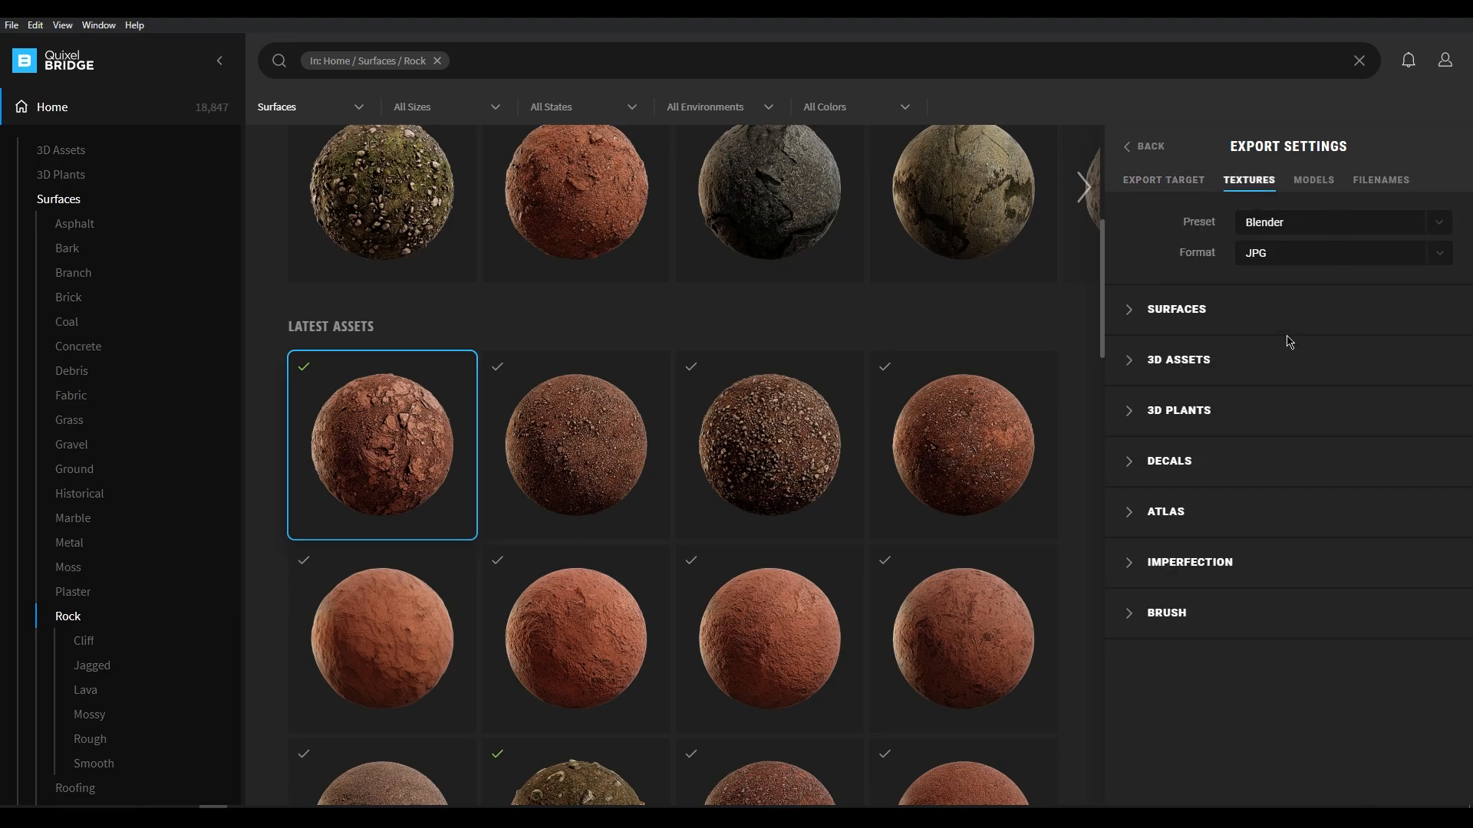
click(1296, 253)
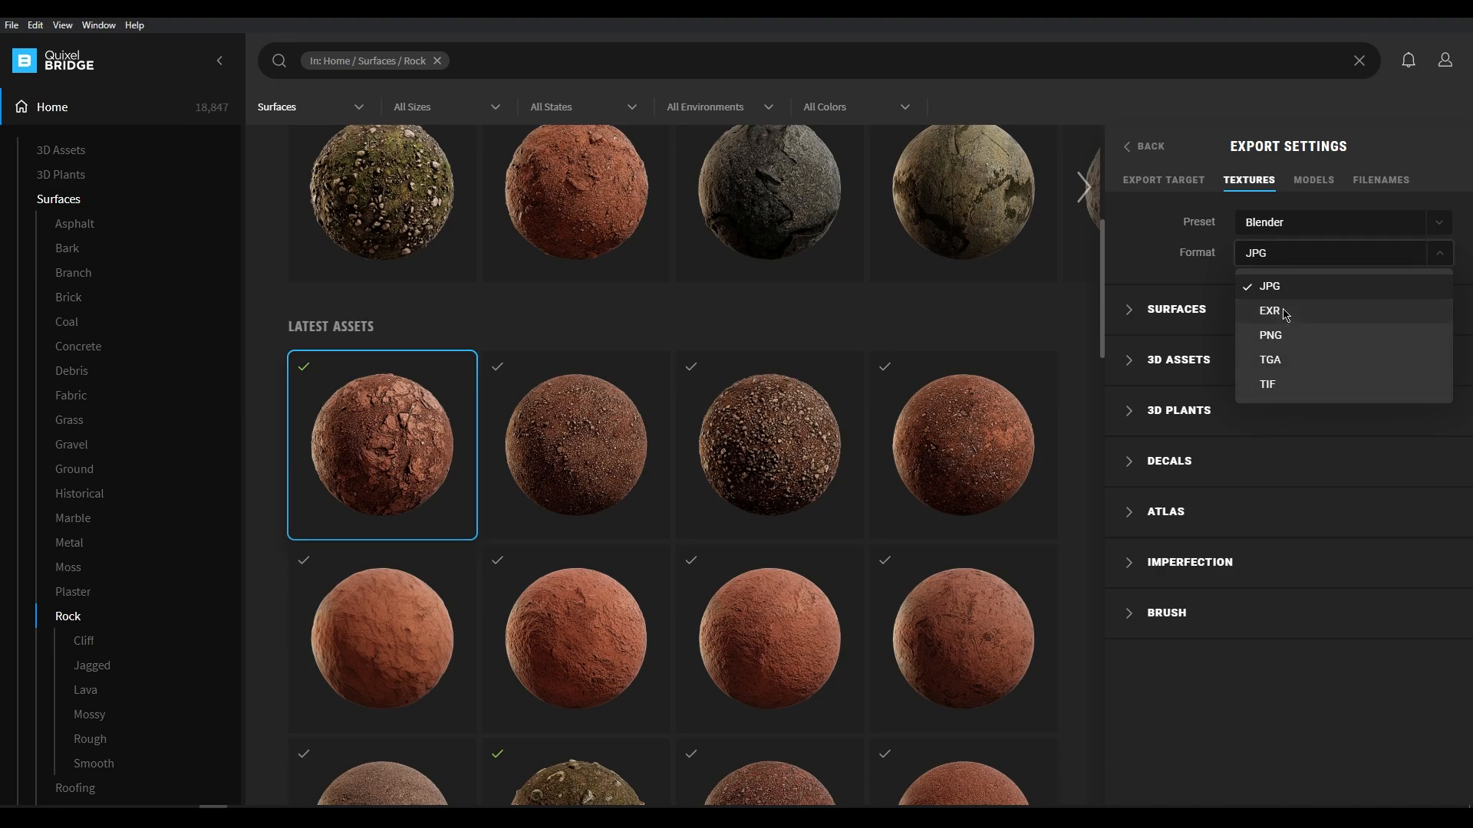
click(1172, 267)
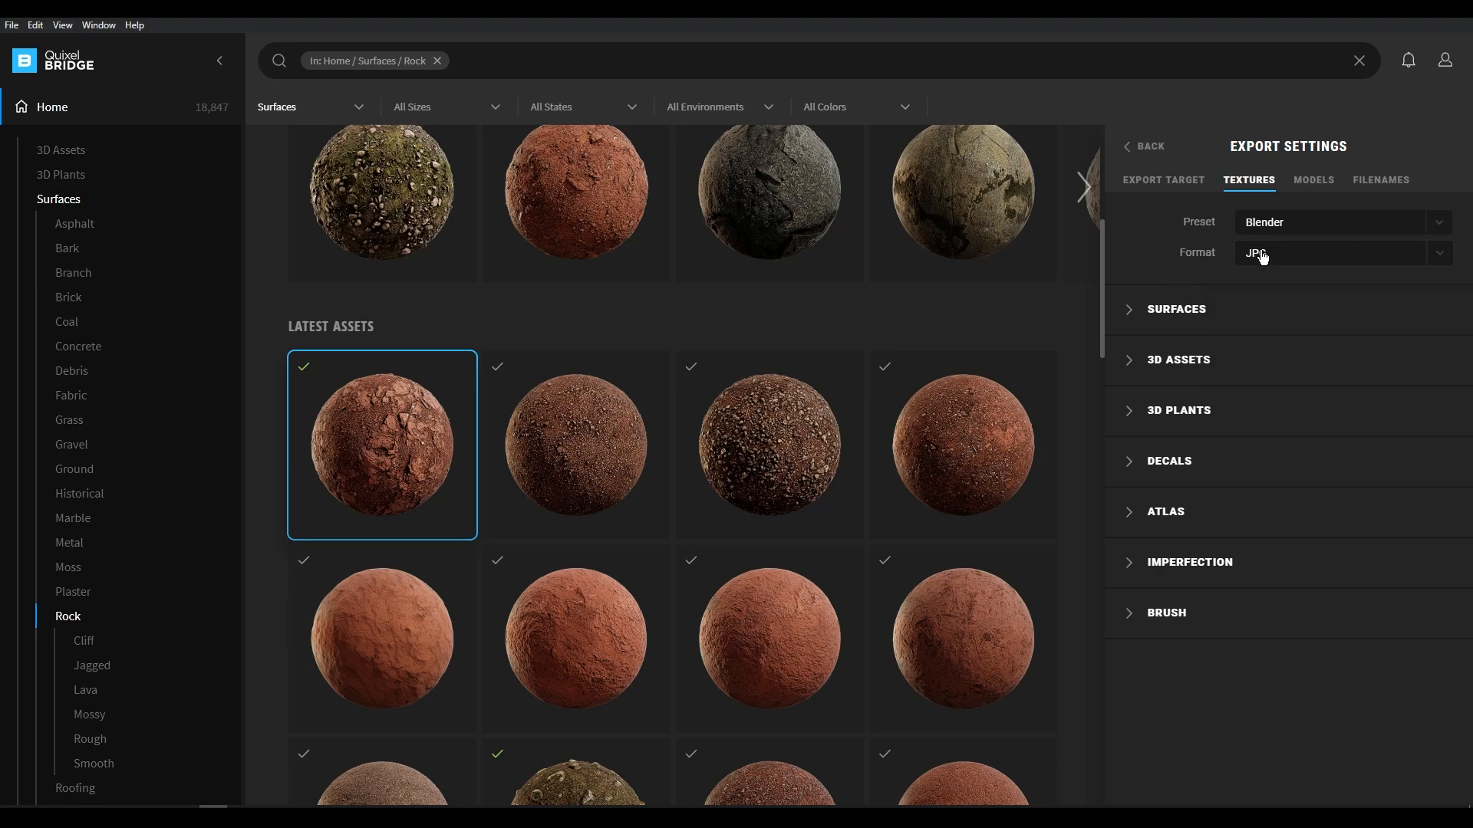
click(1129, 310)
scroll(1220, 362, down, 1)
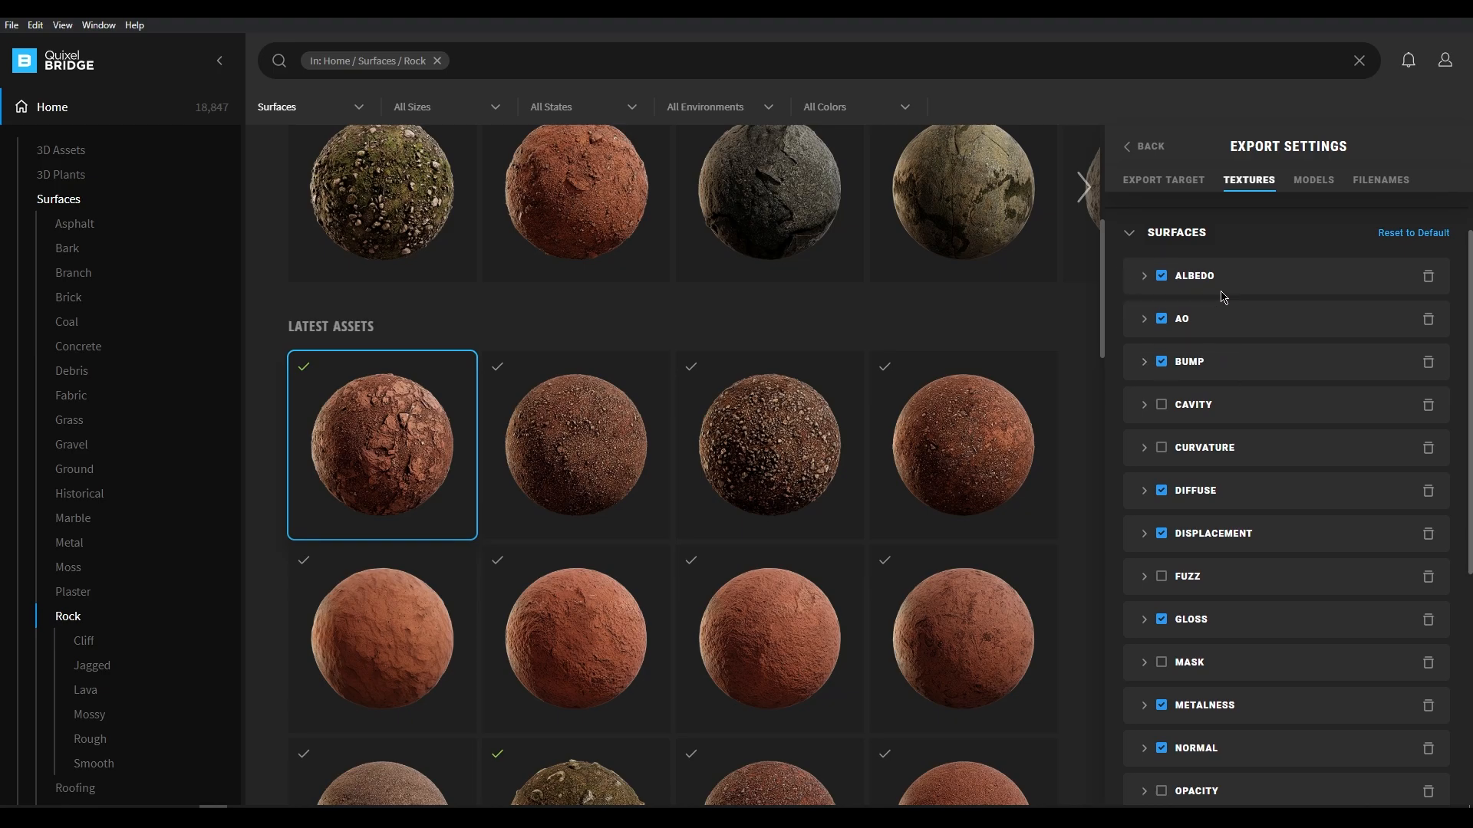
scroll(1164, 588, down, 3)
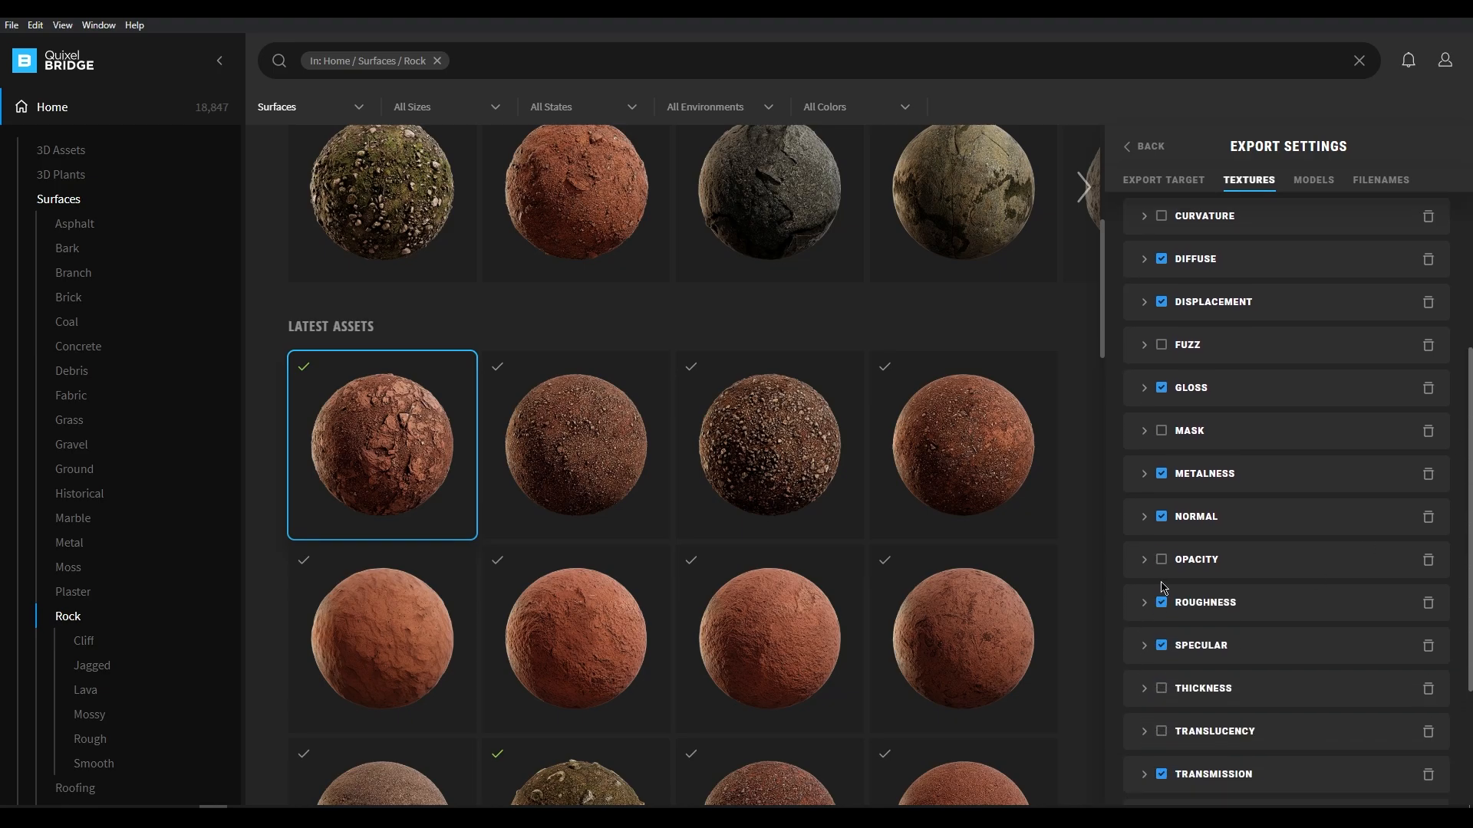
scroll(1159, 527, down, 1)
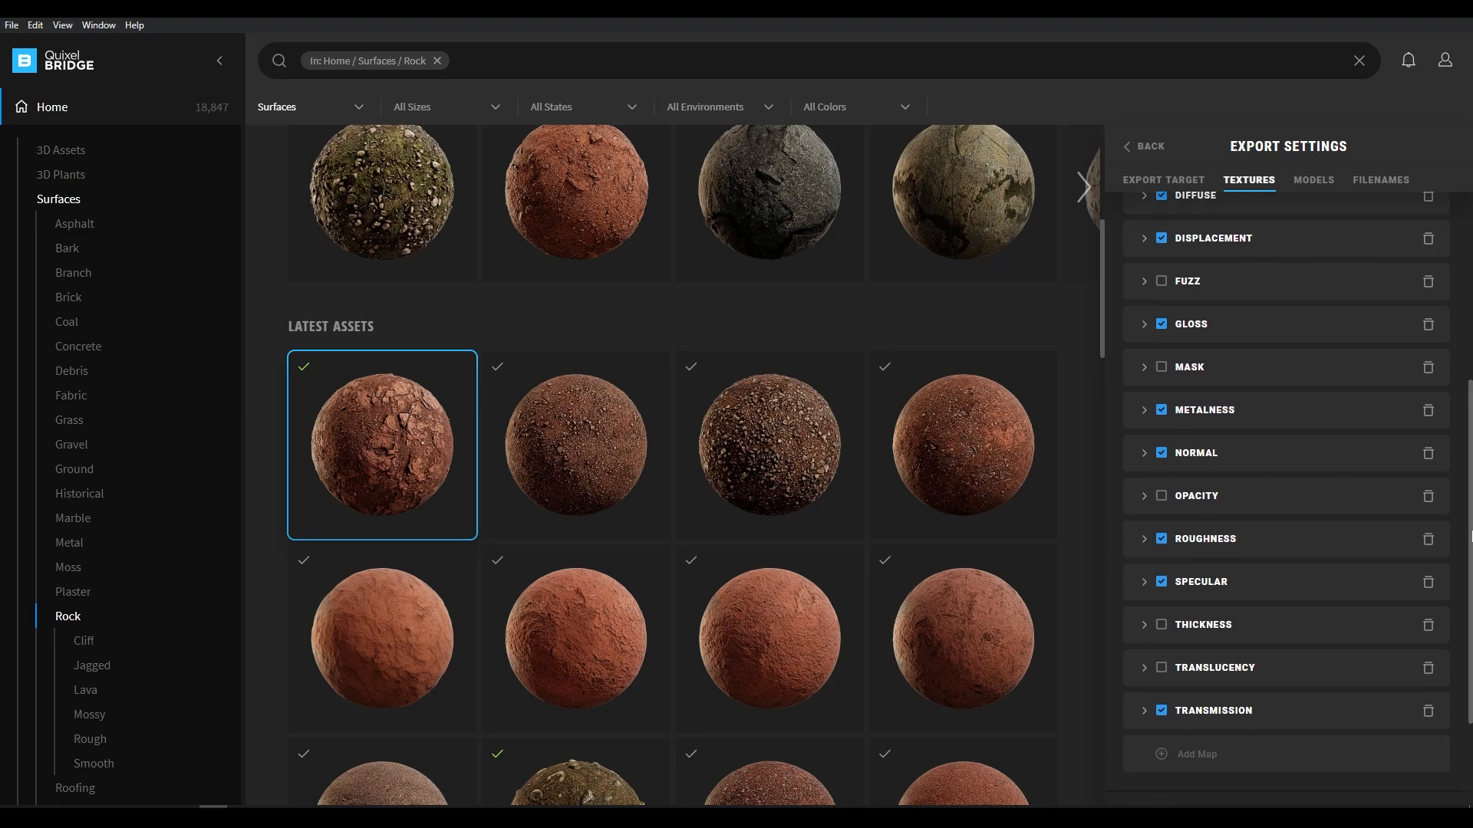
- Check the model export settings, leaving the Highpoly Source option enabled
click(1313, 179)
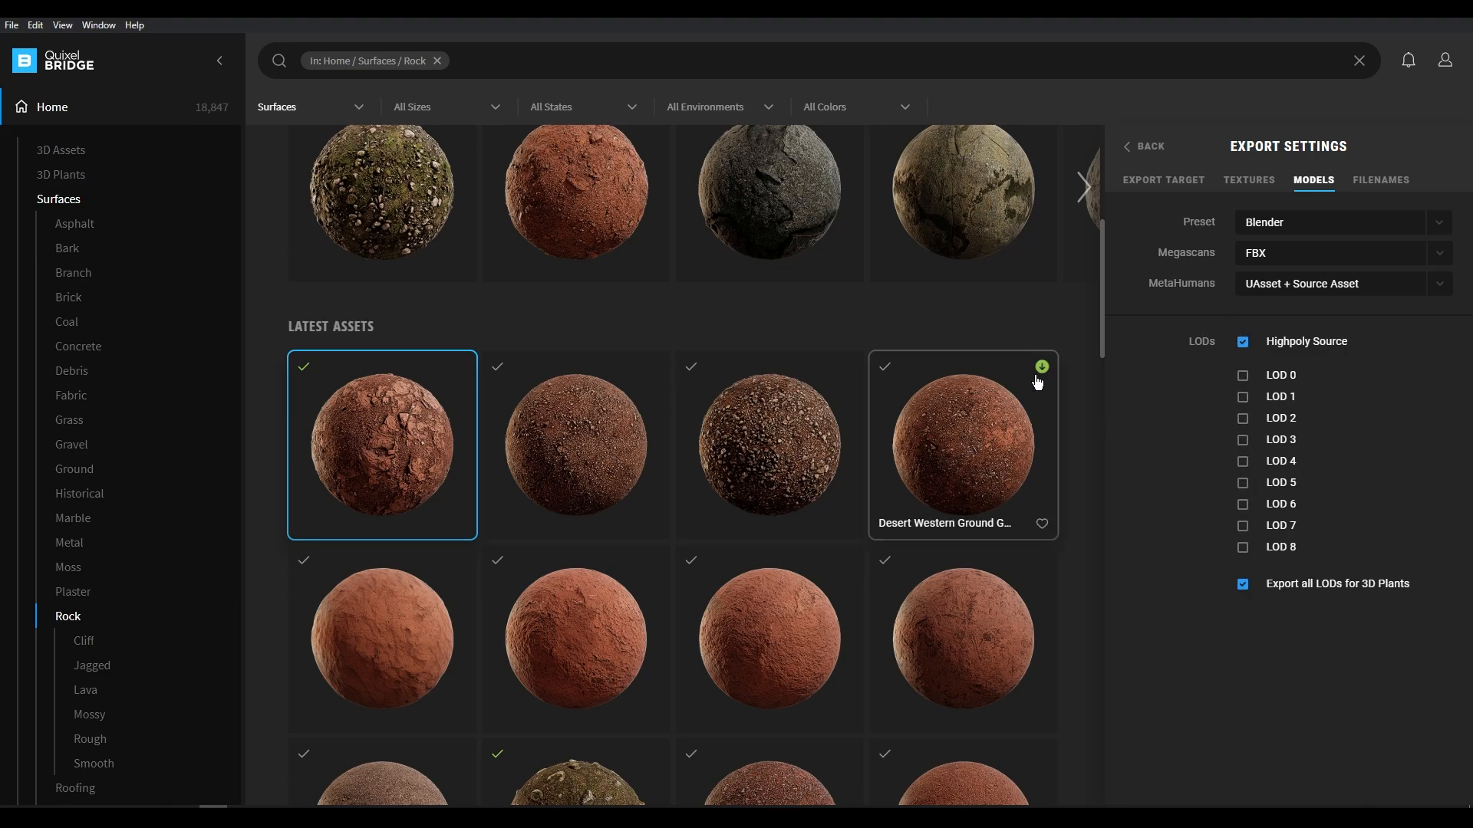
click(1321, 342)
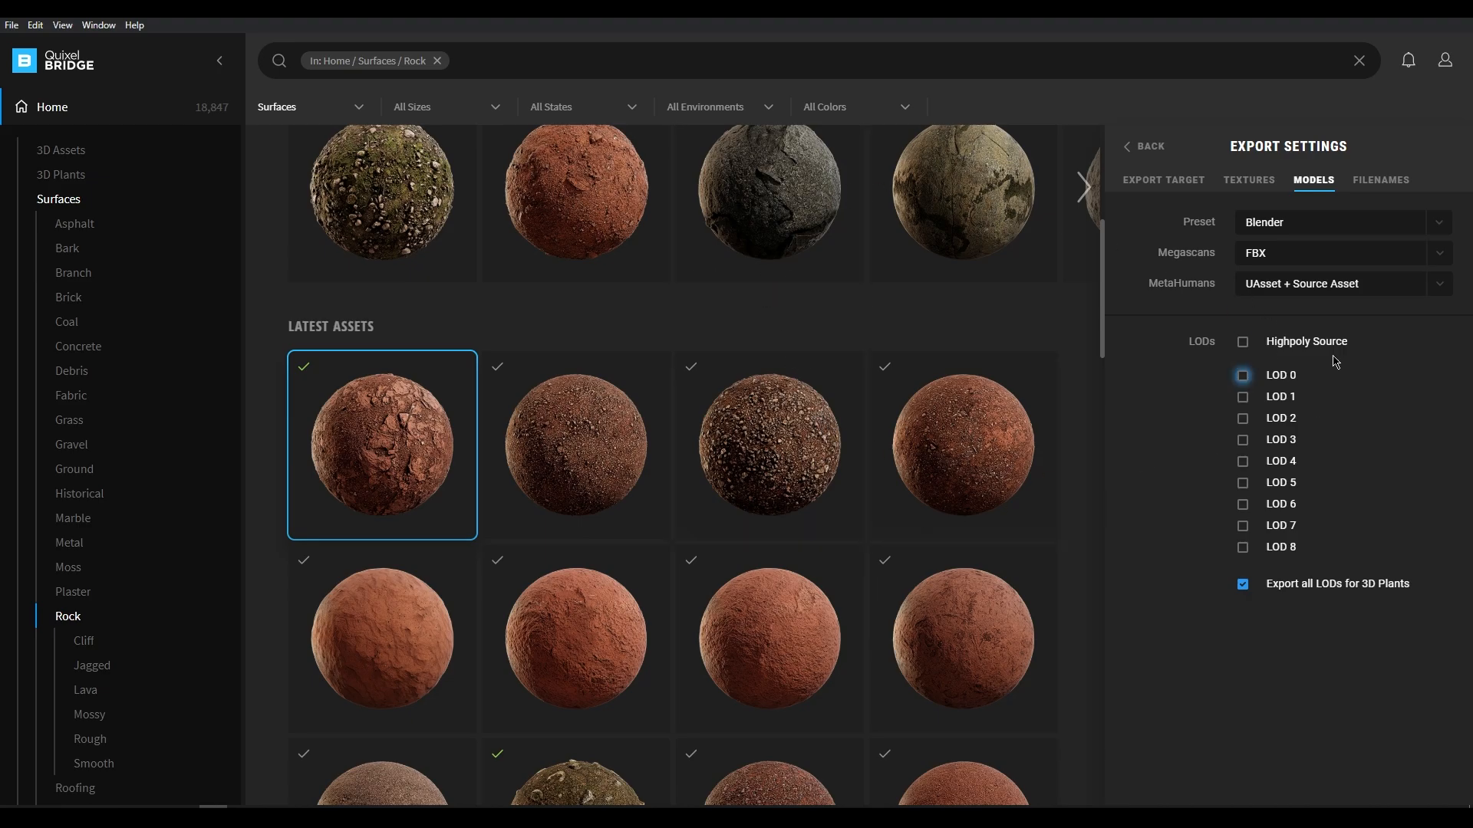
click(1243, 343)
- Return to the asset details, export the Desert Western Ground Gravel surface, and switch to Blender
click(1137, 147)
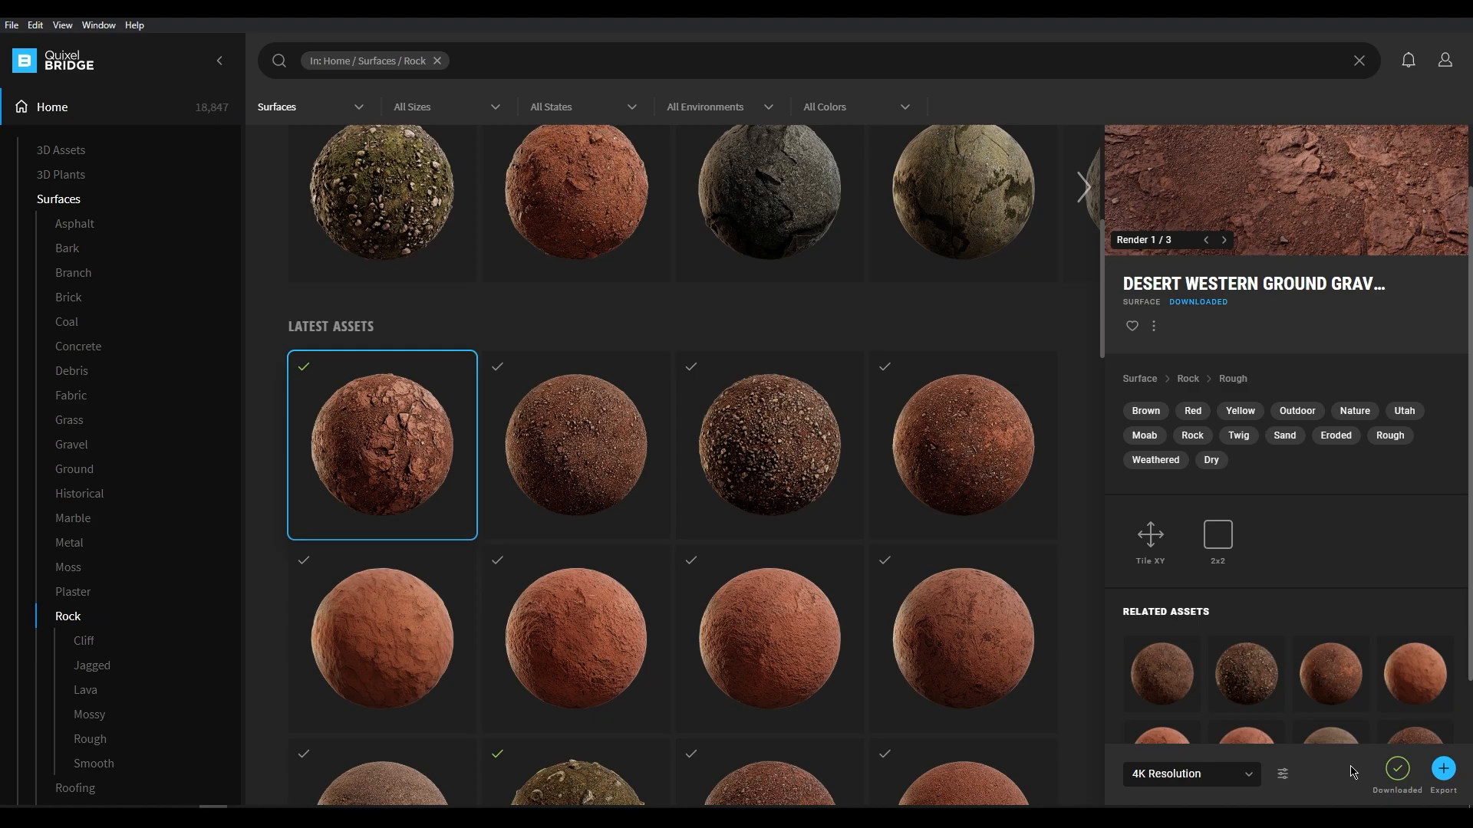
click(1444, 769)
click(185, 816)
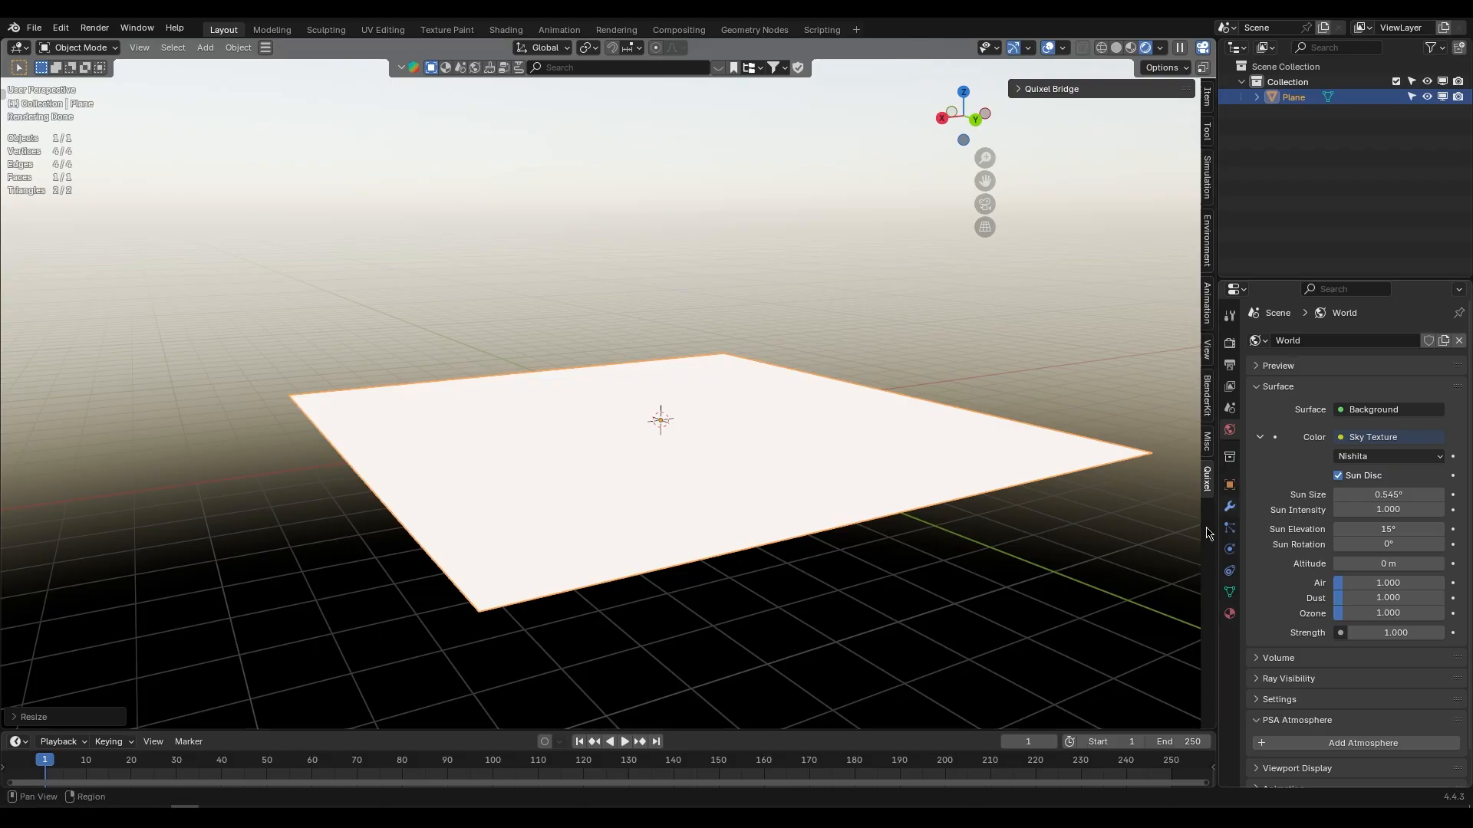
middle_drag(657, 375, 693, 378)
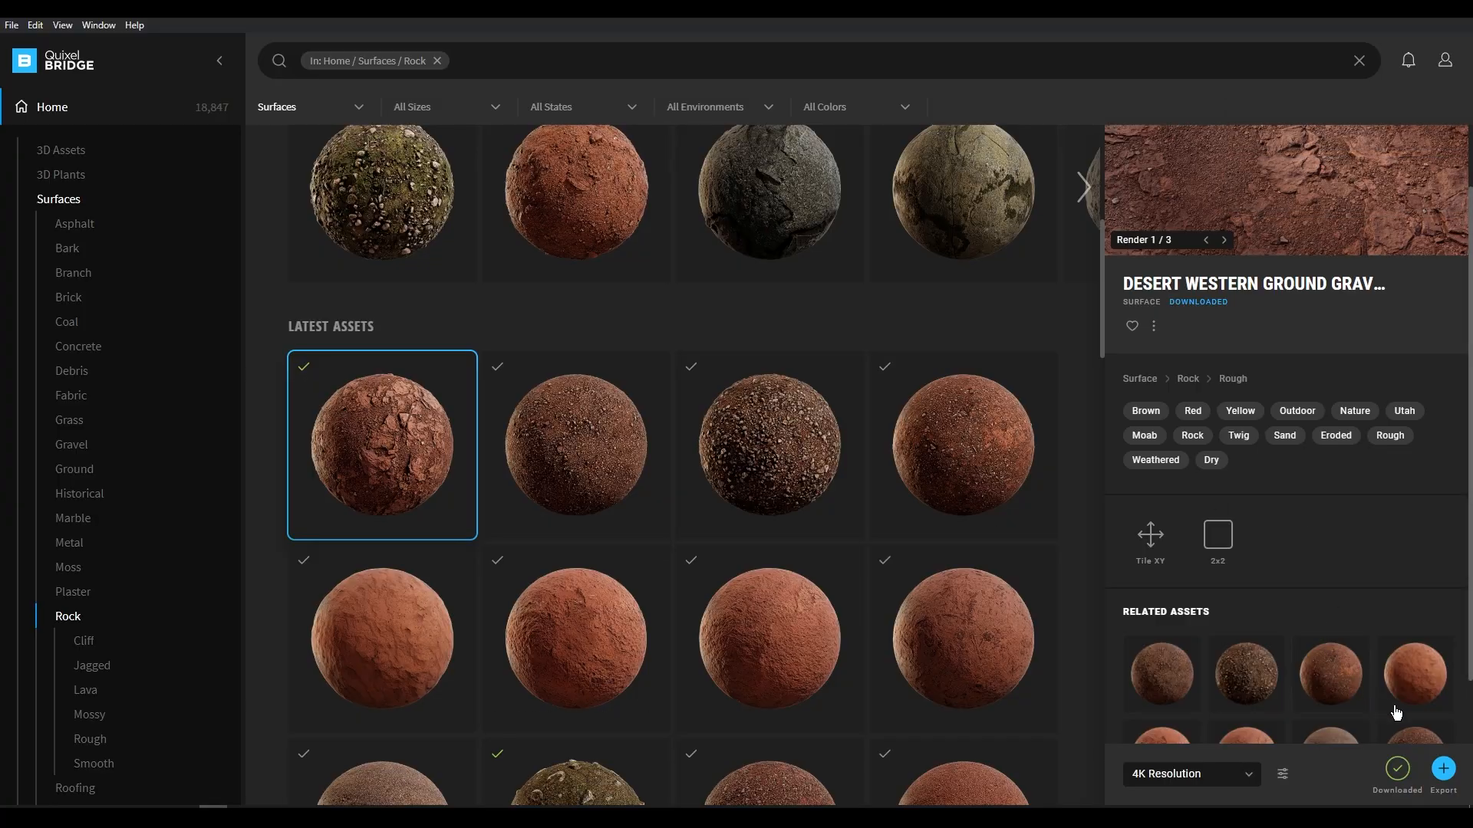
click(1443, 769)
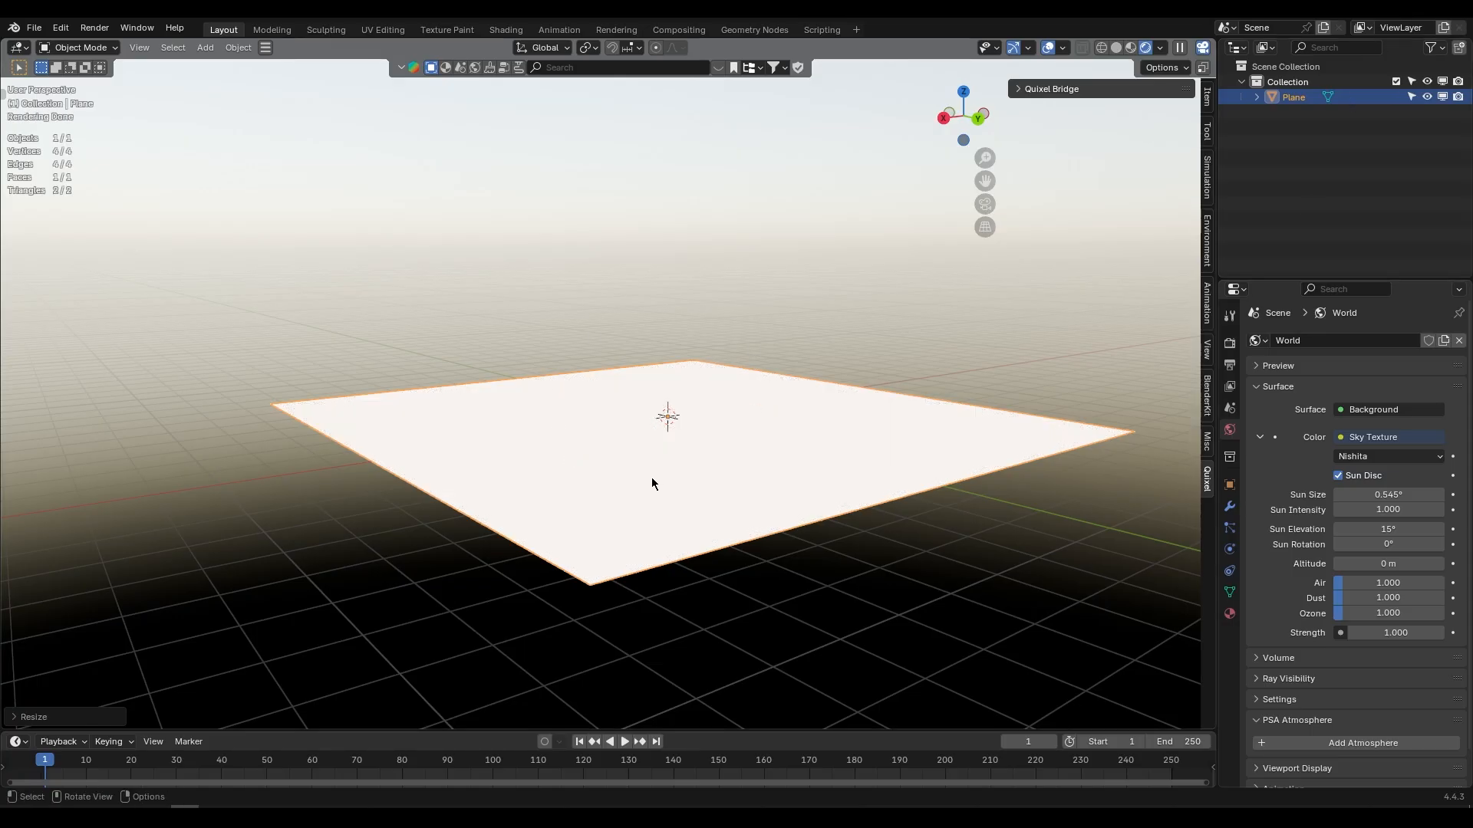
- Assign the imported Desert_Western_Ground_Gravel_Slate_venoehv material to the plane
middle_drag(854, 349, 881, 504)
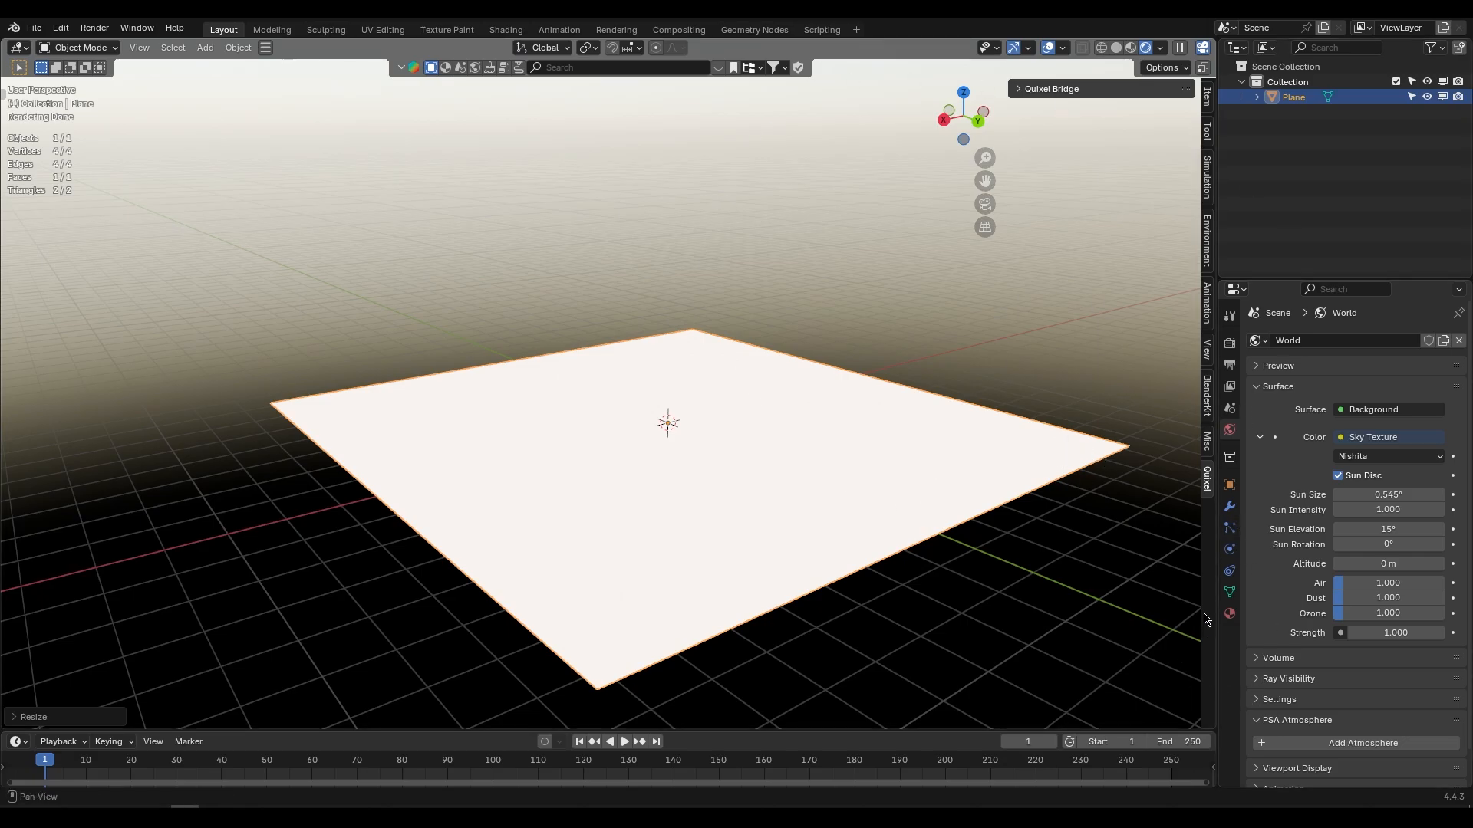
click(1230, 615)
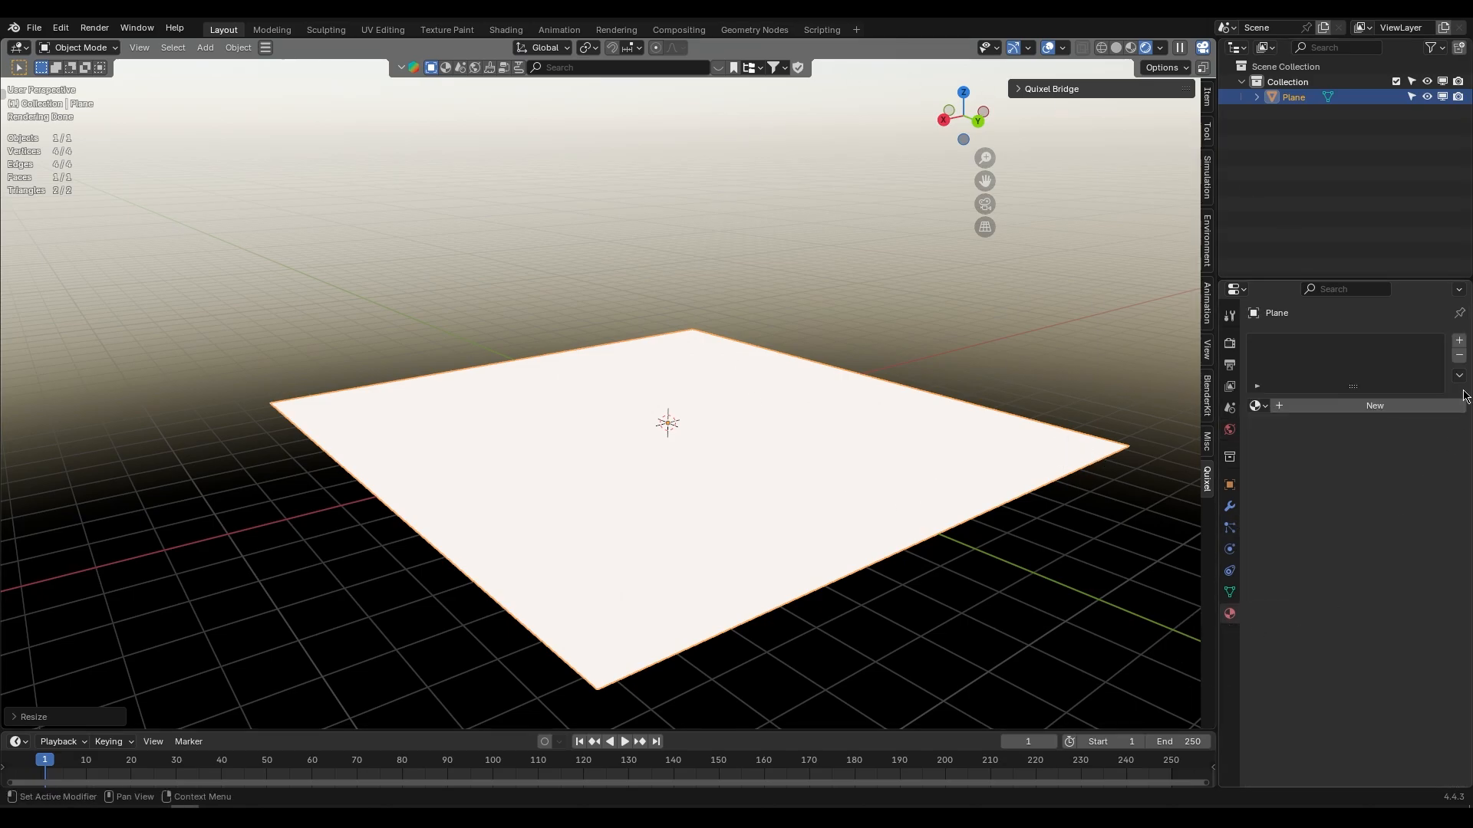
click(1260, 405)
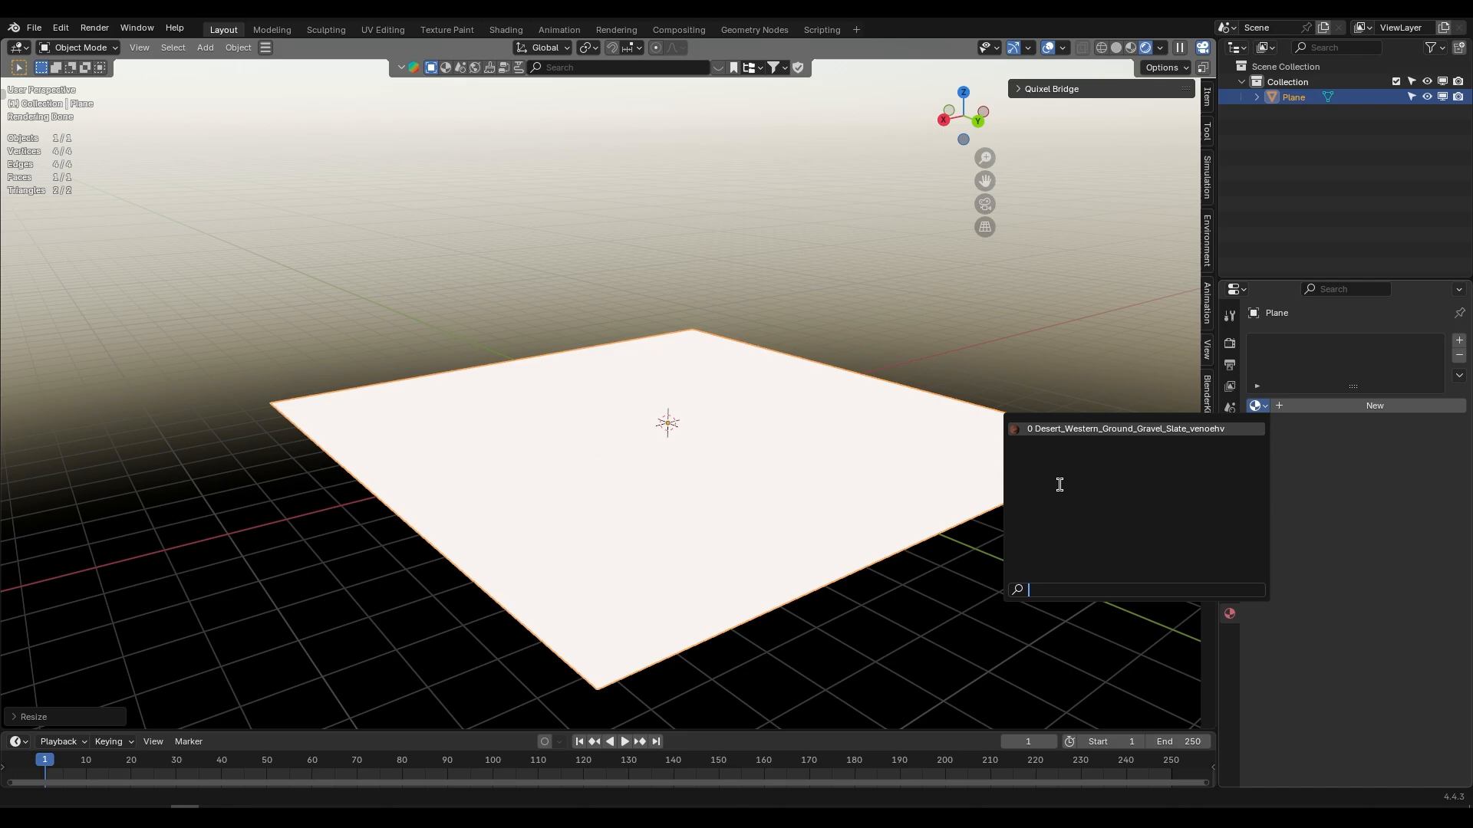
click(1059, 430)
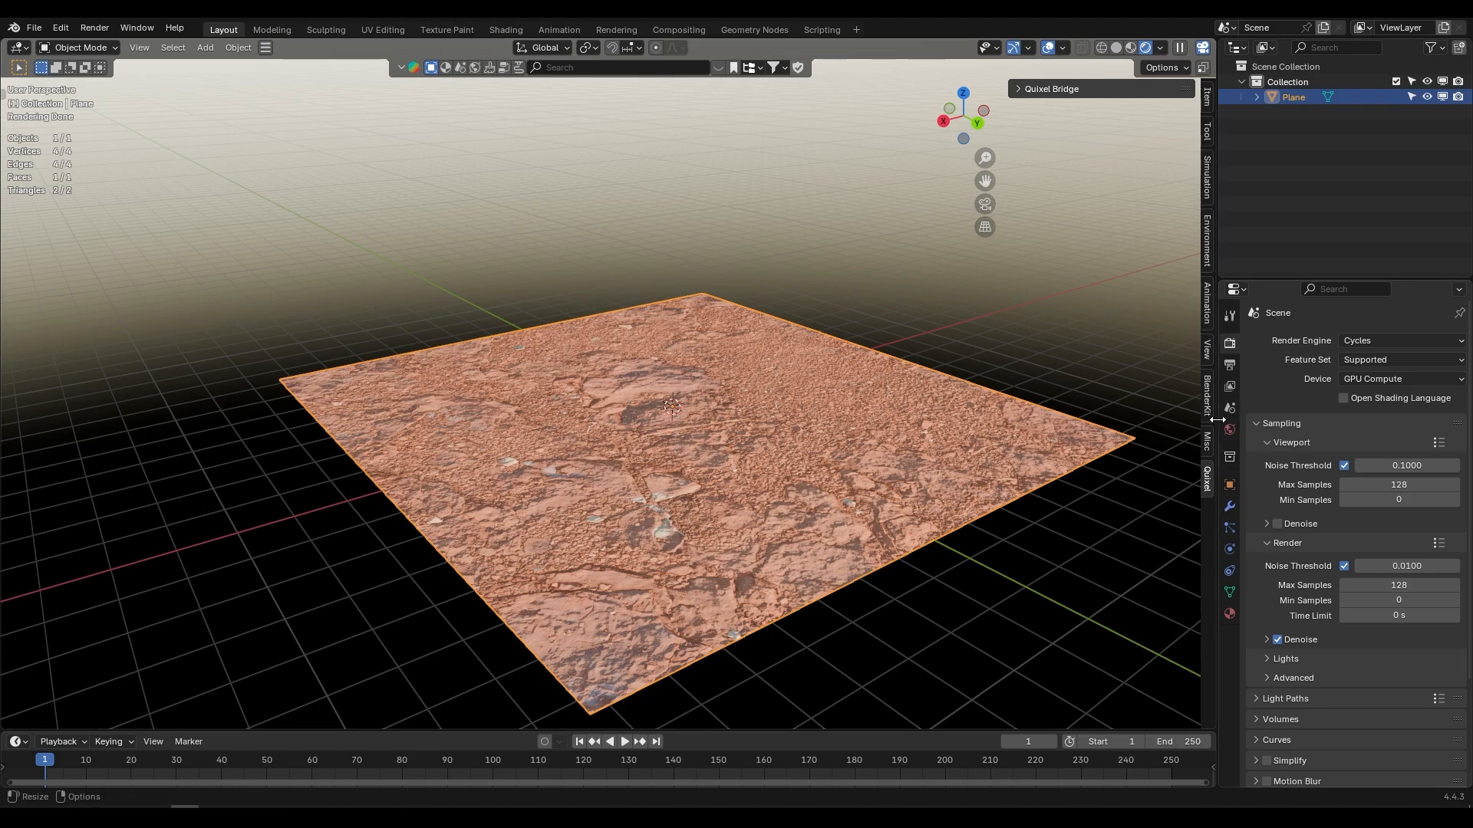
- Add a Subdivision Surface modifier to the plane, using Simple subdivision with 3 viewport levels and 3 render levels
click(1230, 507)
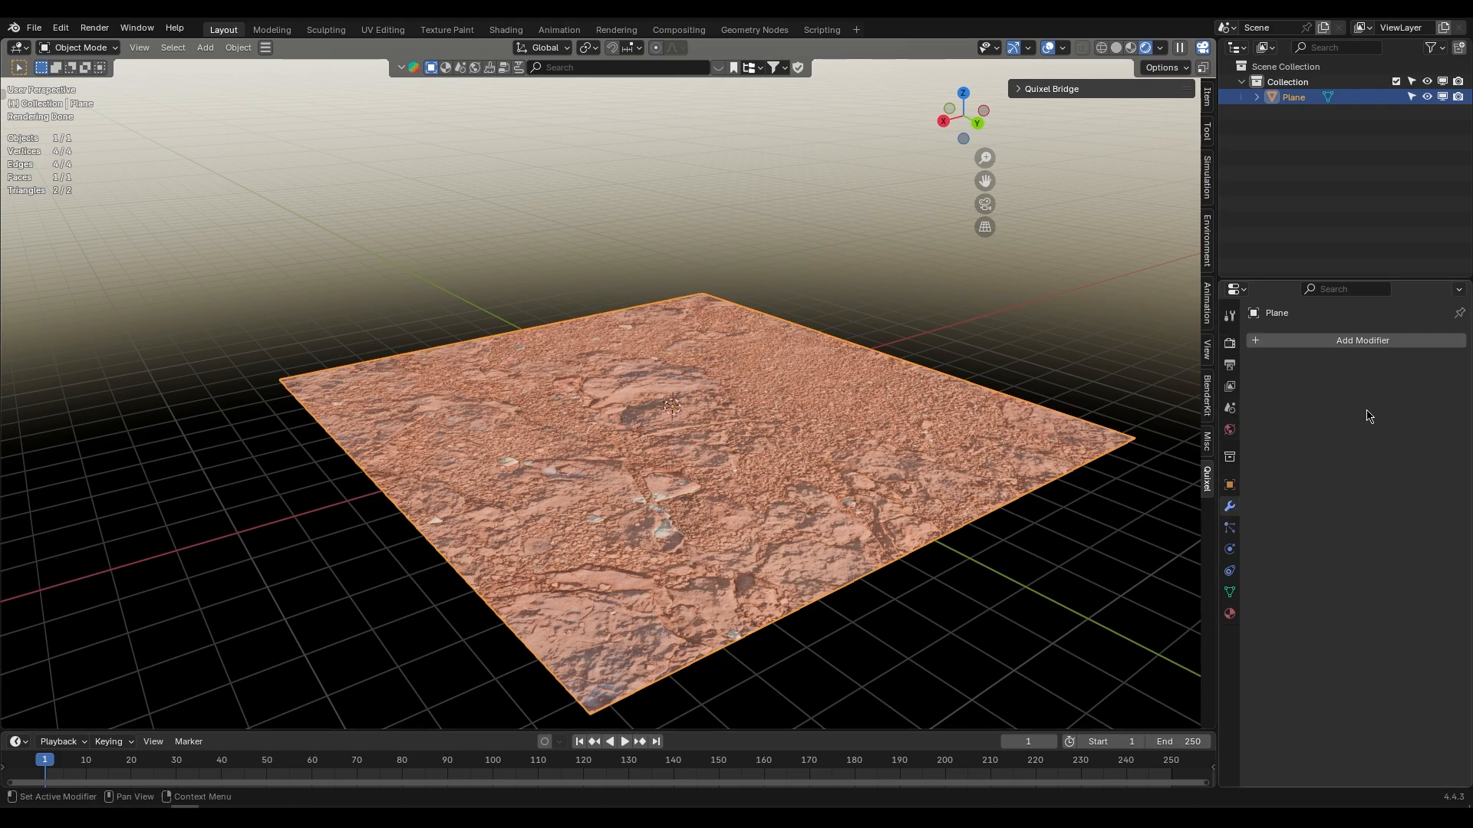
click(1357, 338)
click(1316, 345)
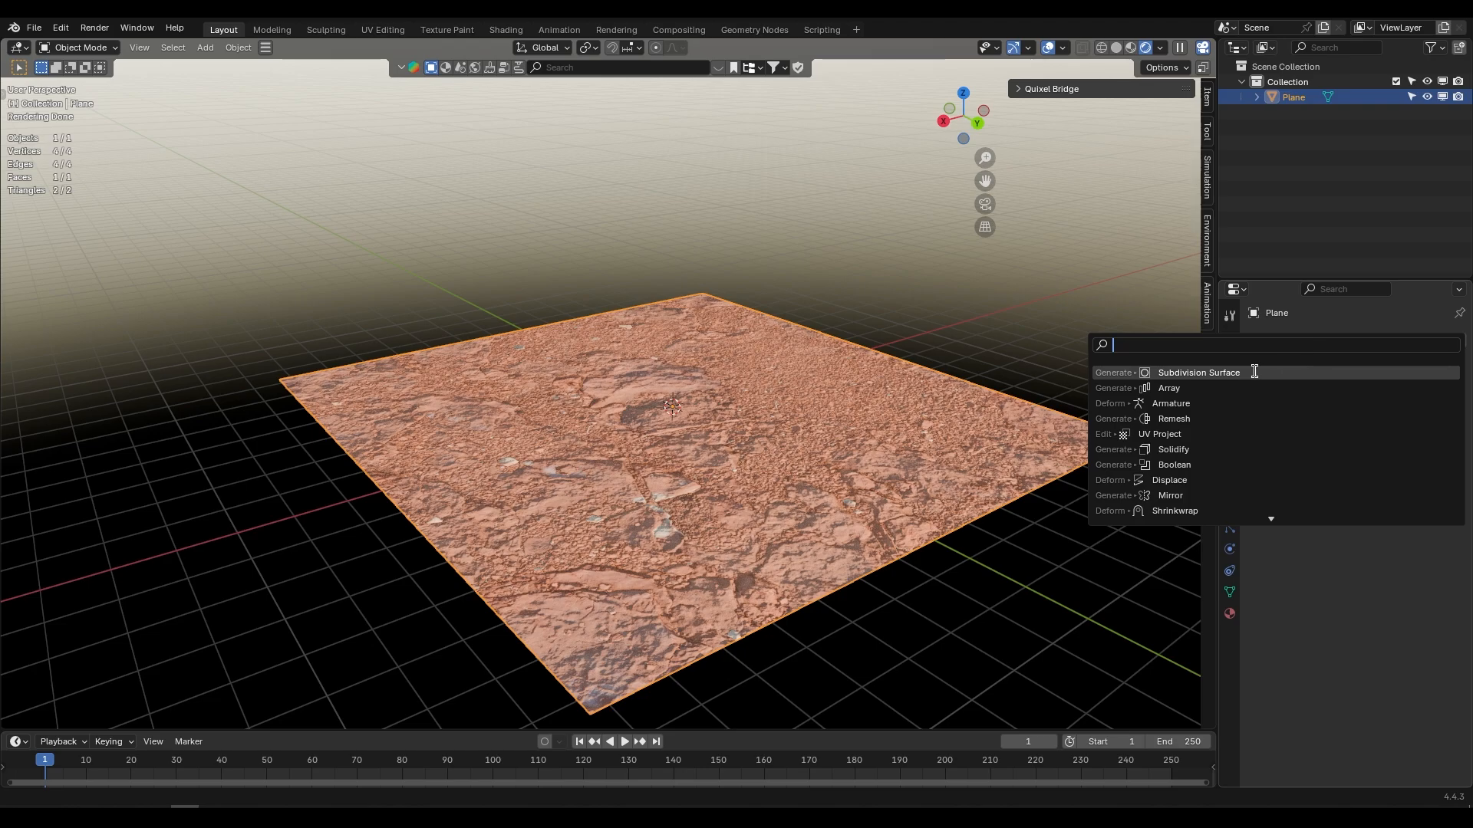
click(1222, 373)
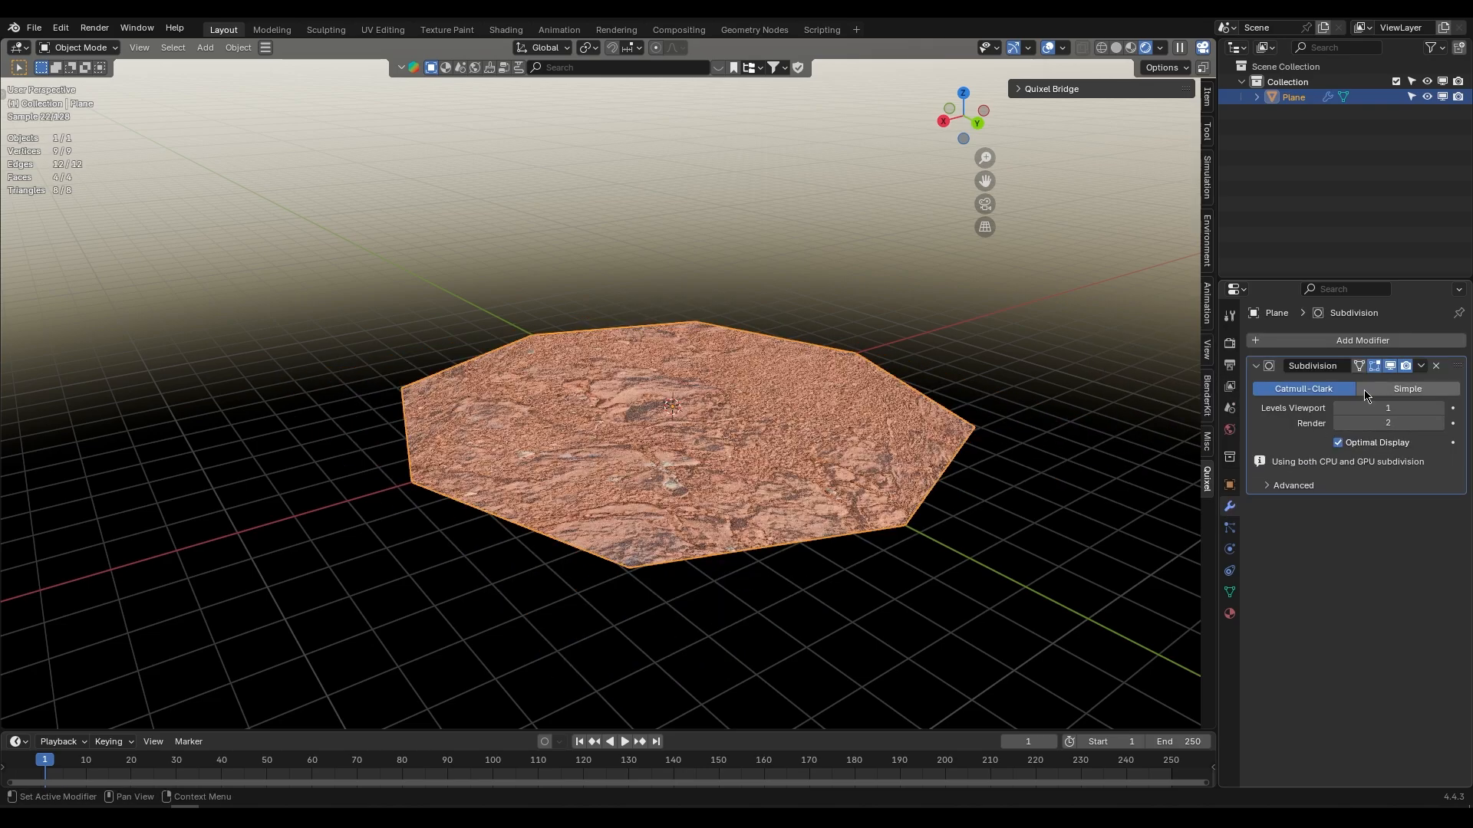
click(1409, 391)
click(1440, 410)
click(1440, 409)
click(1440, 424)
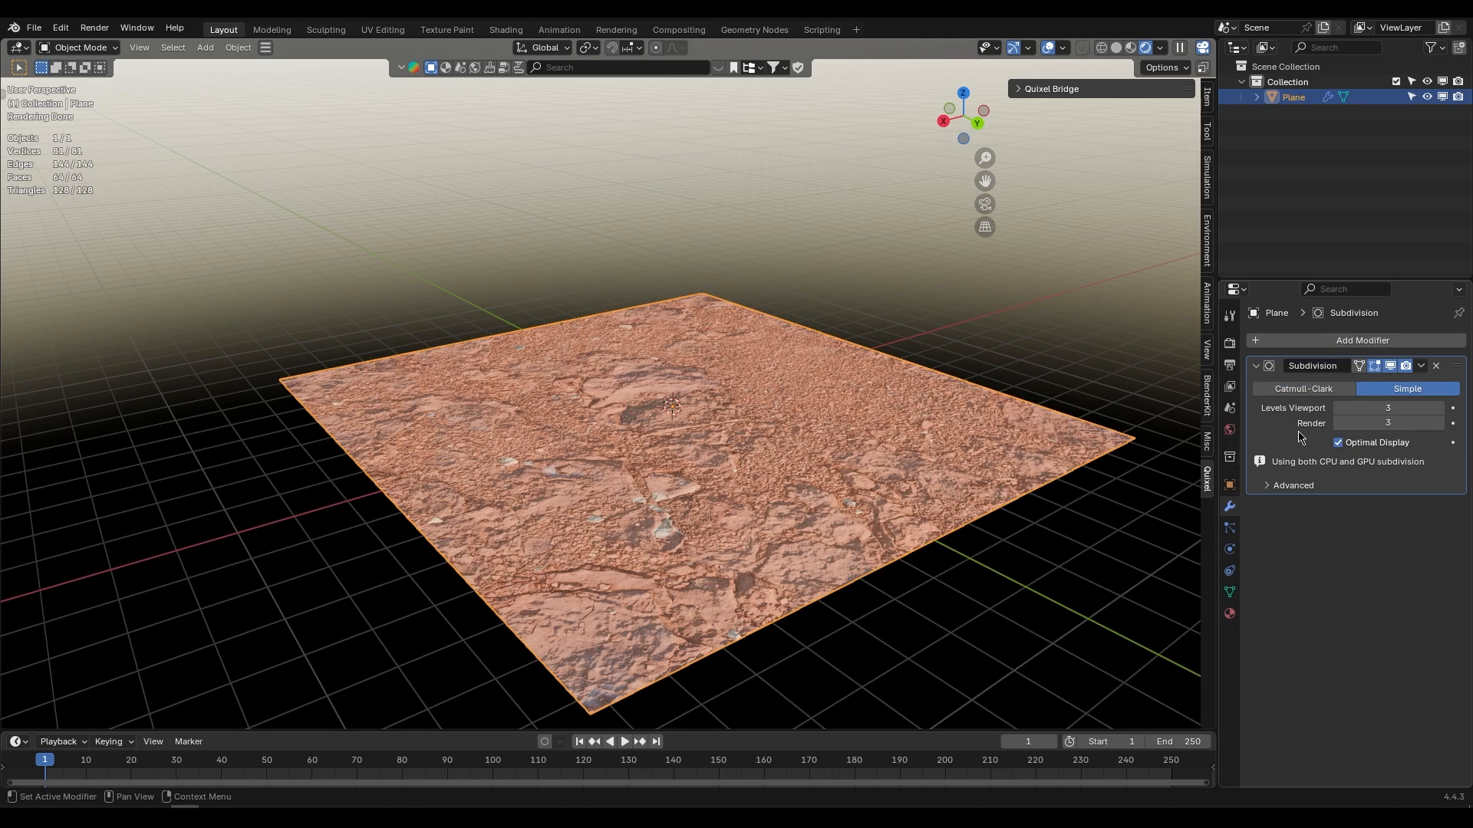
scroll(458, 482, down, 3)
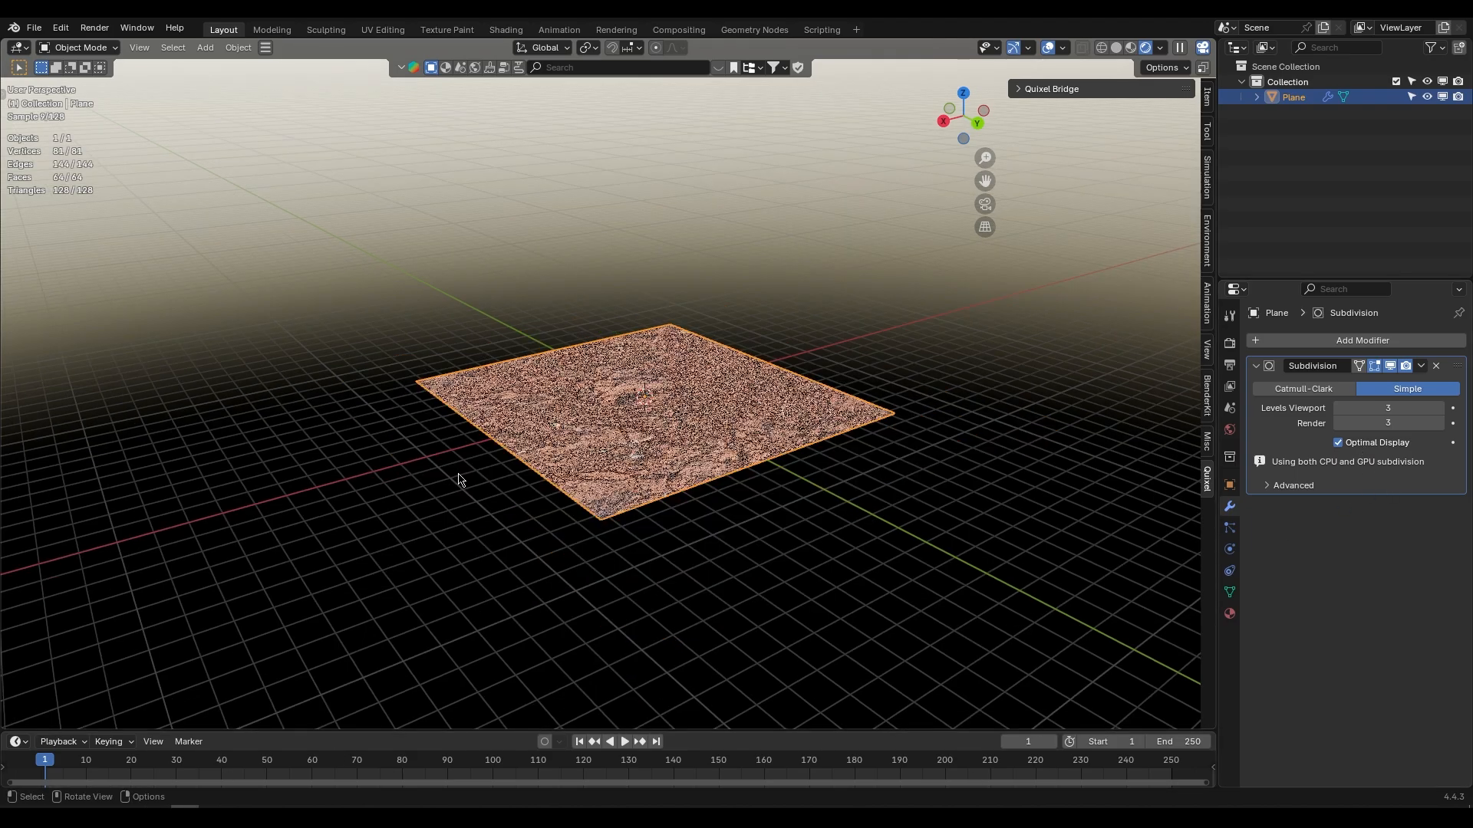
middle_drag(459, 483, 466, 475)
scroll(465, 476, up, 1)
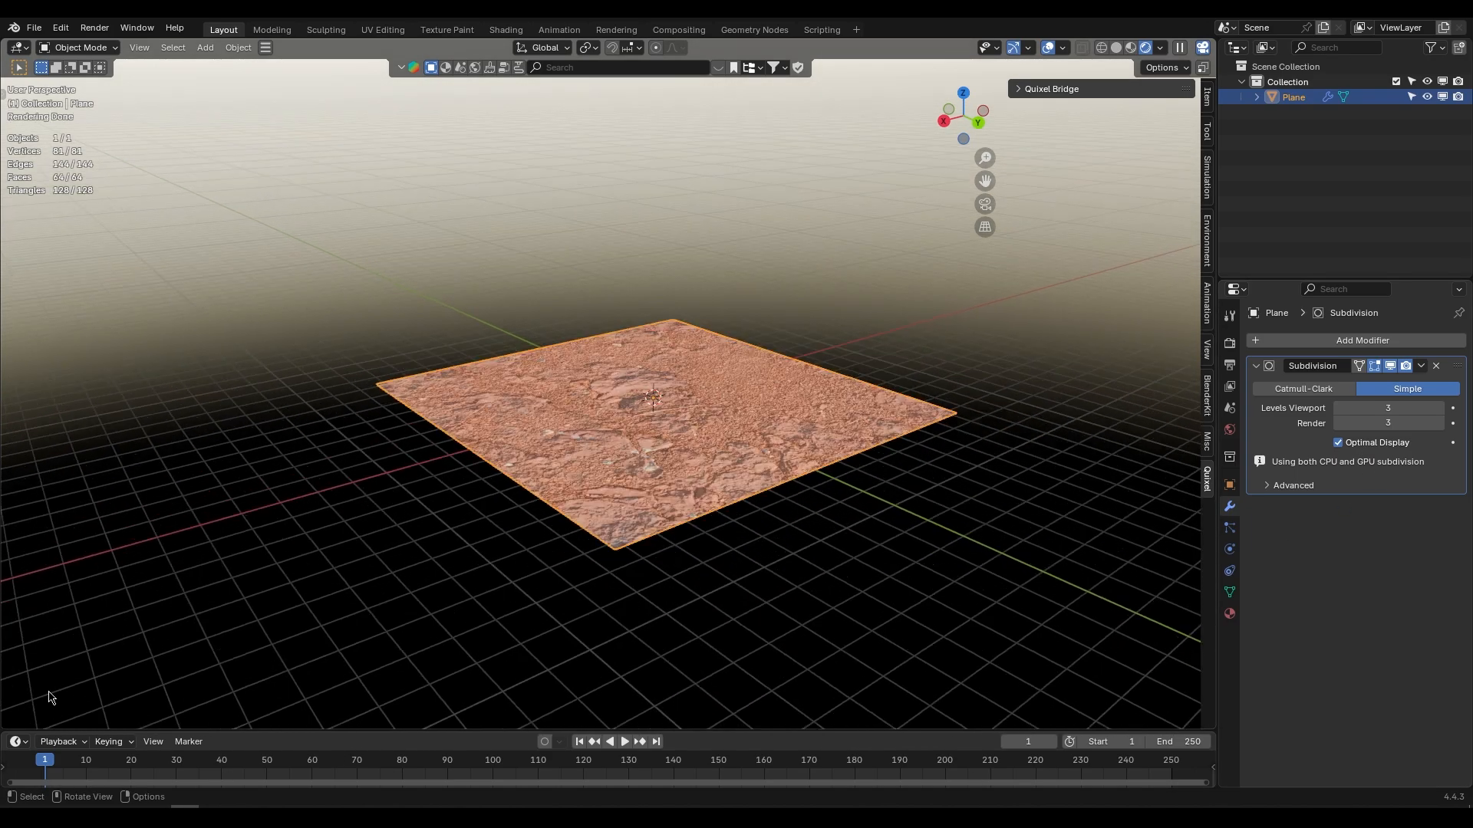
- Examine the displacement texture and the Displacement node feeding the material output in the plane's shader node tree
click(506, 29)
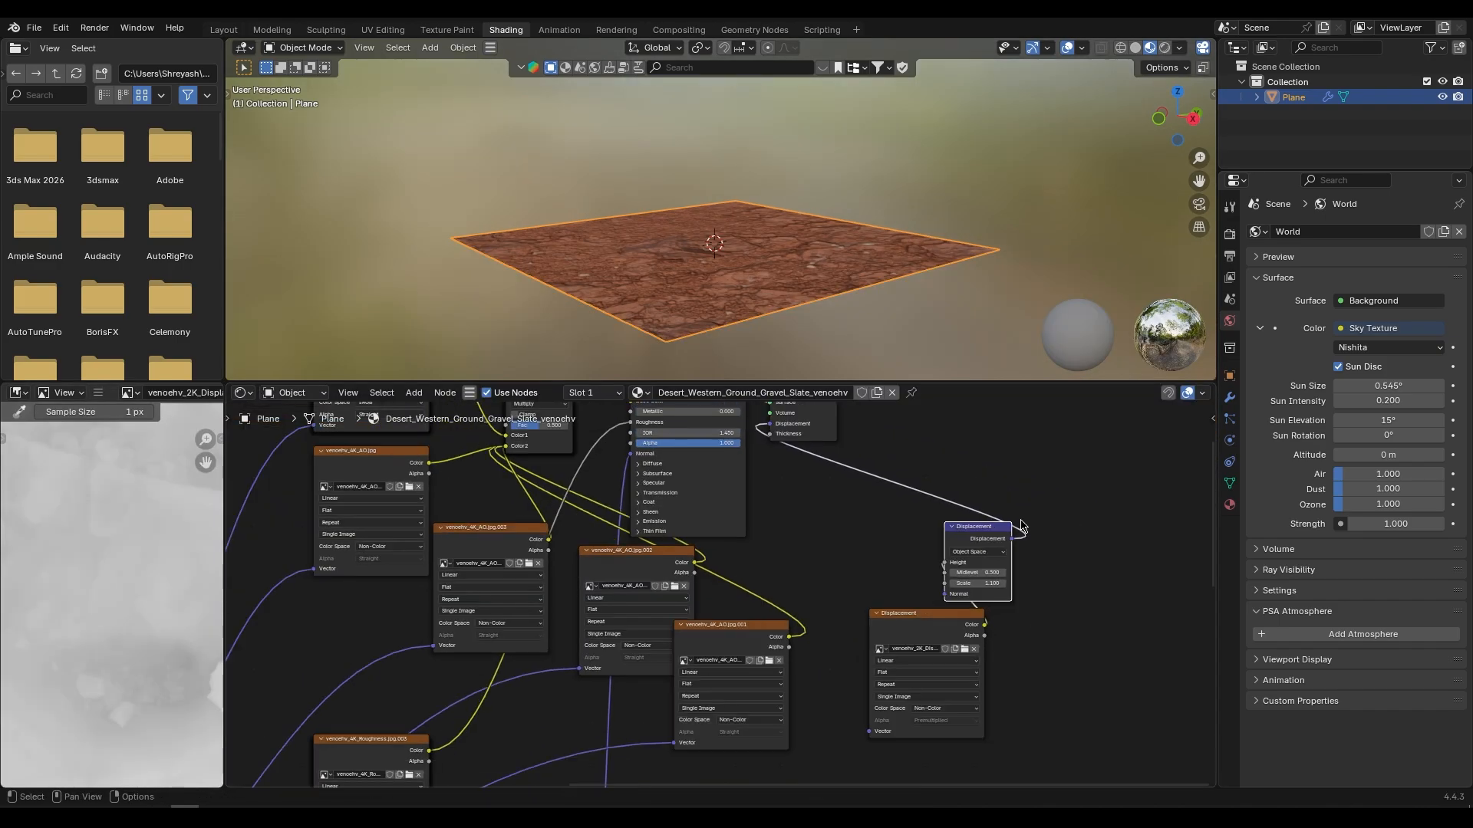
scroll(997, 530, up, 2)
middle_drag(953, 536, 783, 566)
scroll(822, 580, down, 5)
drag(786, 567, 810, 559)
drag(933, 503, 726, 731)
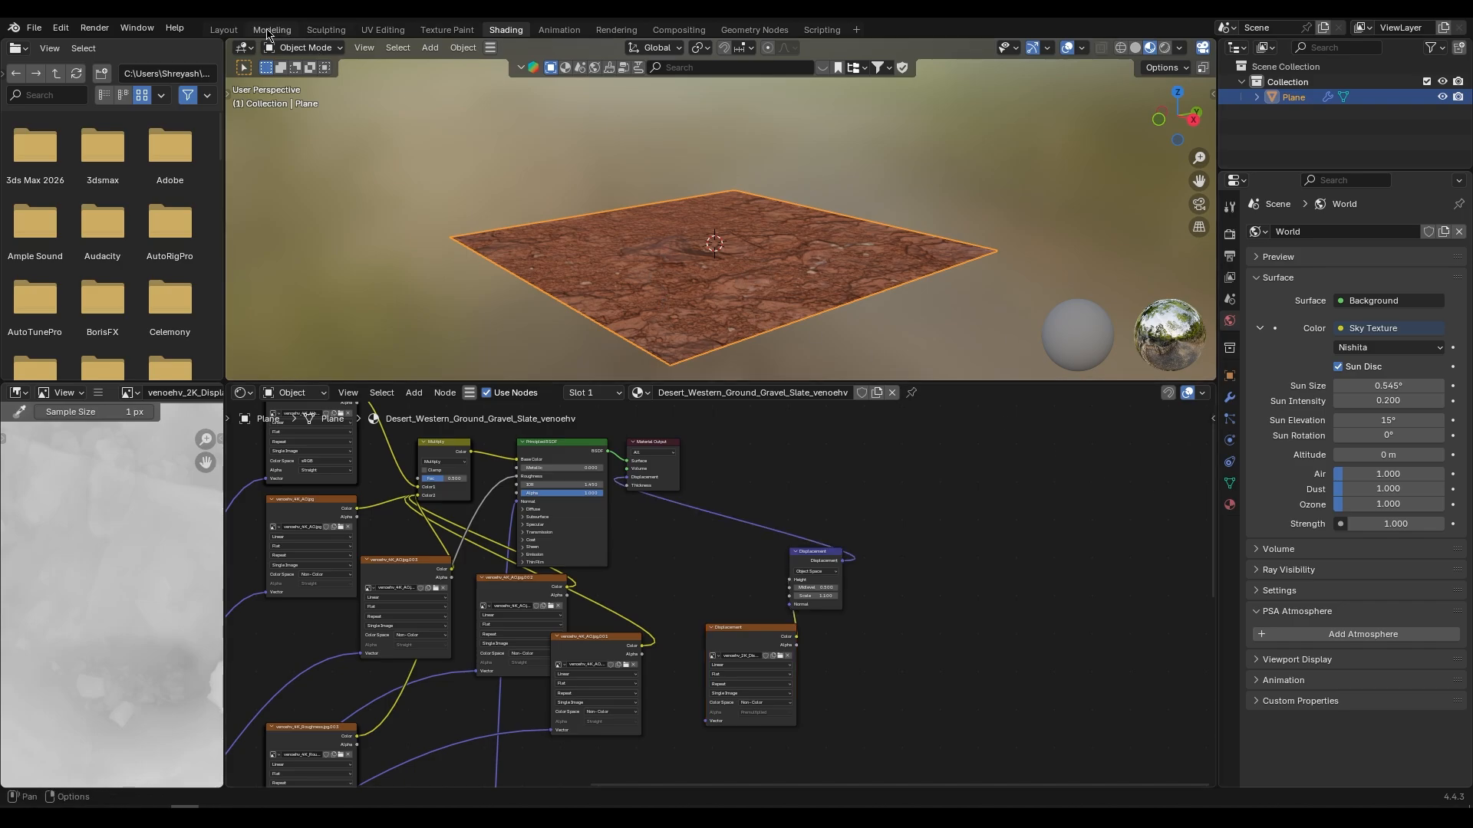
- Return to the Layout workspace and set the material's surface displacement method to Displacement and Bump
click(224, 30)
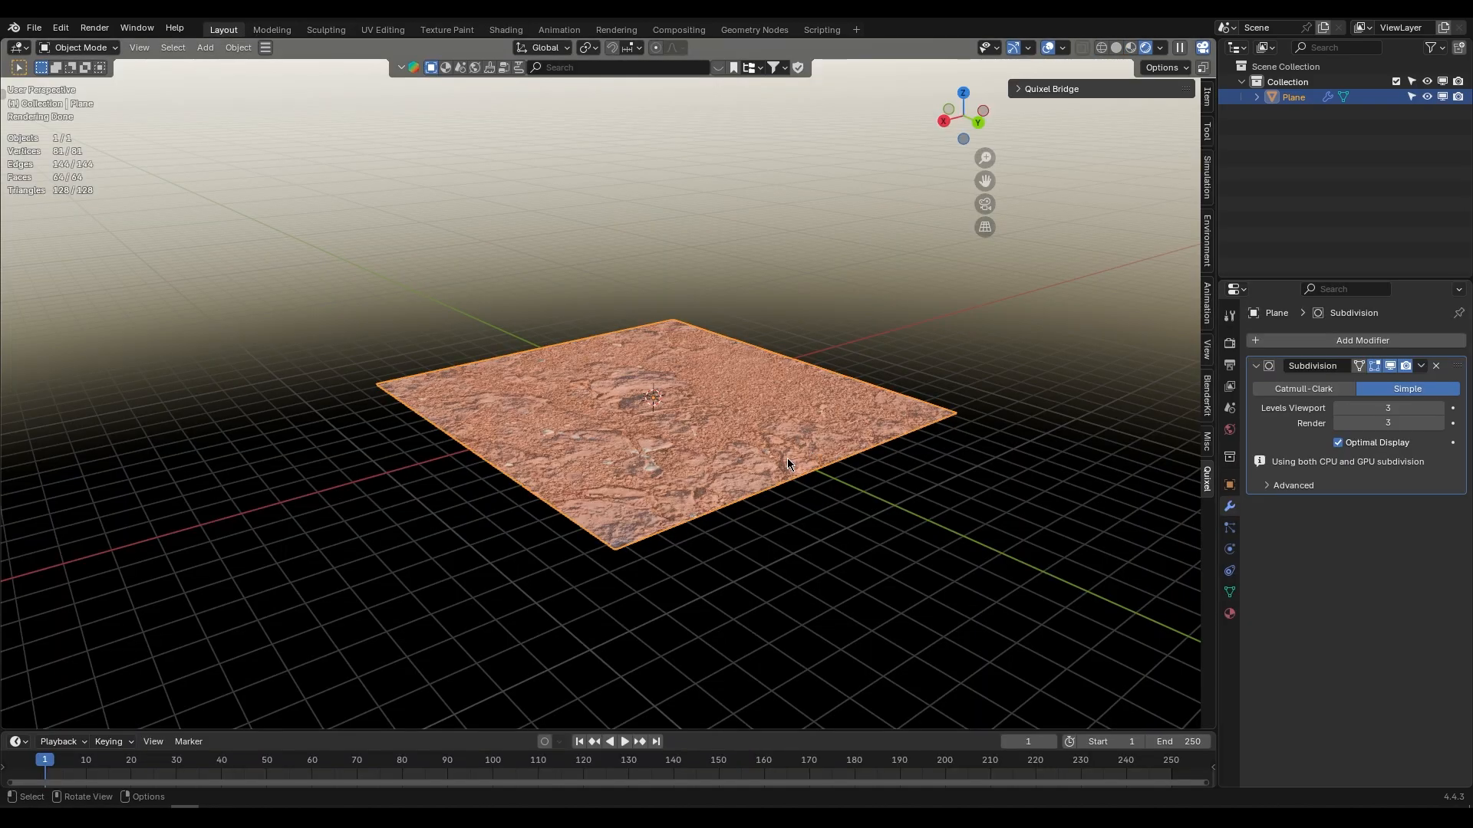
scroll(787, 458, up, 1)
click(1229, 613)
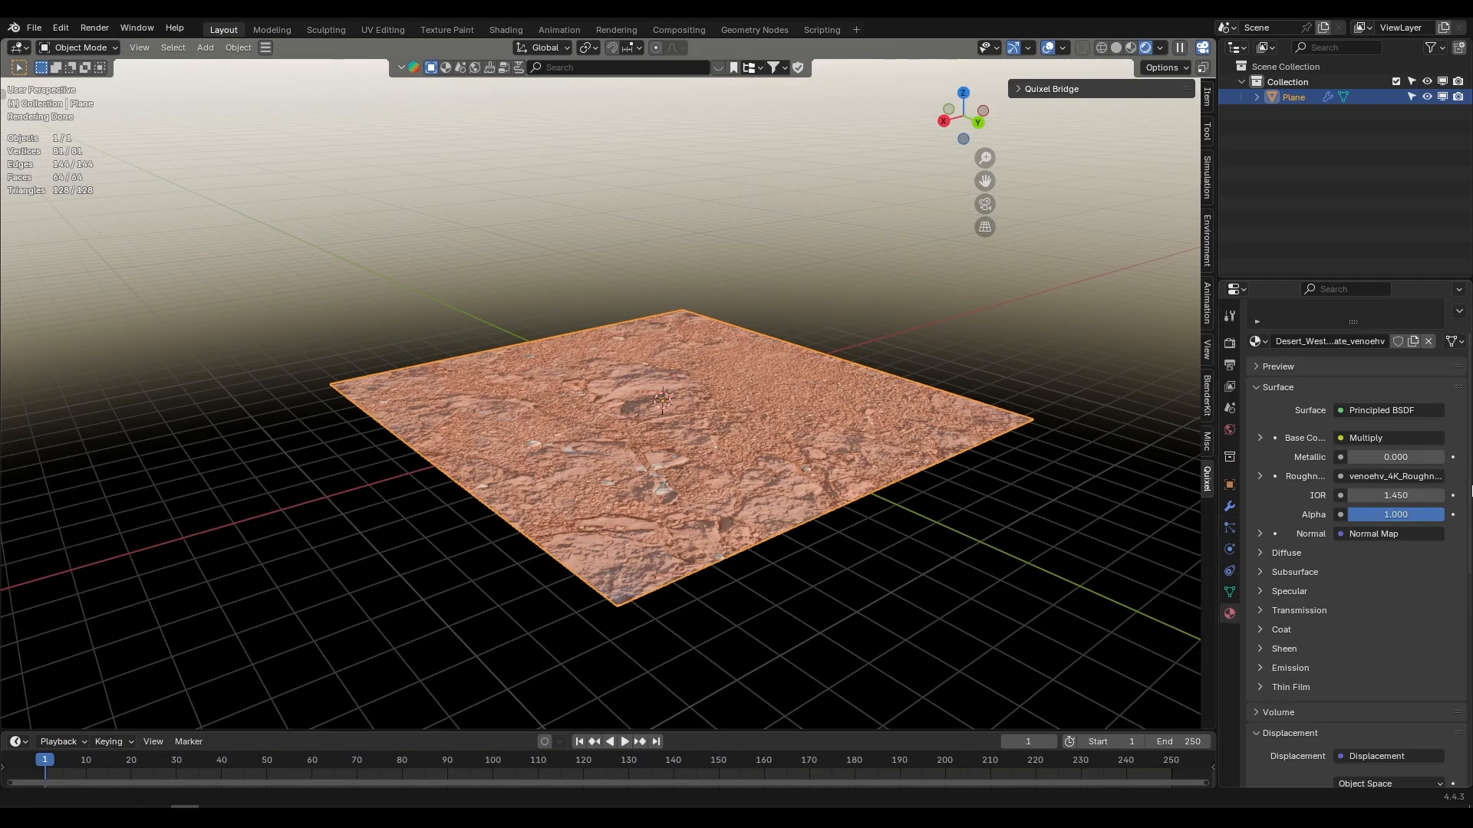
scroll(1327, 696, down, 8)
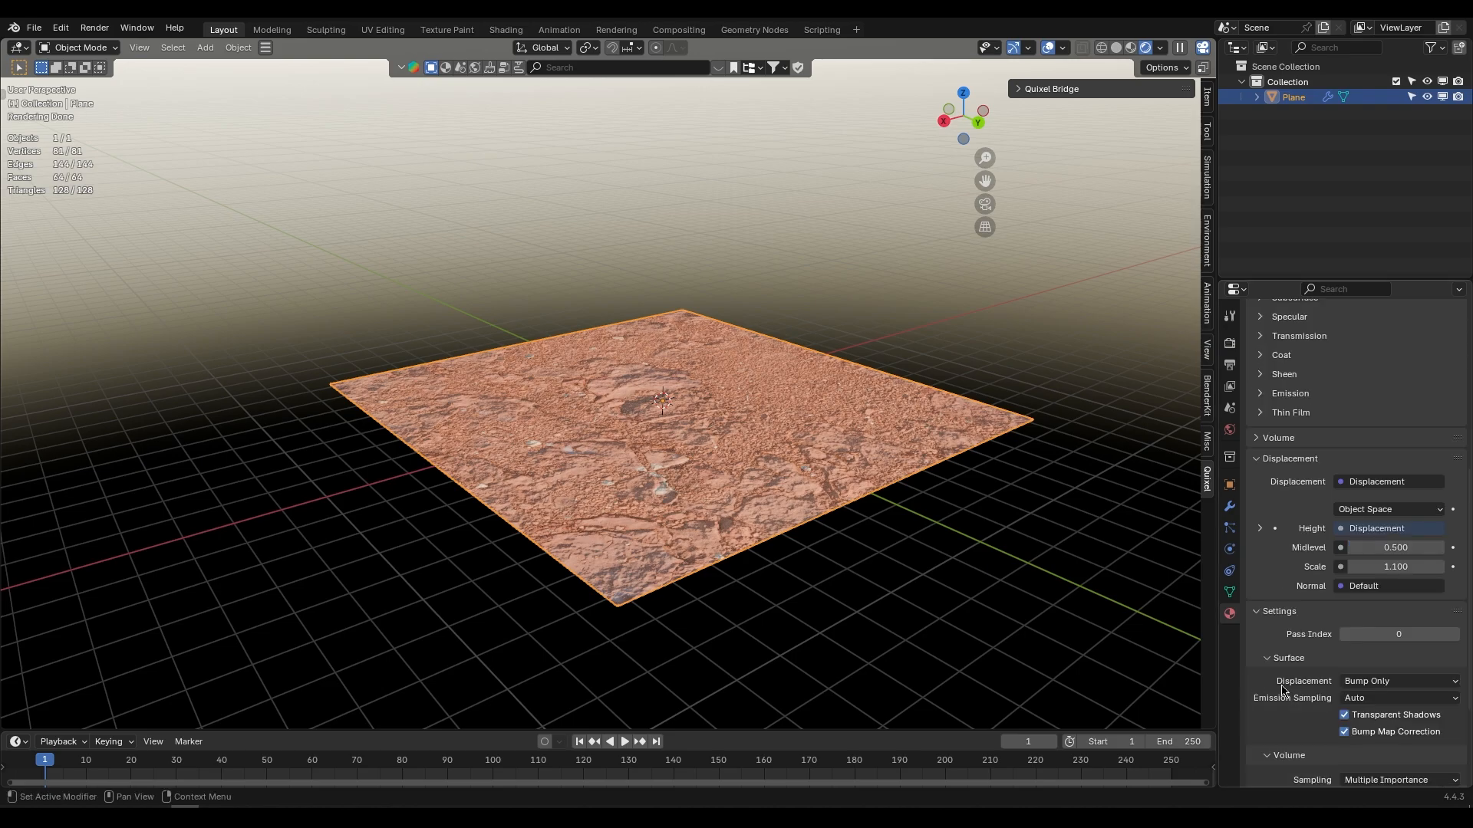
click(1394, 683)
click(1394, 684)
click(1369, 682)
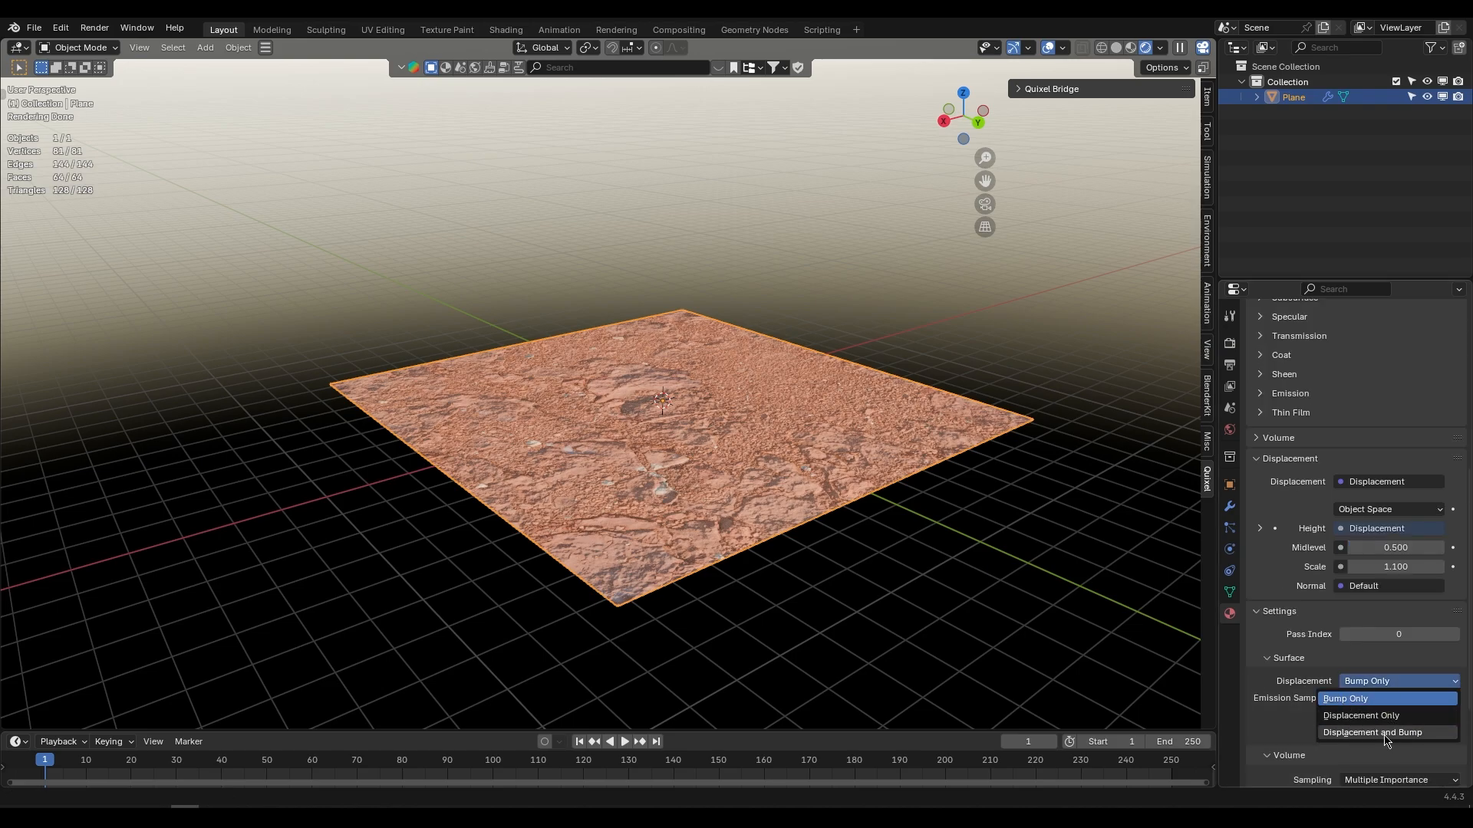
click(1373, 732)
- Apply smooth shading to the displaced plane
scroll(683, 549, up, 2)
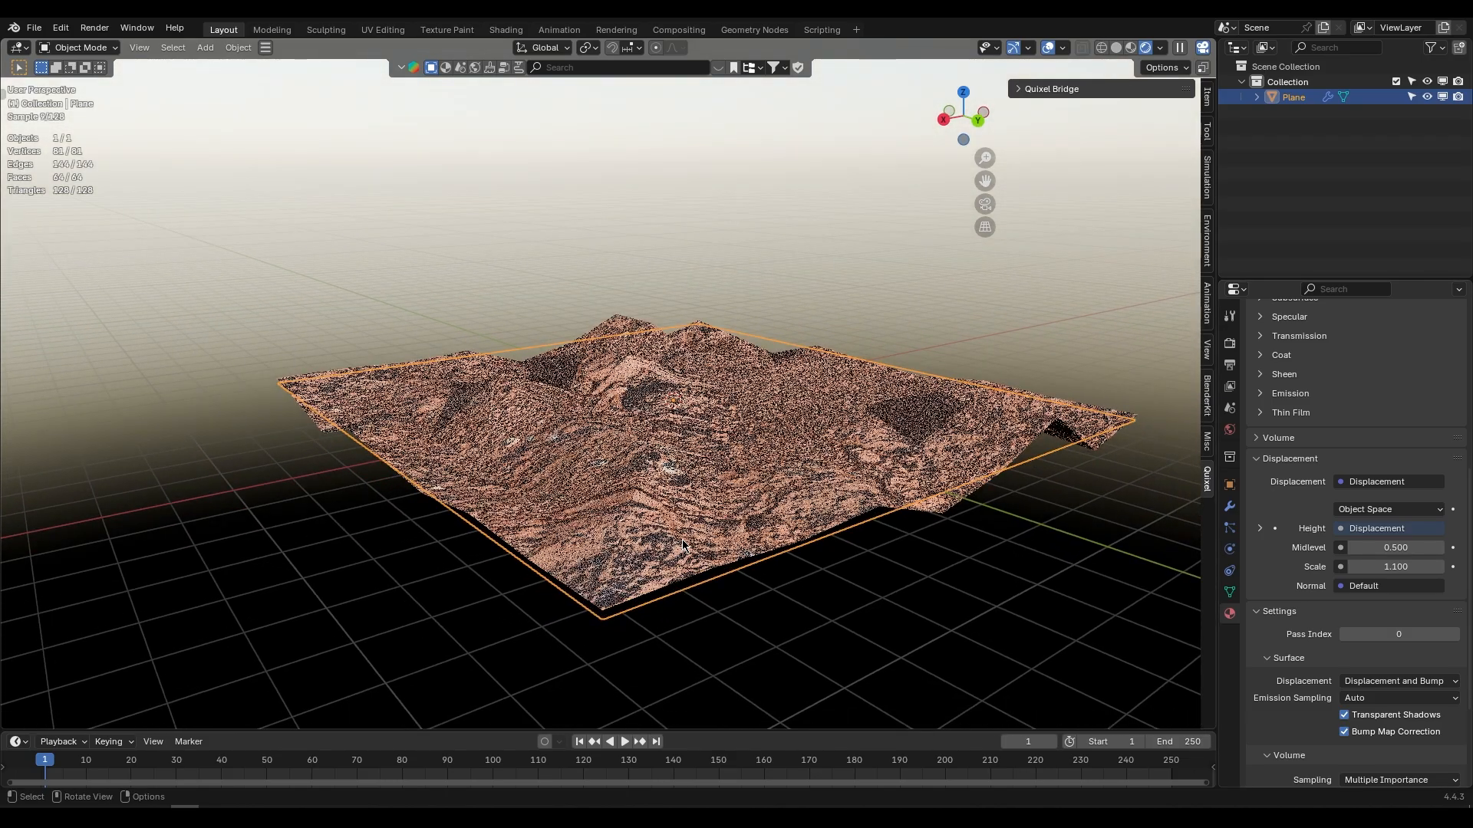
scroll(682, 540, up, 1)
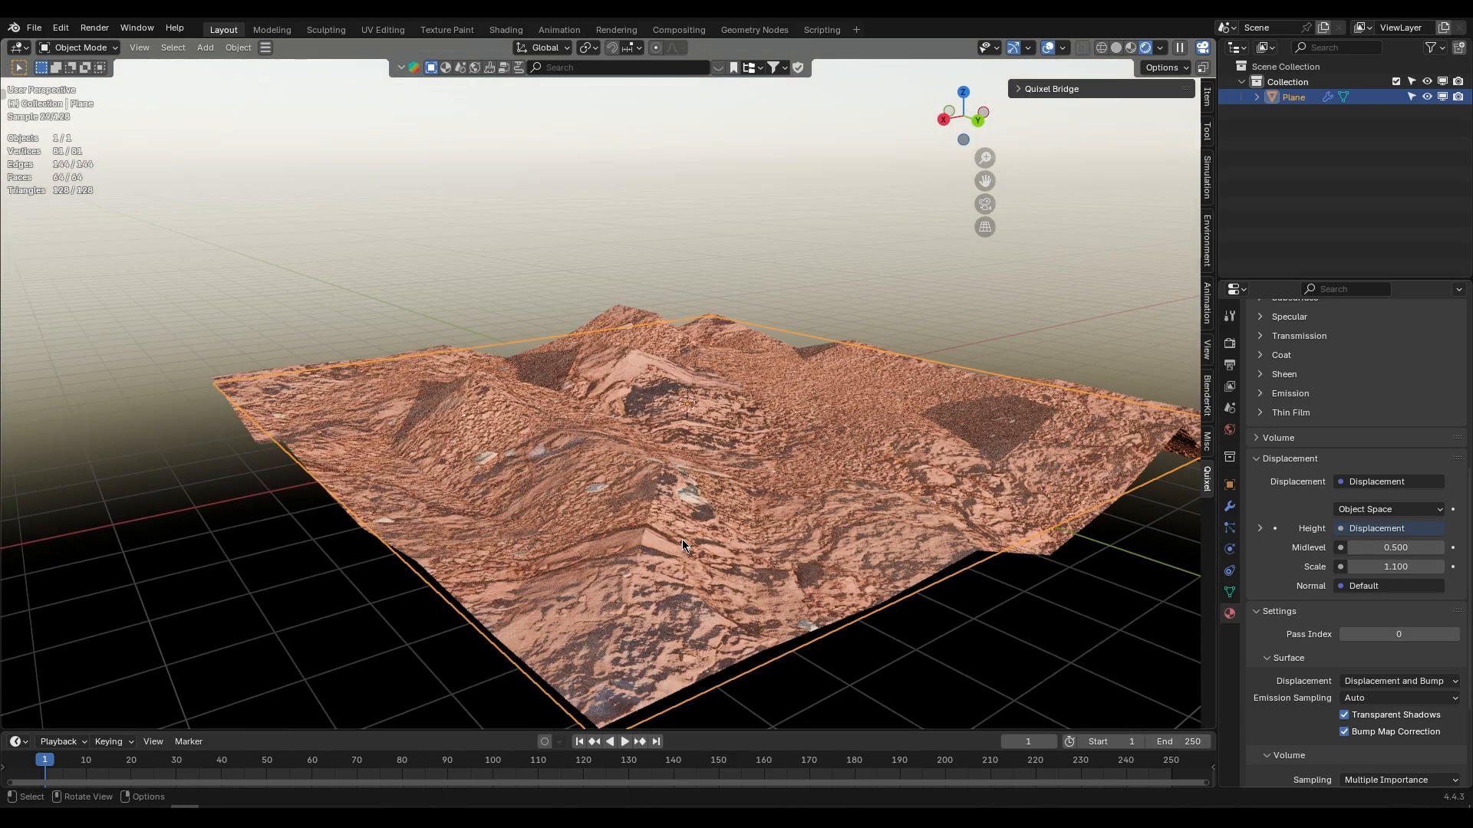
right_click(778, 434)
click(770, 442)
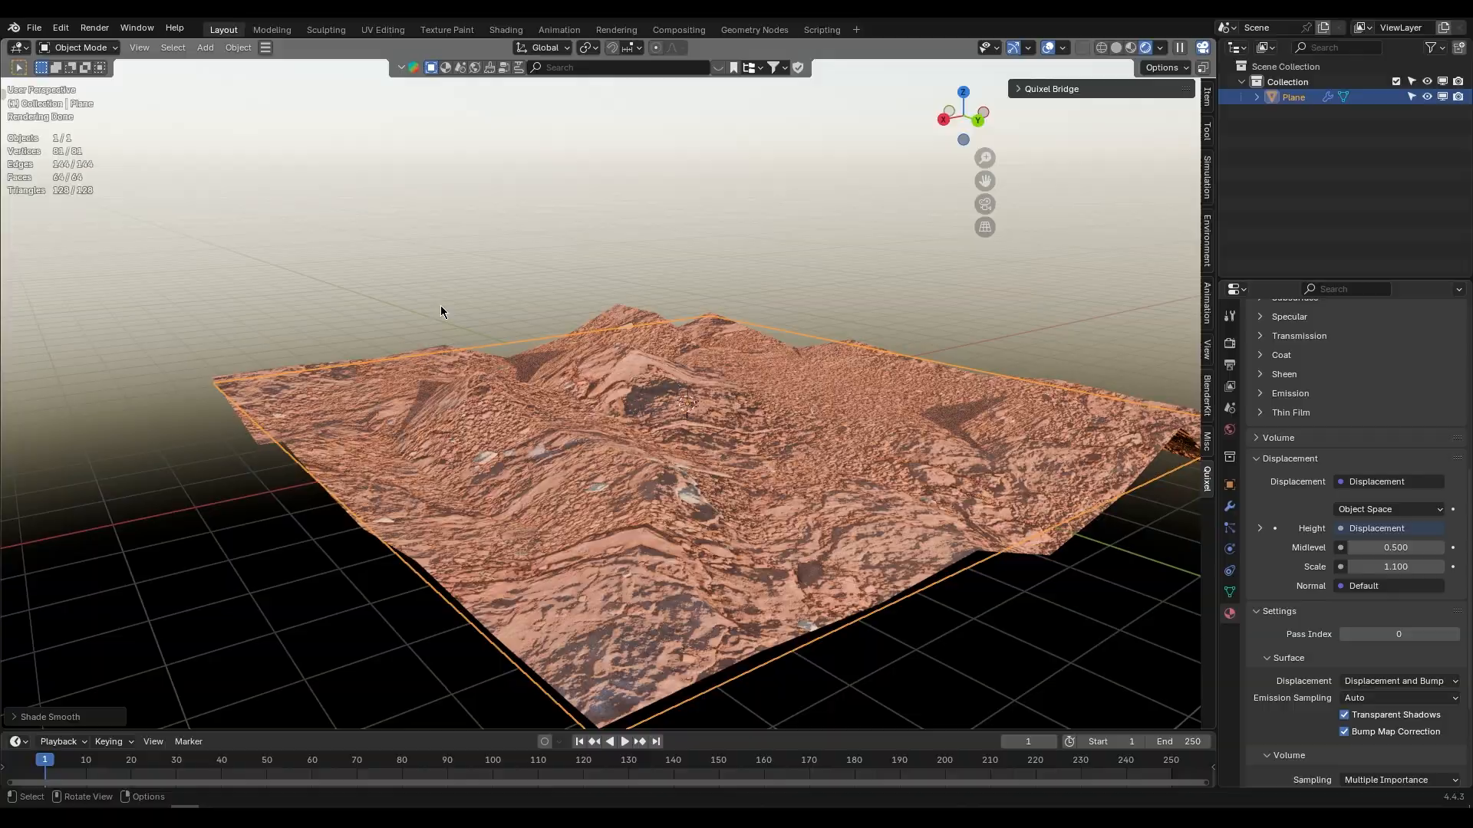
- Shade the plane smooth and switch the viewport to solid shading
right_click(680, 415)
click(614, 417)
mouse_move(681, 486)
middle_down()
mouse_move(846, 510)
mouse_move(801, 517)
mouse_move(798, 548)
mouse_move(839, 443)
mouse_move(725, 485)
mouse_move(717, 420)
middle_up()
key(z)
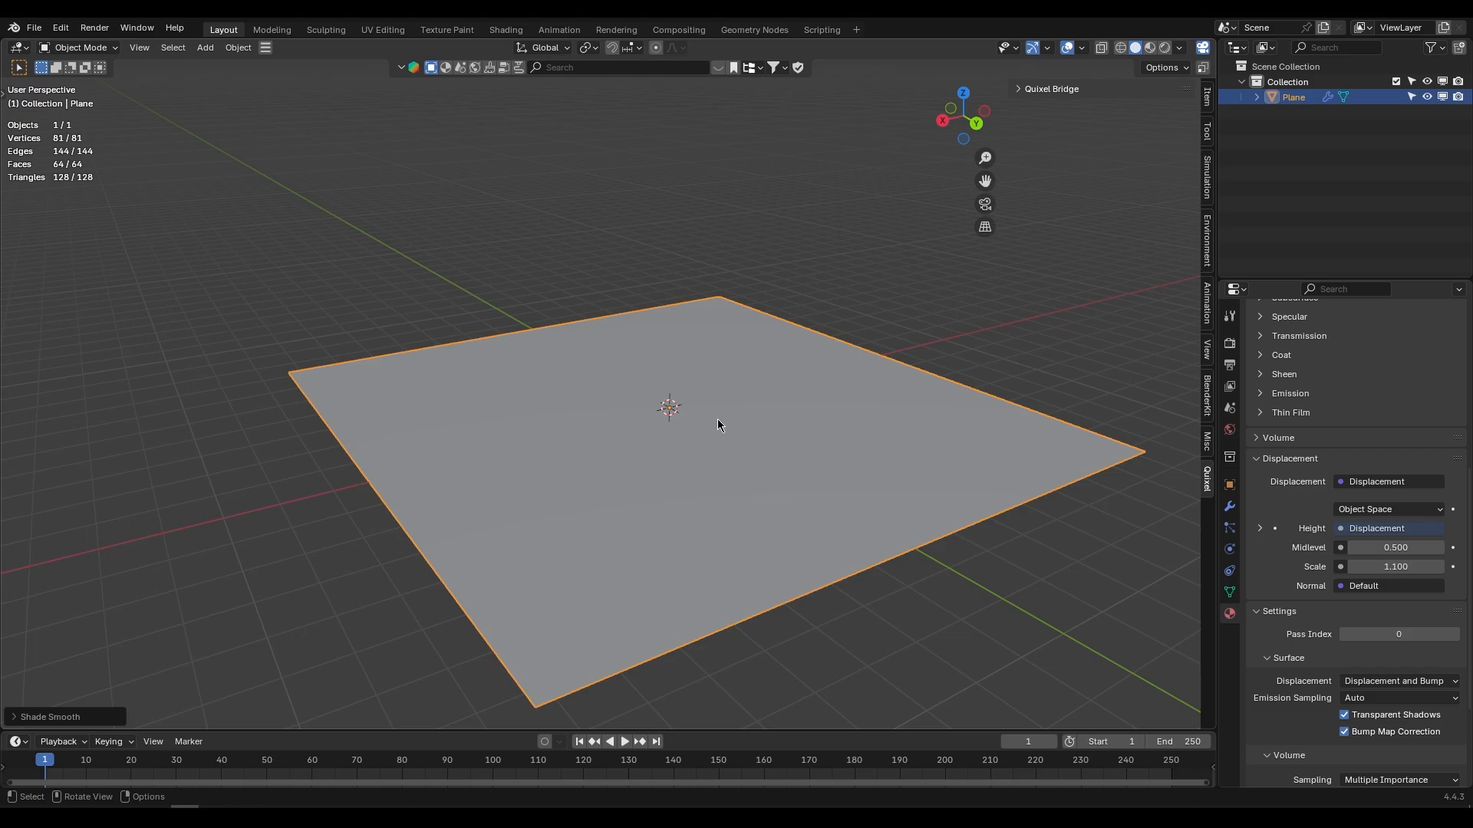
- Subdivide the plane's entire mesh four times in Edit Mode and return to Object Mode
key(Tab)
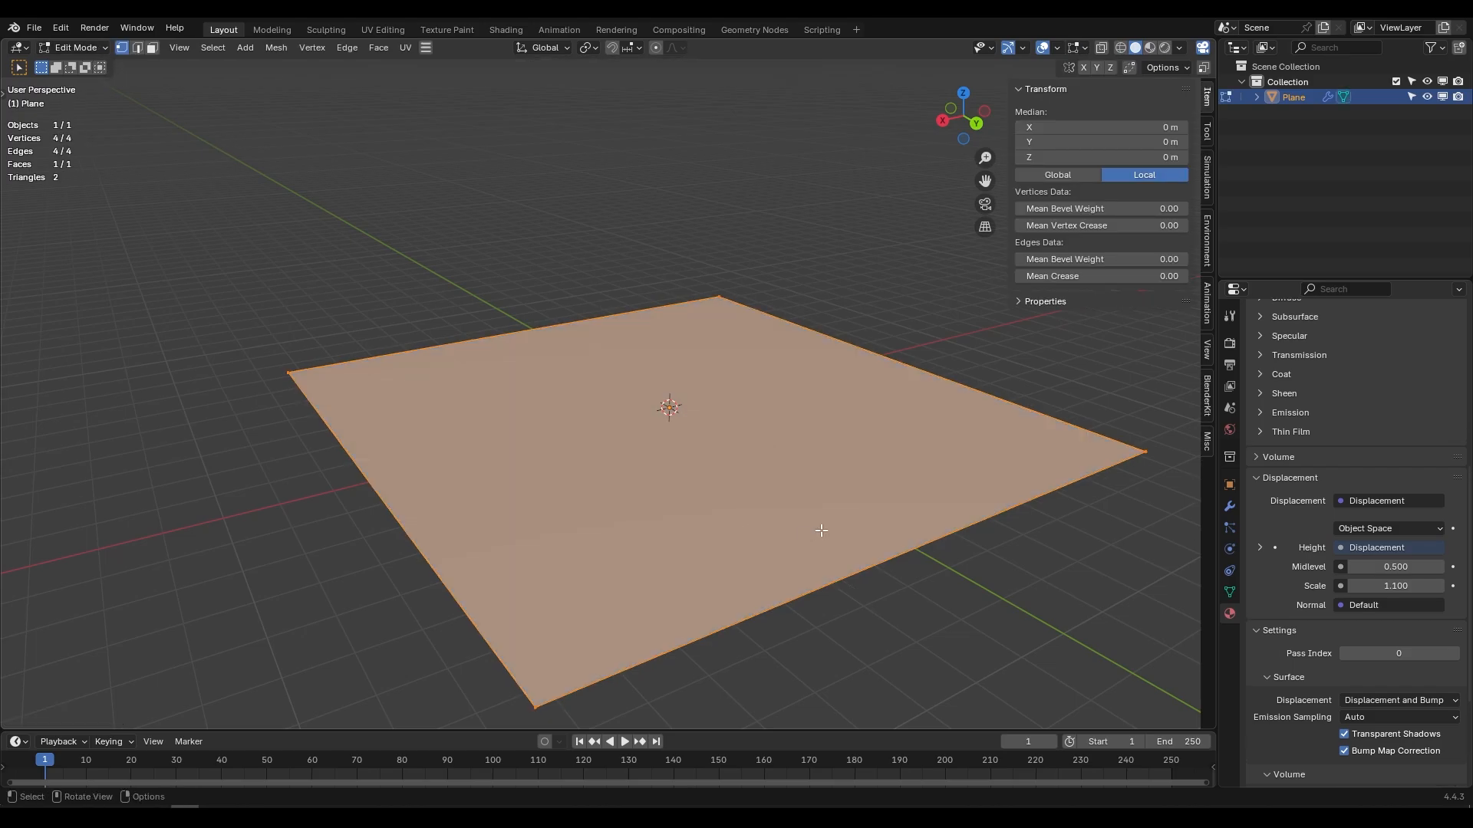
right_click(734, 403)
click(707, 402)
right_click(704, 405)
click(704, 405)
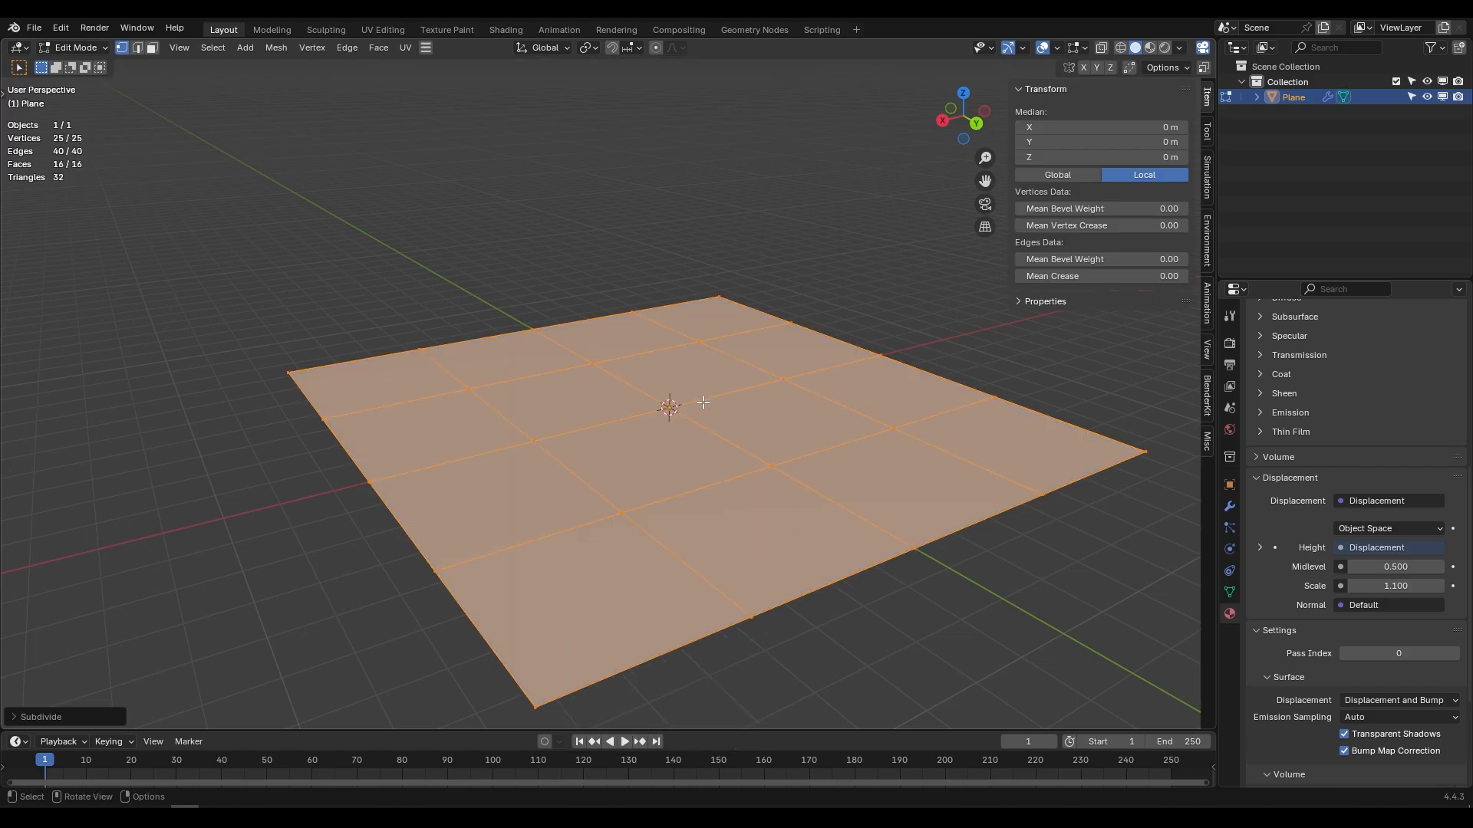
right_click(702, 400)
click(703, 402)
right_click(828, 421)
click(830, 423)
key(Tab)
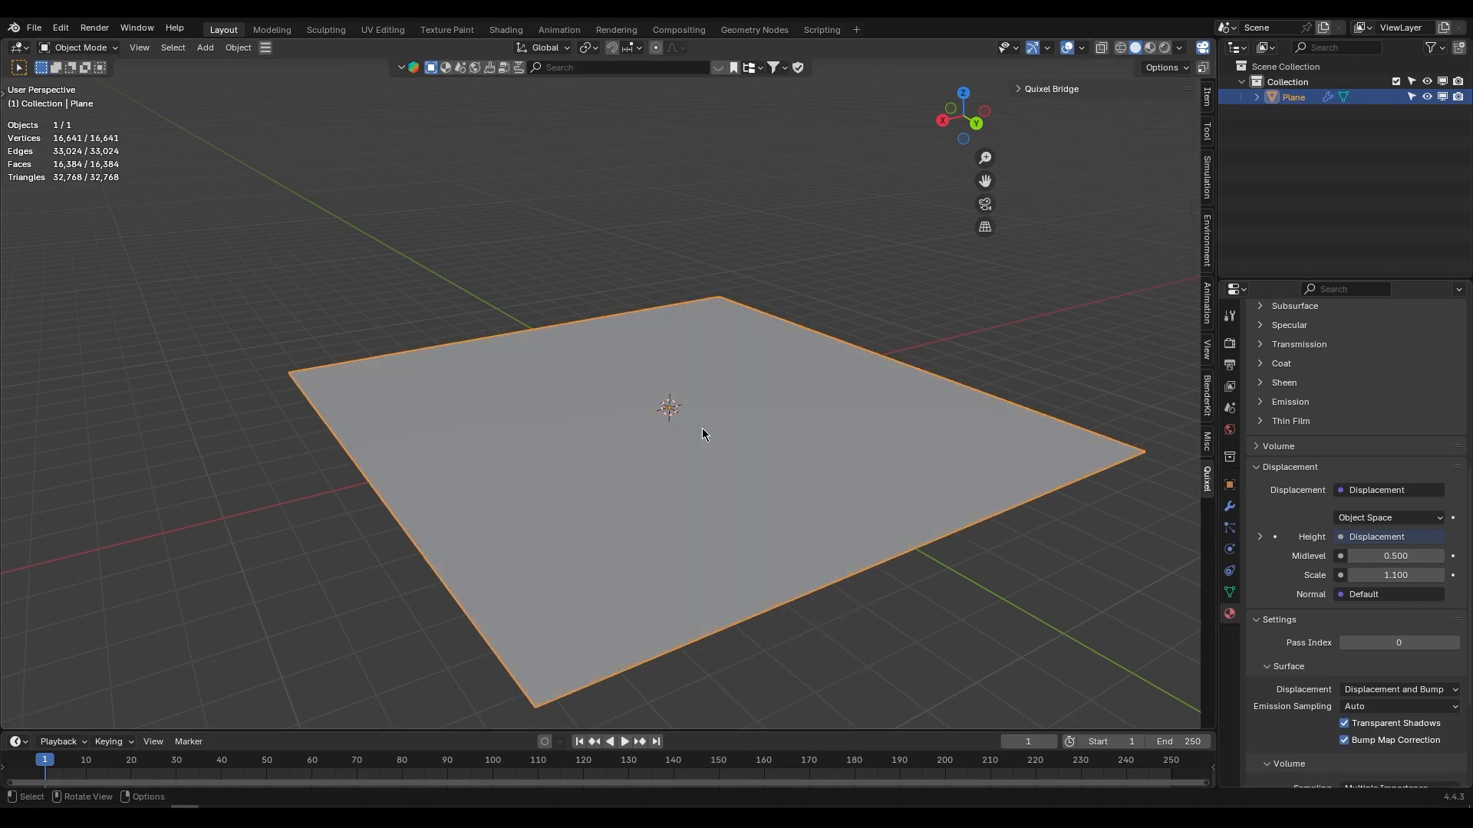
- Show the plane's modifier settings and switch the viewport back to rendered shading
click(1230, 506)
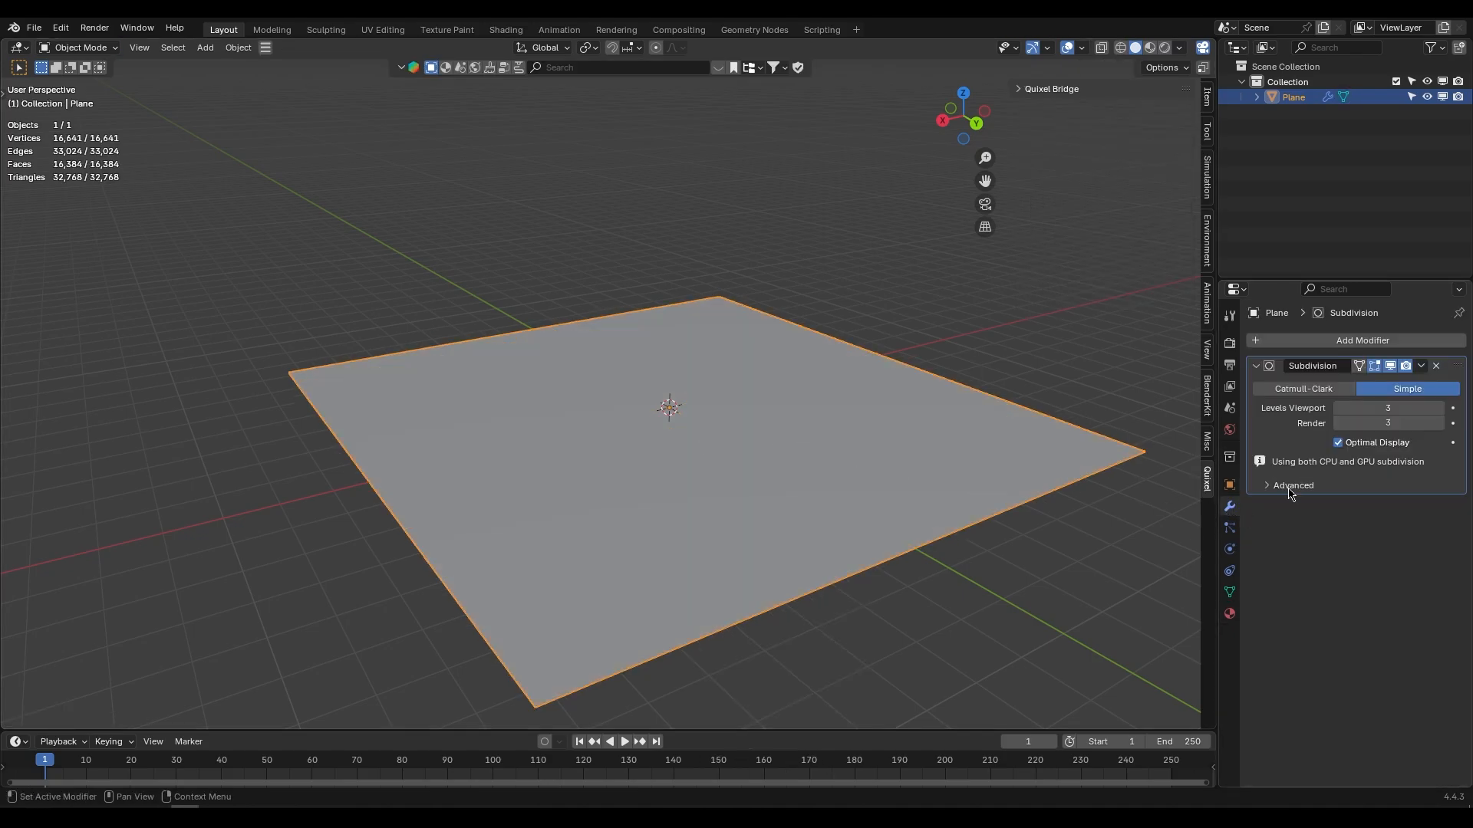
click(1165, 47)
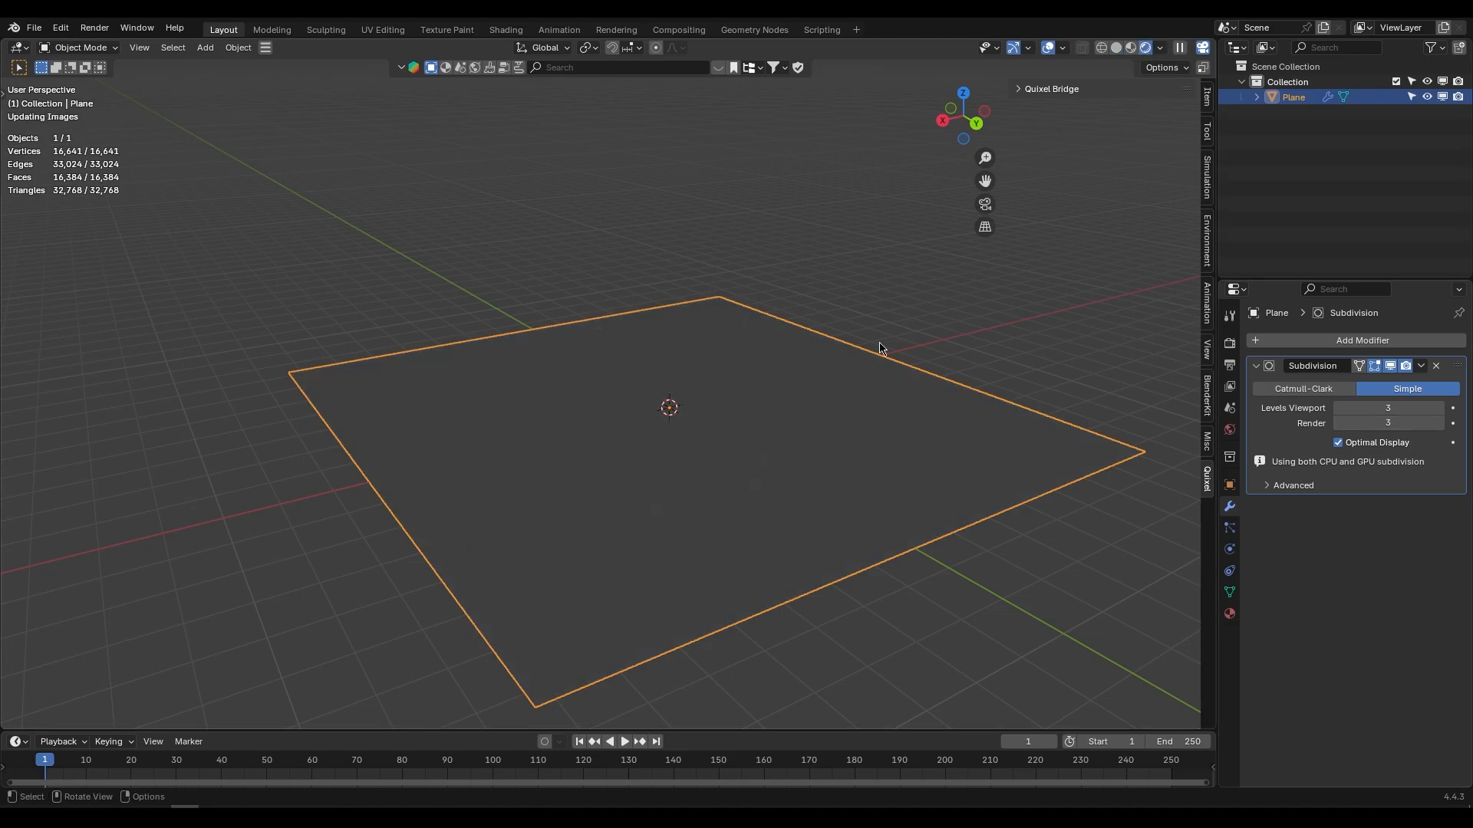
scroll(744, 498, up, 2)
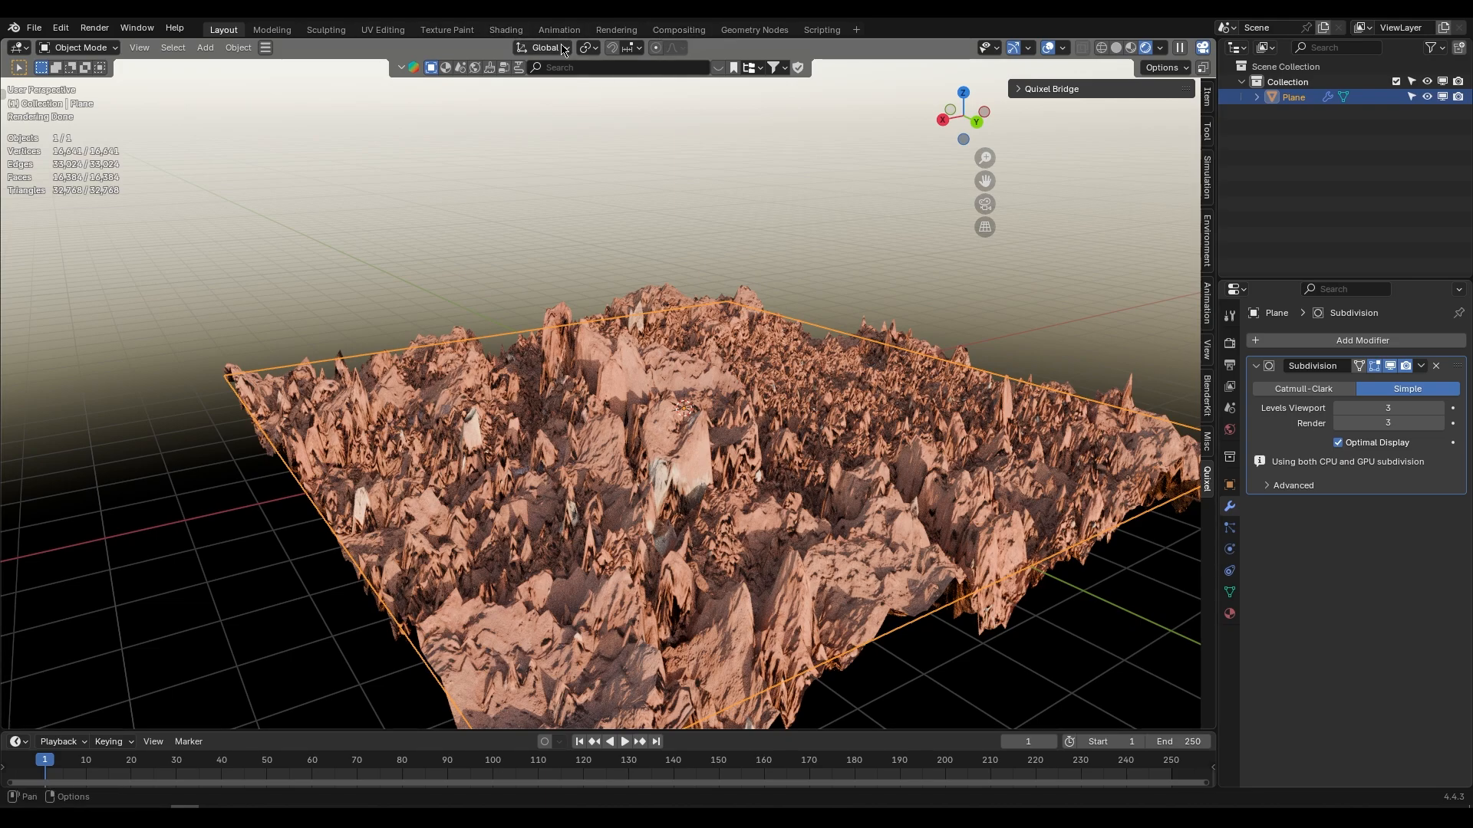
- Delete the displacement image texture and the Displacement node from the plane's material in the Shading workspace
click(505, 30)
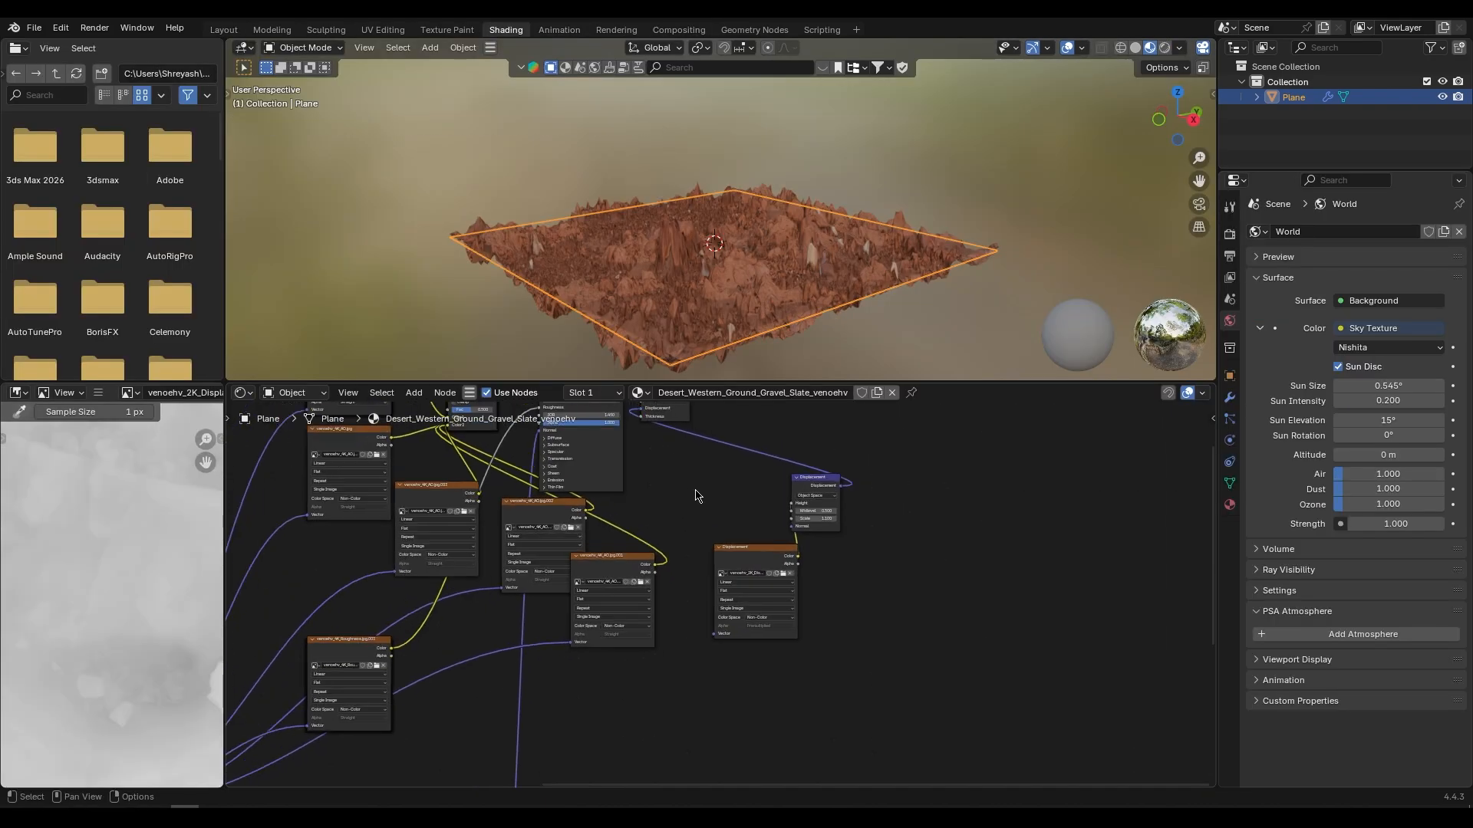
middle_drag(696, 495, 645, 520)
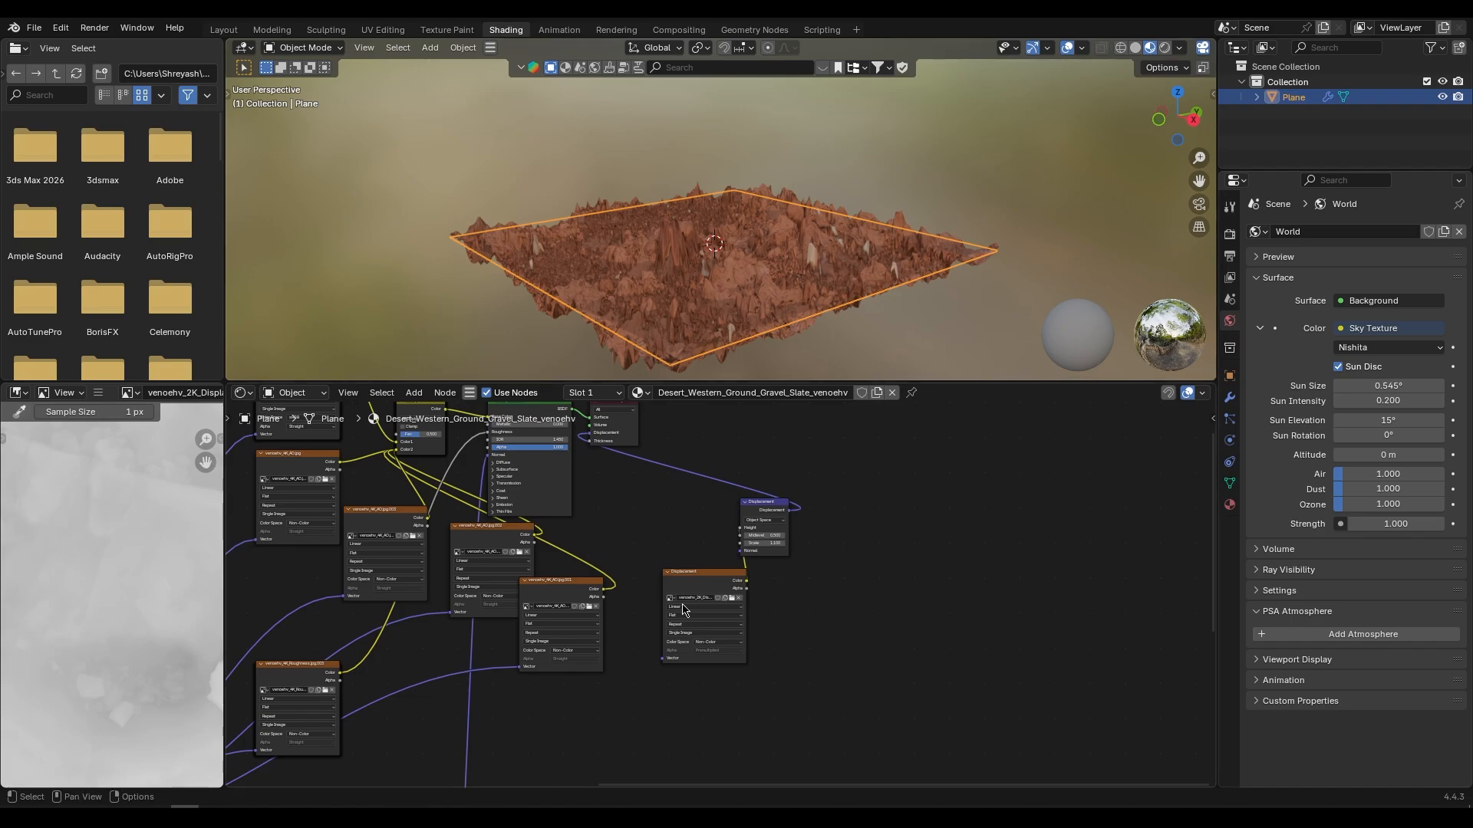
scroll(652, 535, up, 1)
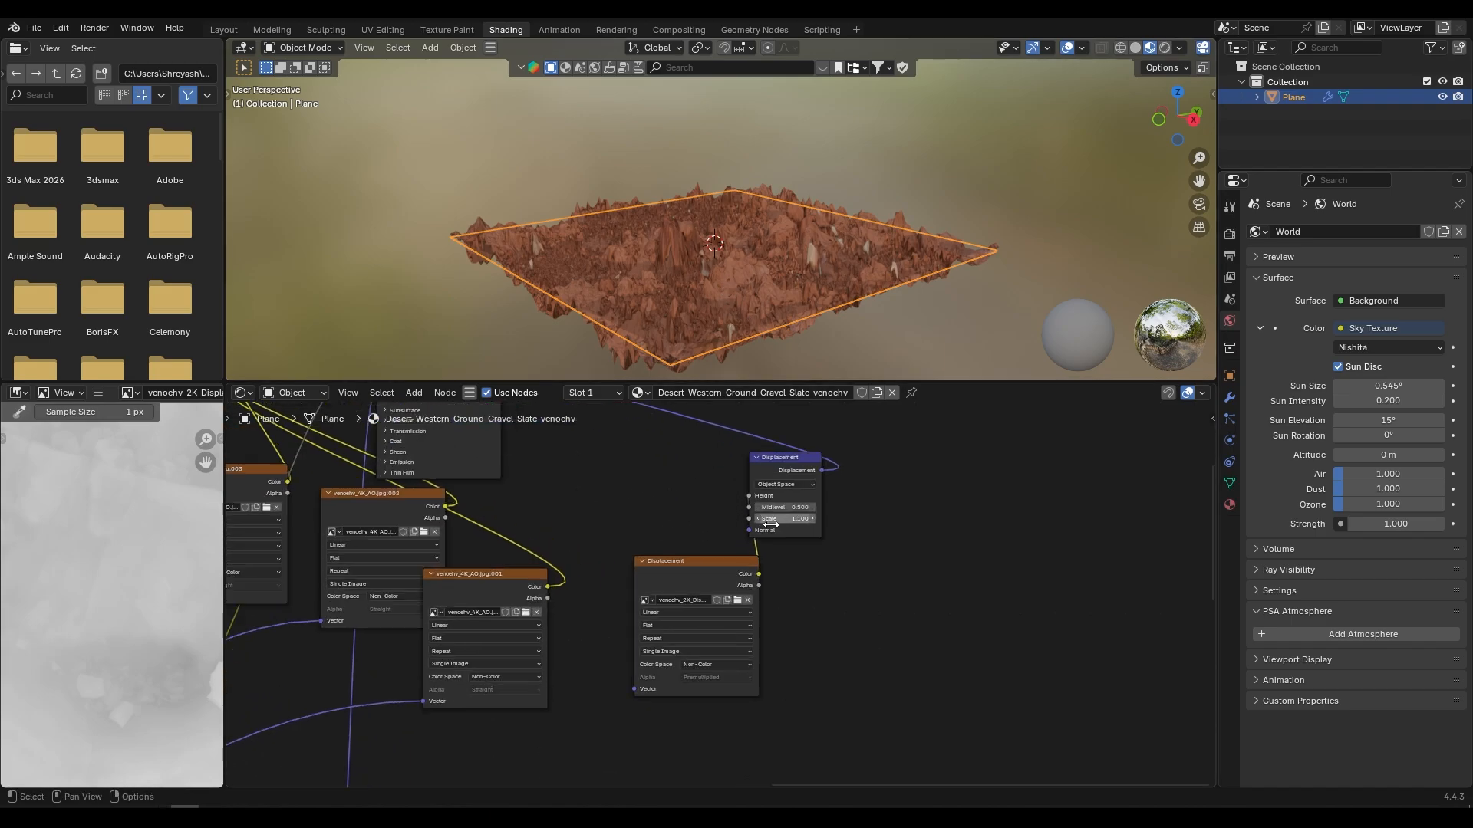
scroll(769, 498, up, 1)
drag(881, 445, 633, 732)
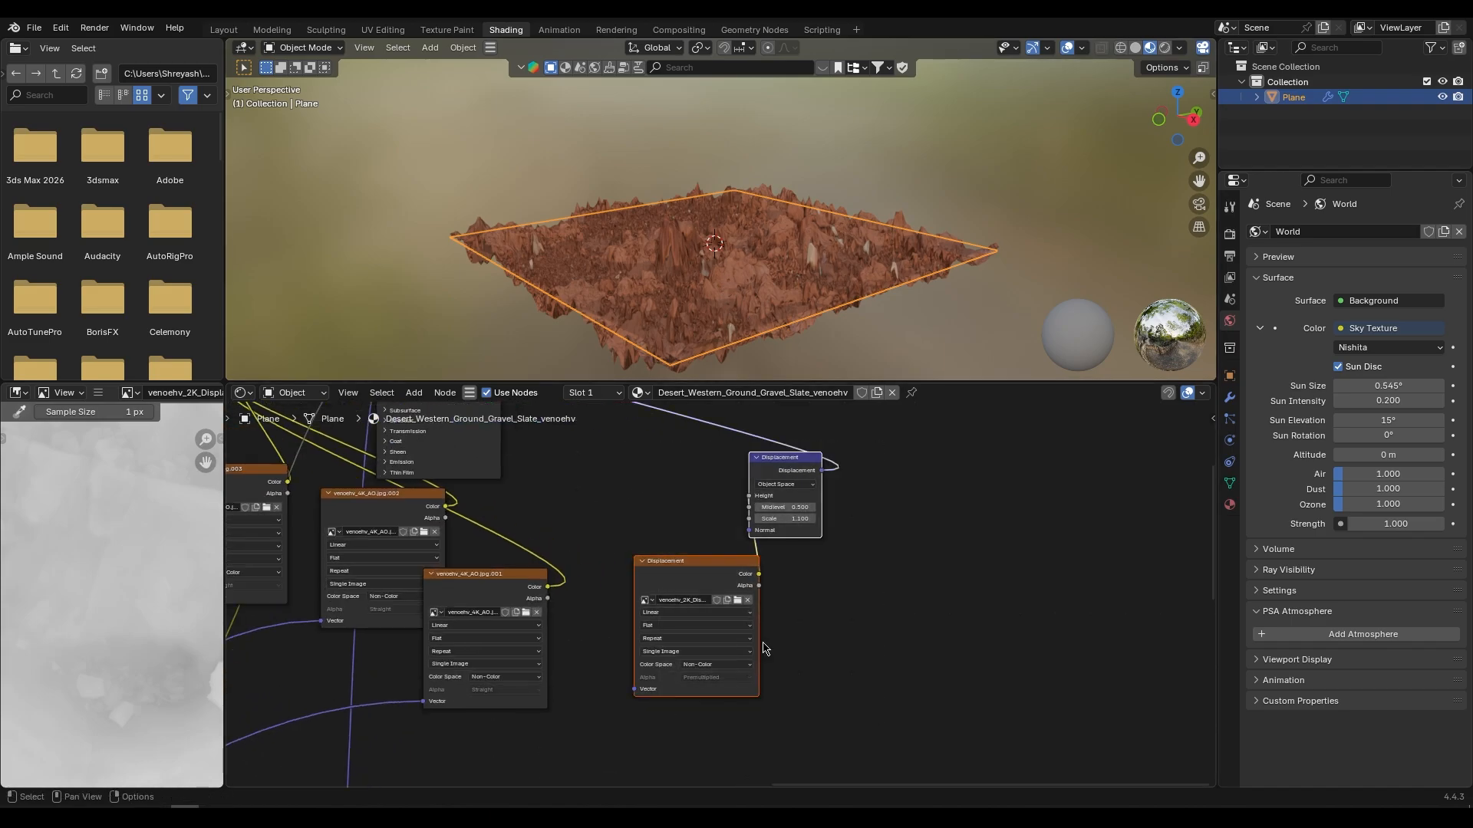
middle_drag(819, 552, 768, 605)
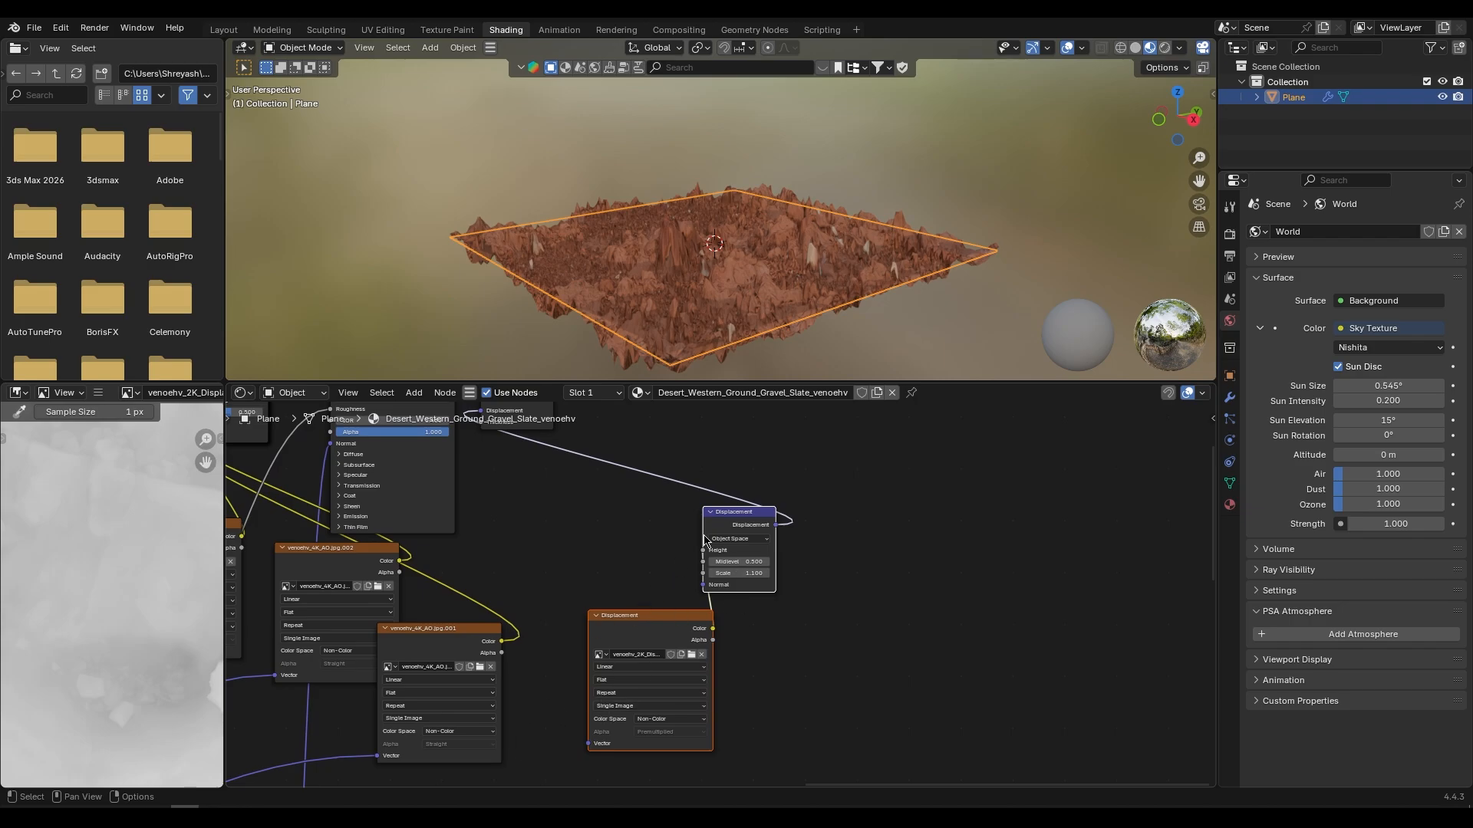
key(x)
- Move the Material Output node farther from the Principled BSDF and return to the Layout workspace
middle_drag(634, 452, 669, 527)
click(576, 482)
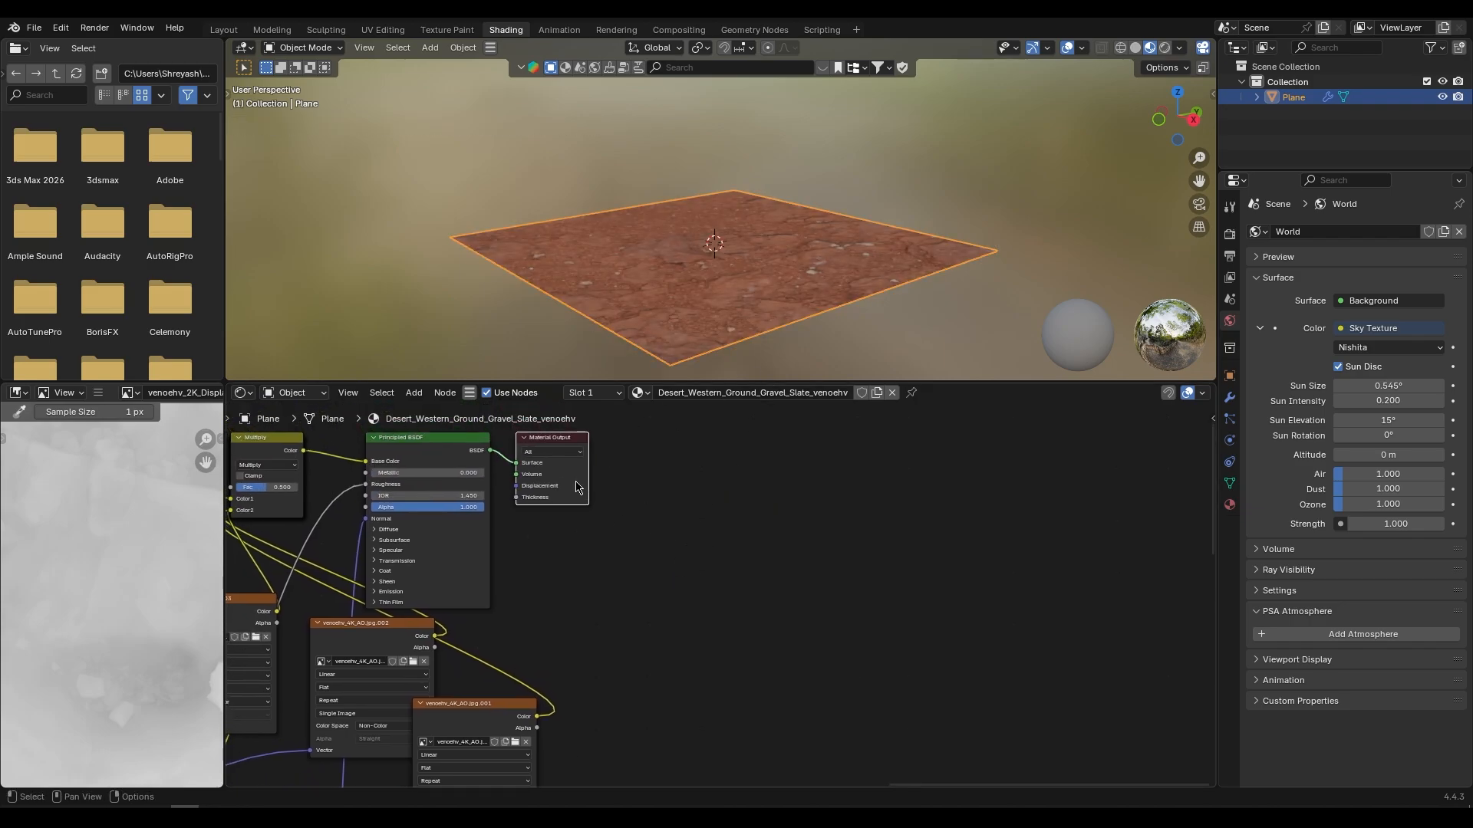
drag(576, 485, 803, 509)
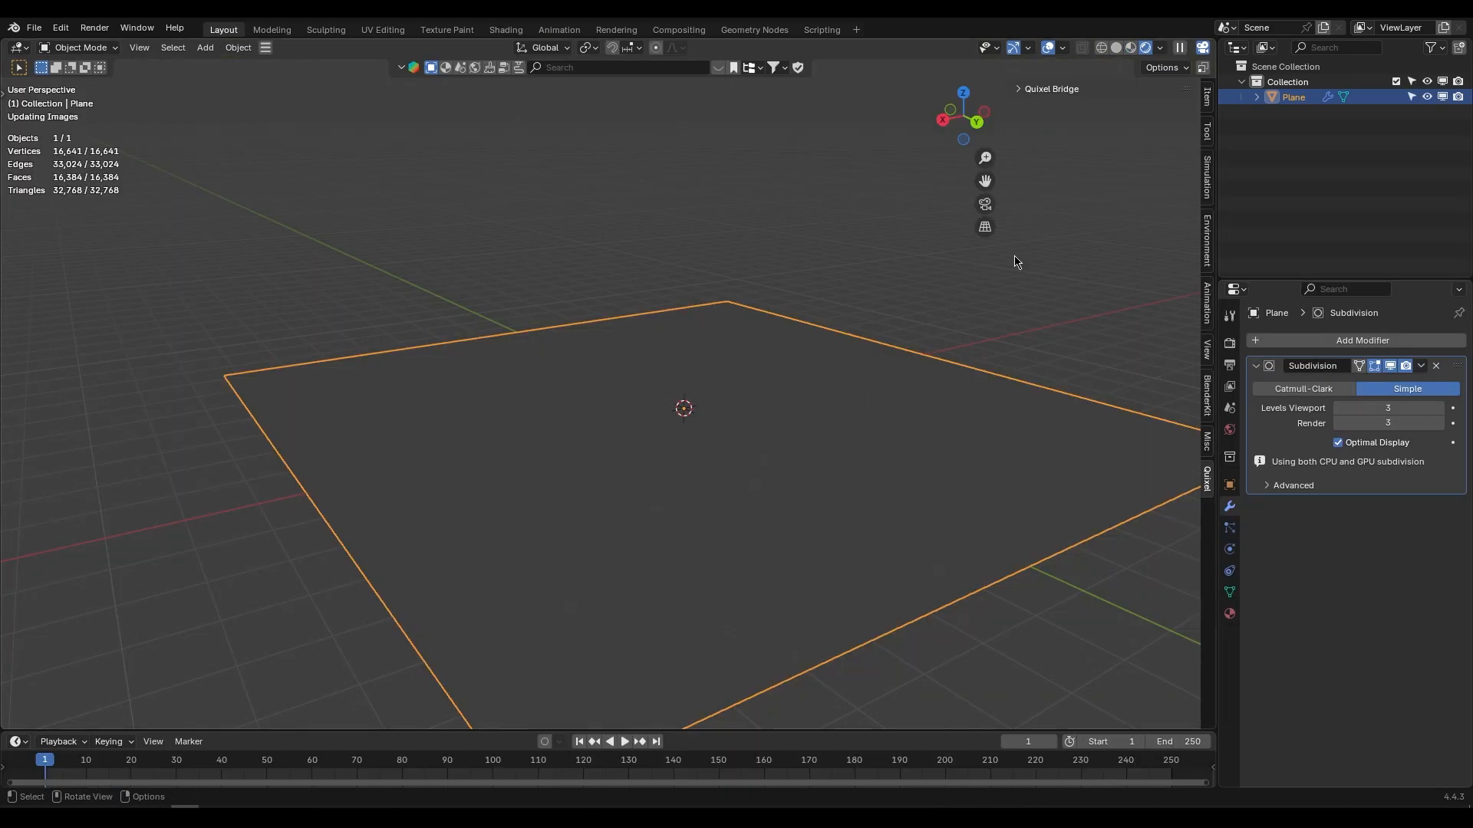
scroll(1123, 392, down, 1)
middle_drag(1114, 395, 1065, 441)
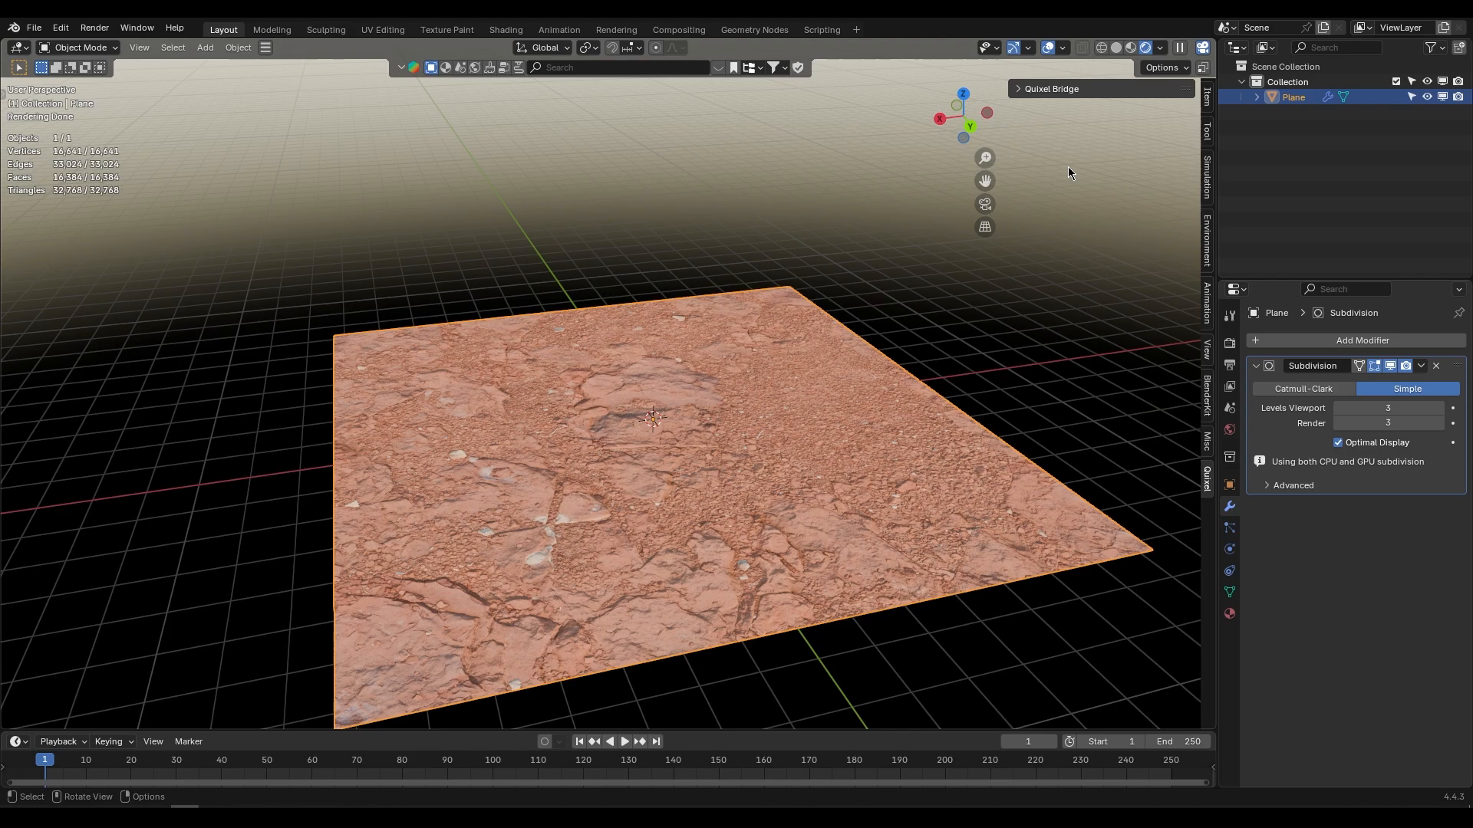
- Rebuild the plane material's displacement setup with Quixel Bridge's Import & Wire Displacement
click(1035, 89)
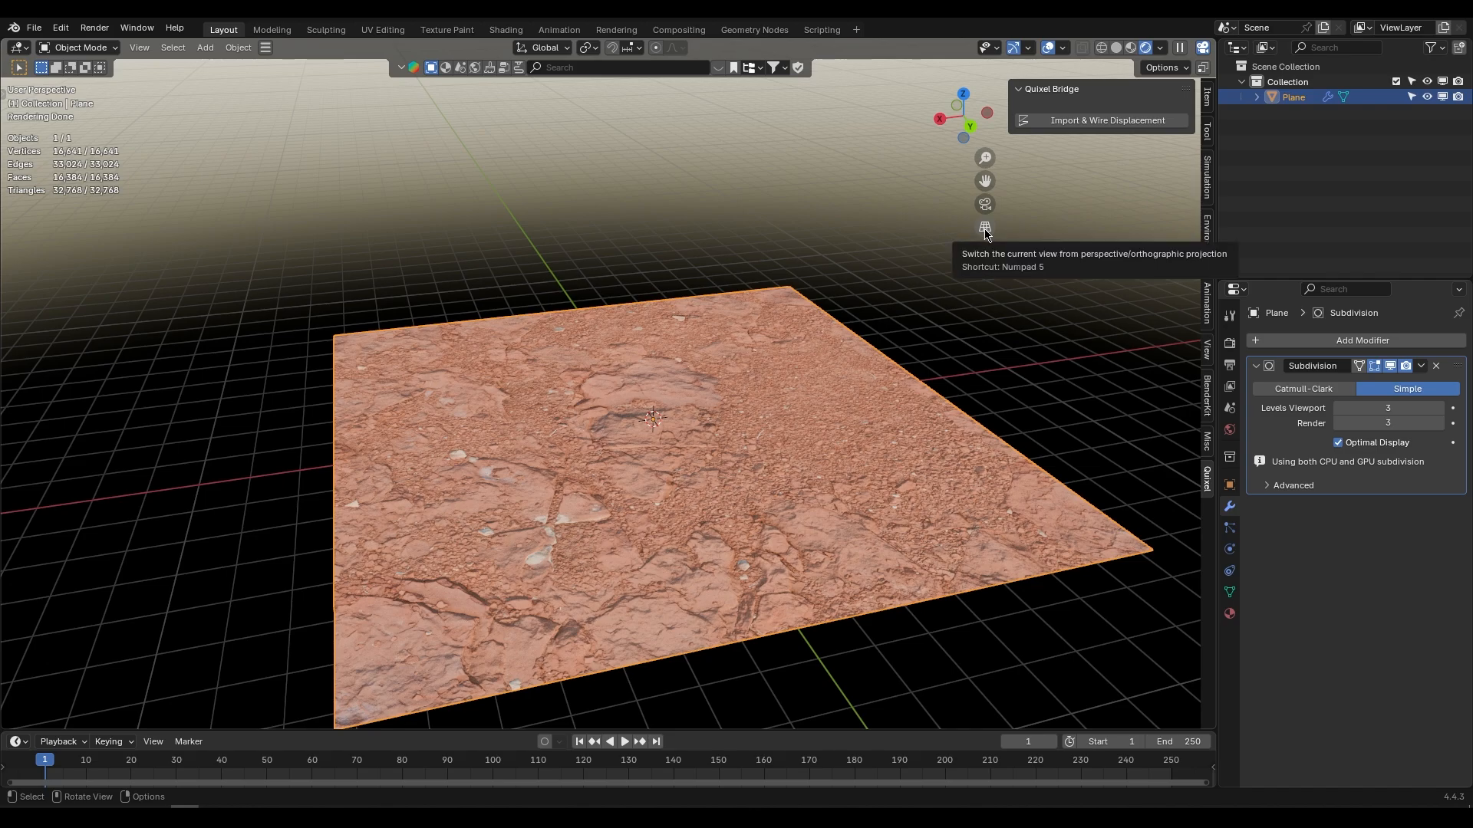
shift+middle_drag(1092, 129, 1069, 141)
click(1089, 122)
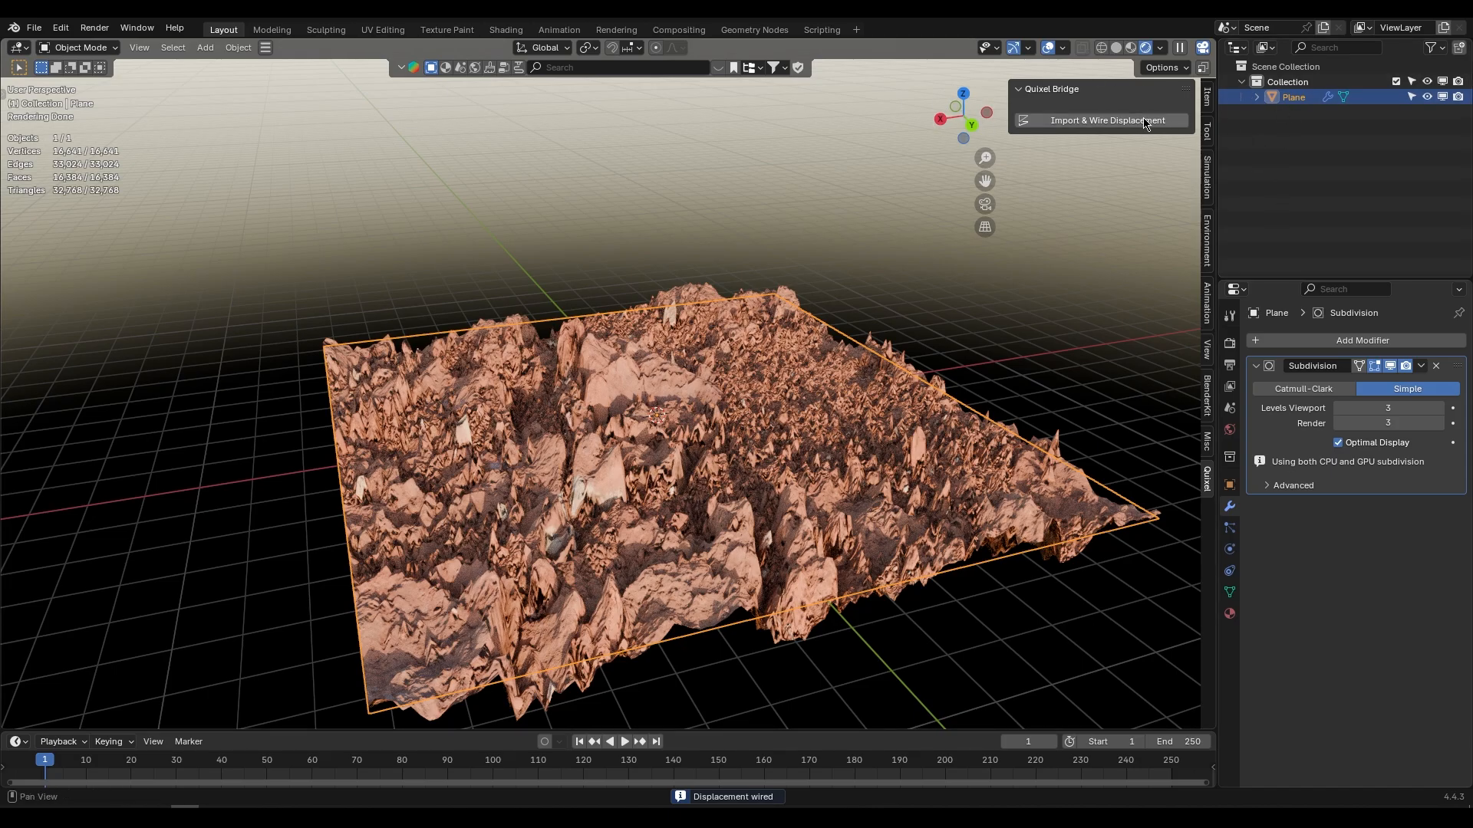
- Examine the displaced terrain up close and the Displacement node's connection to the Material Output in the shader node tree
middle_drag(606, 589, 625, 569)
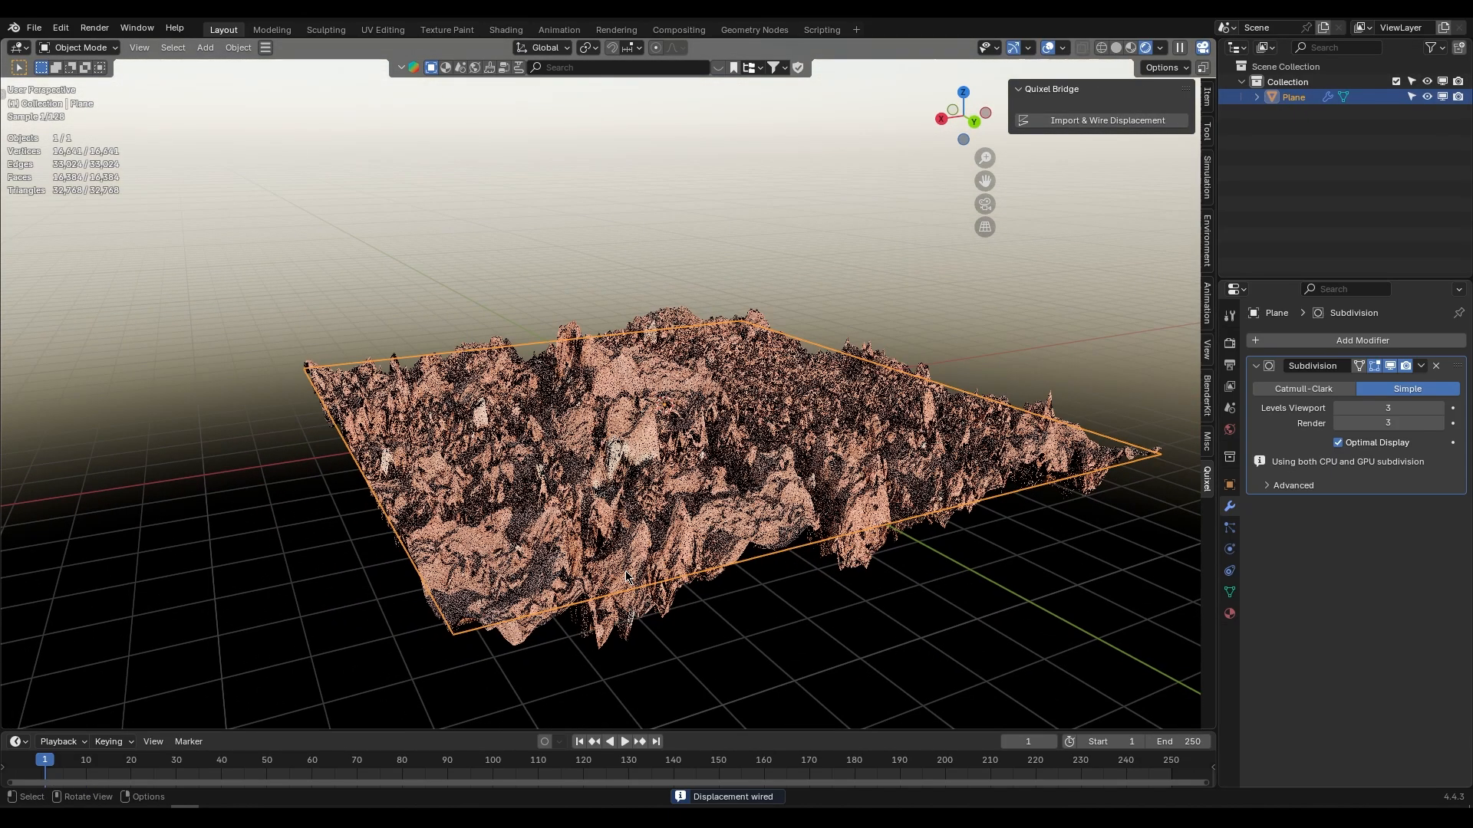
scroll(625, 569, up, 3)
scroll(630, 559, down, 4)
scroll(630, 564, up, 3)
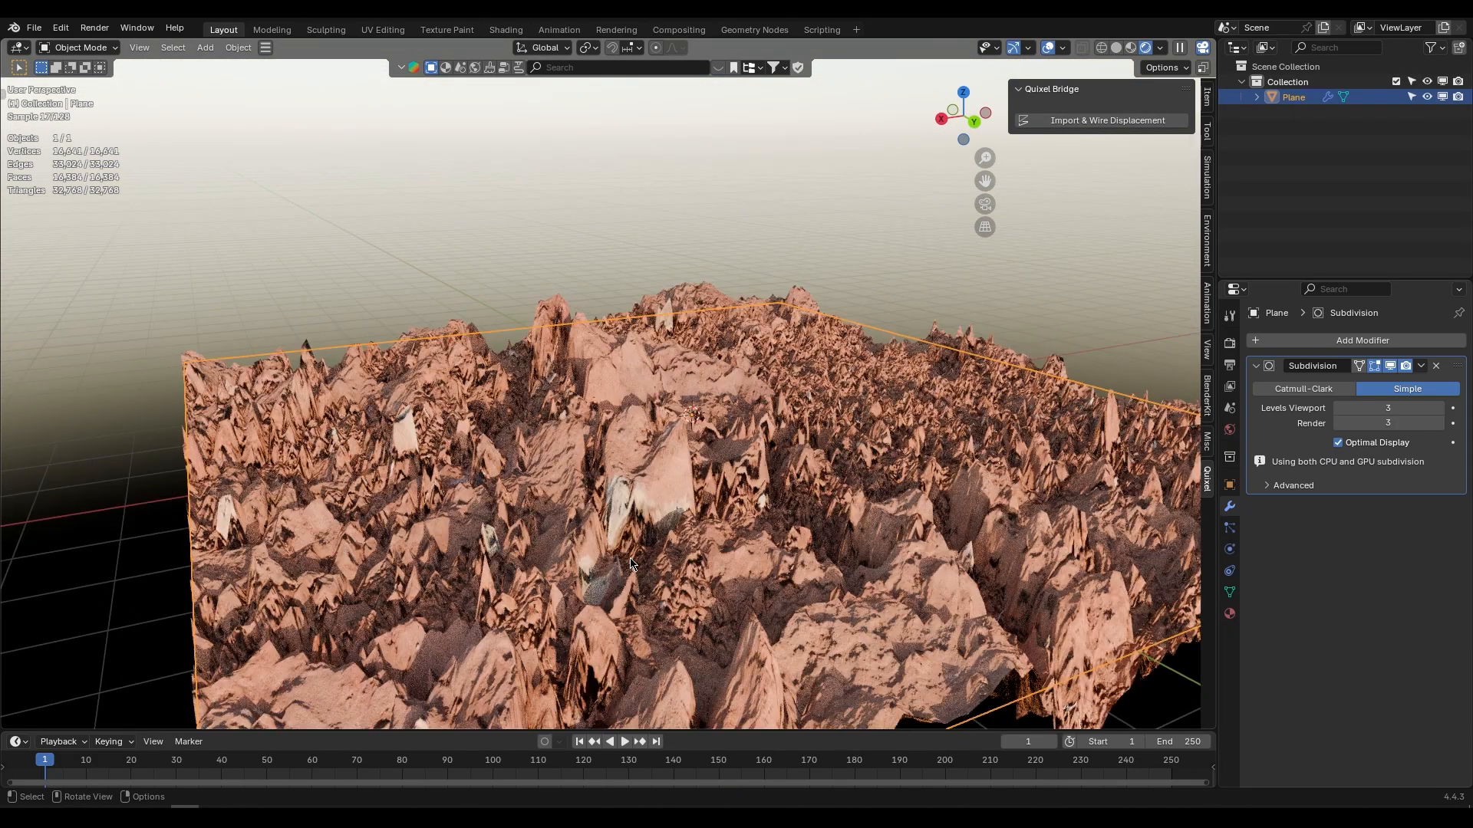
scroll(630, 564, down, 3)
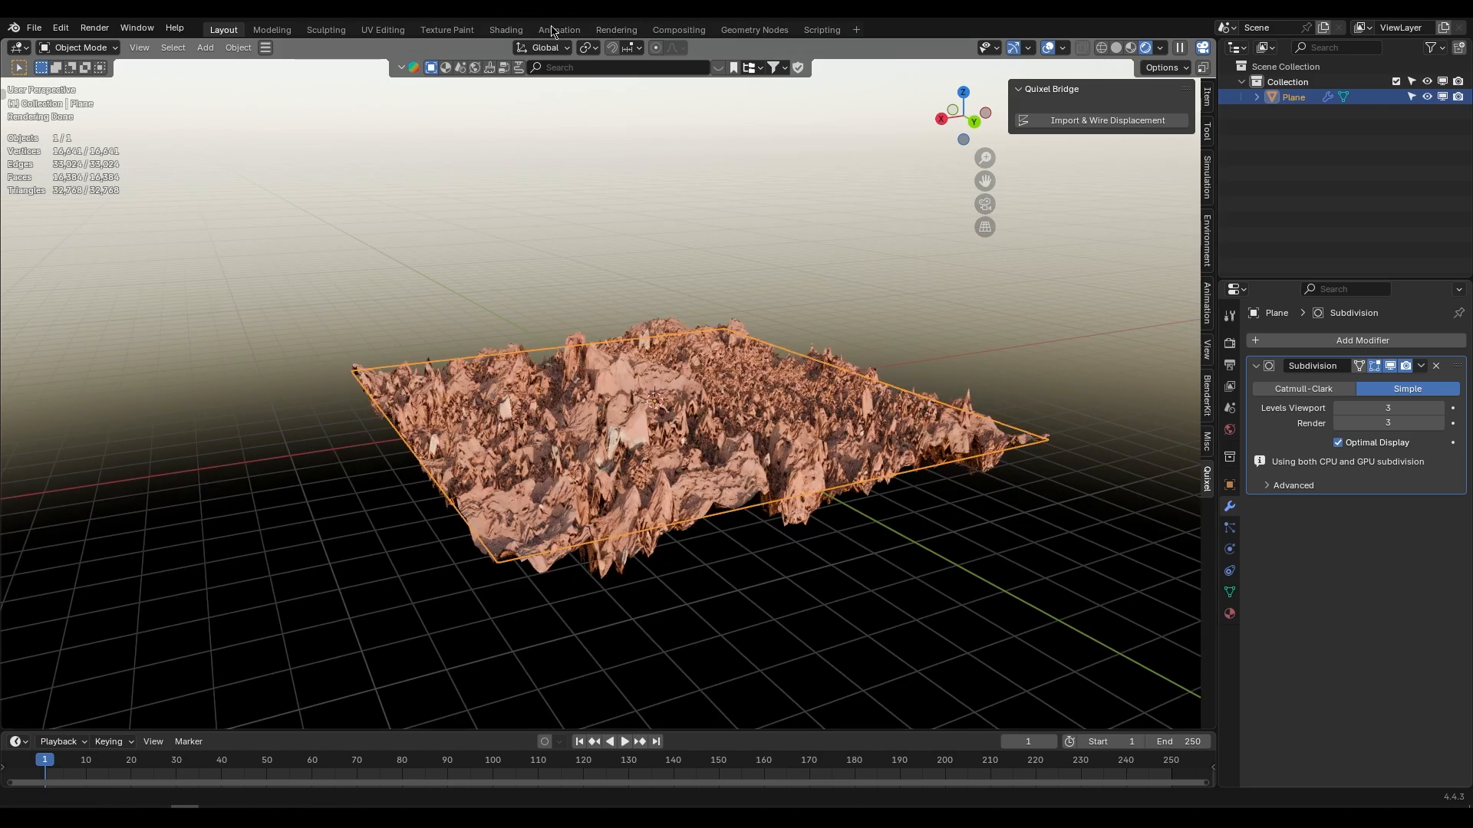
click(505, 29)
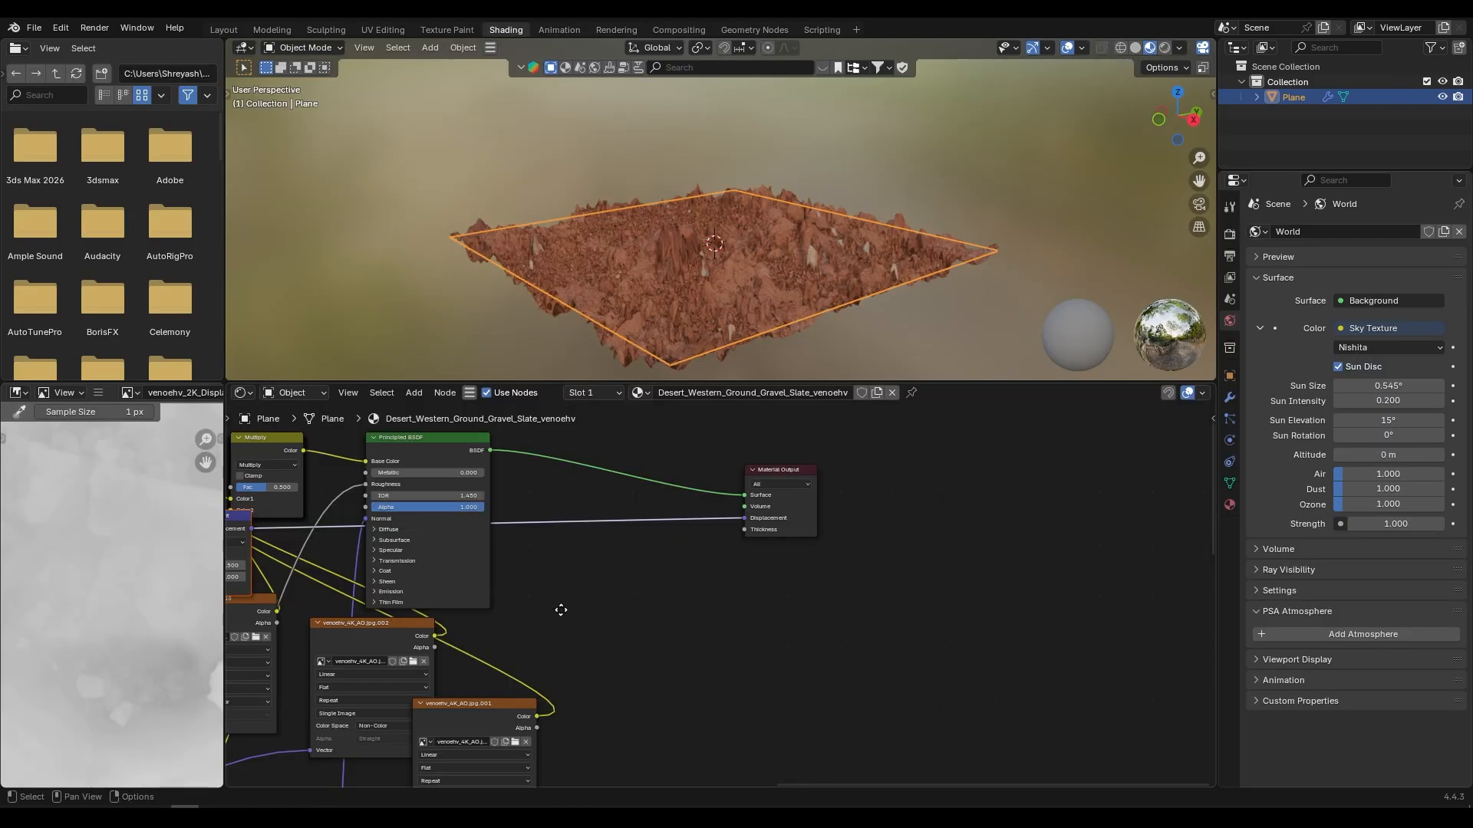
middle_drag(560, 610, 582, 638)
scroll(495, 615, down, 1)
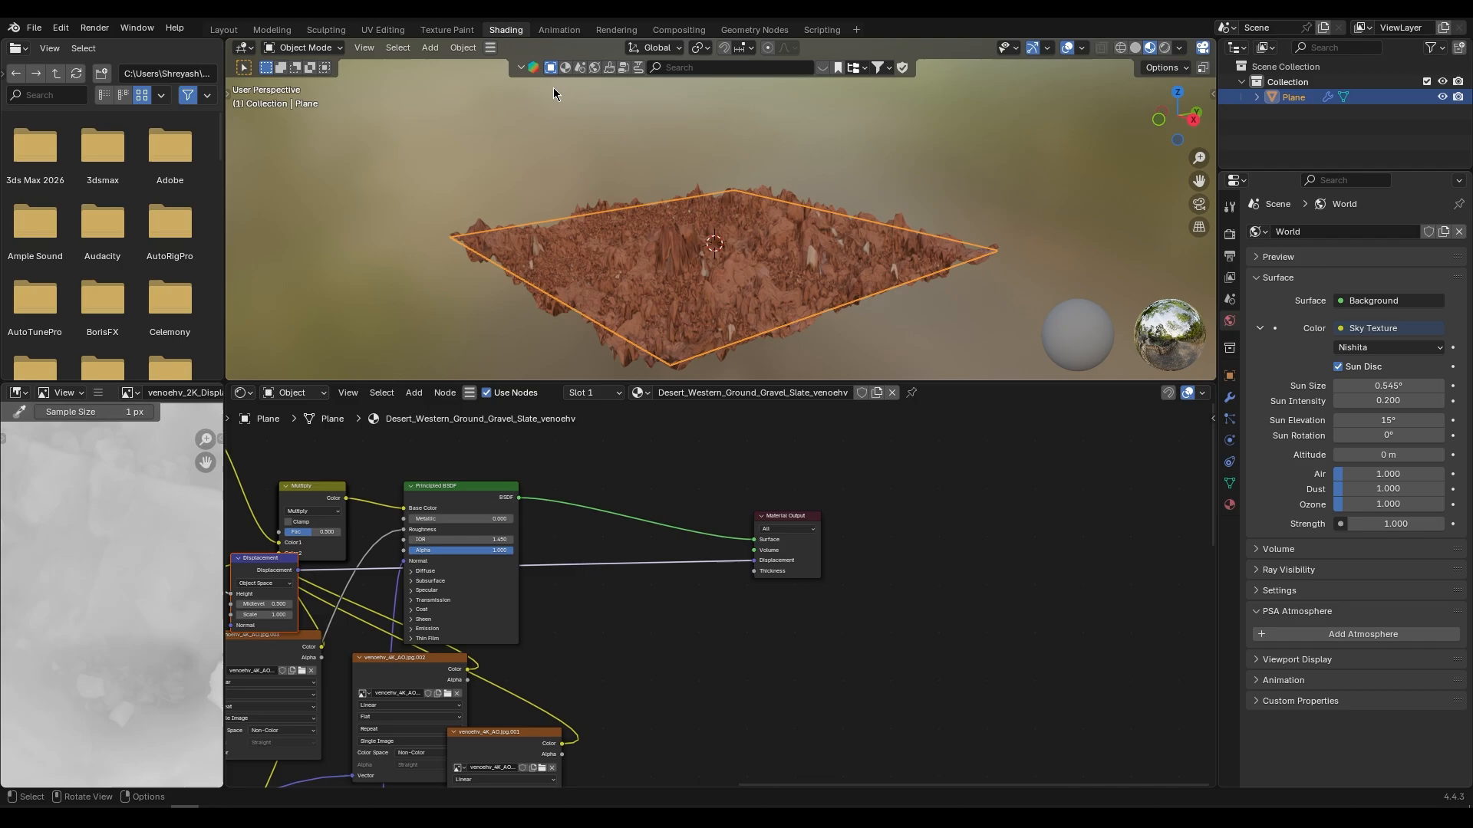
- Apply the plane's scale in the Layout workspace, inspect the surface and switch the viewport to solid shading
click(224, 29)
middle_drag(713, 445, 679, 460)
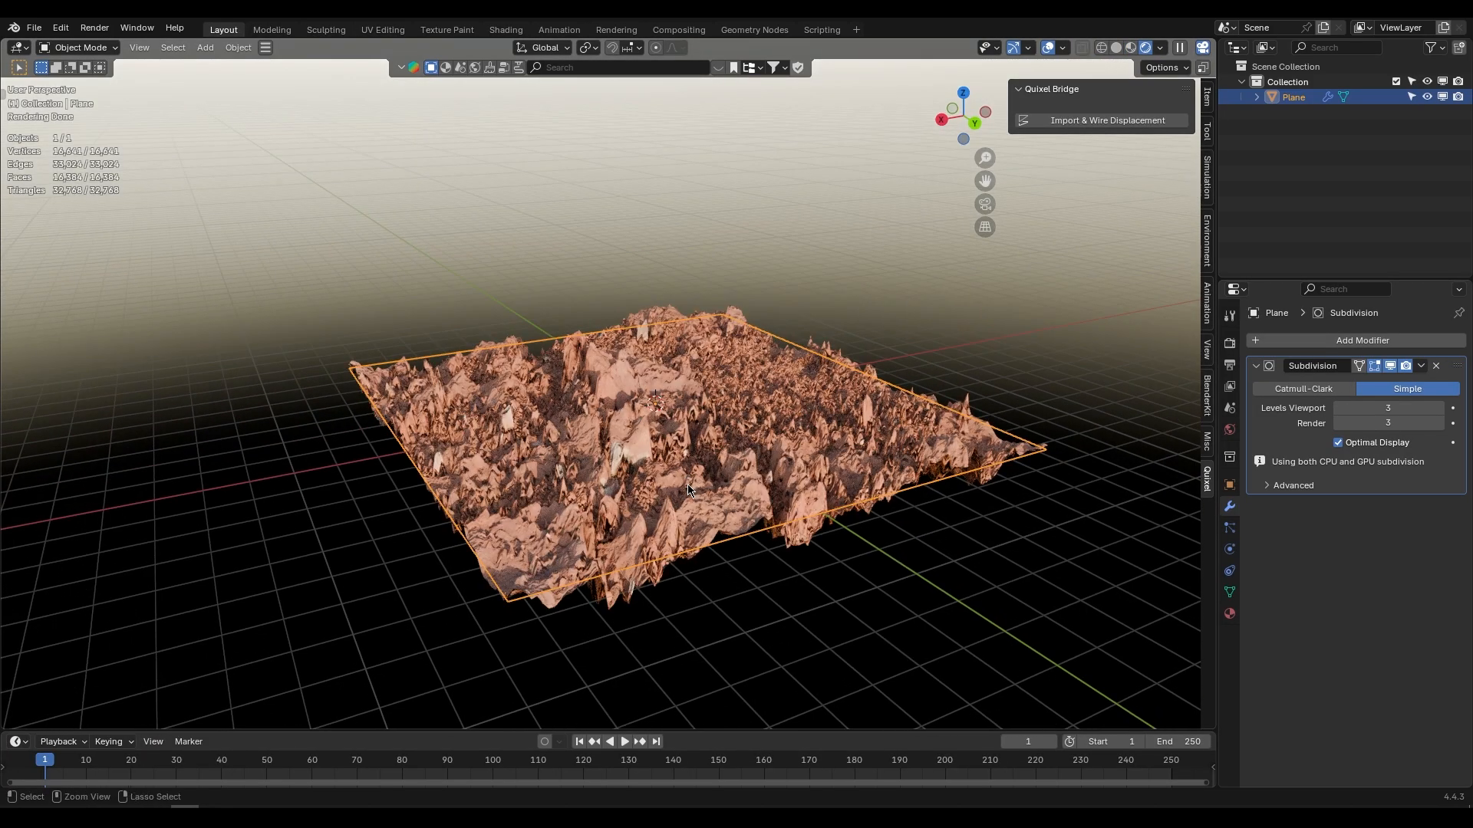
key(ctrl+a)
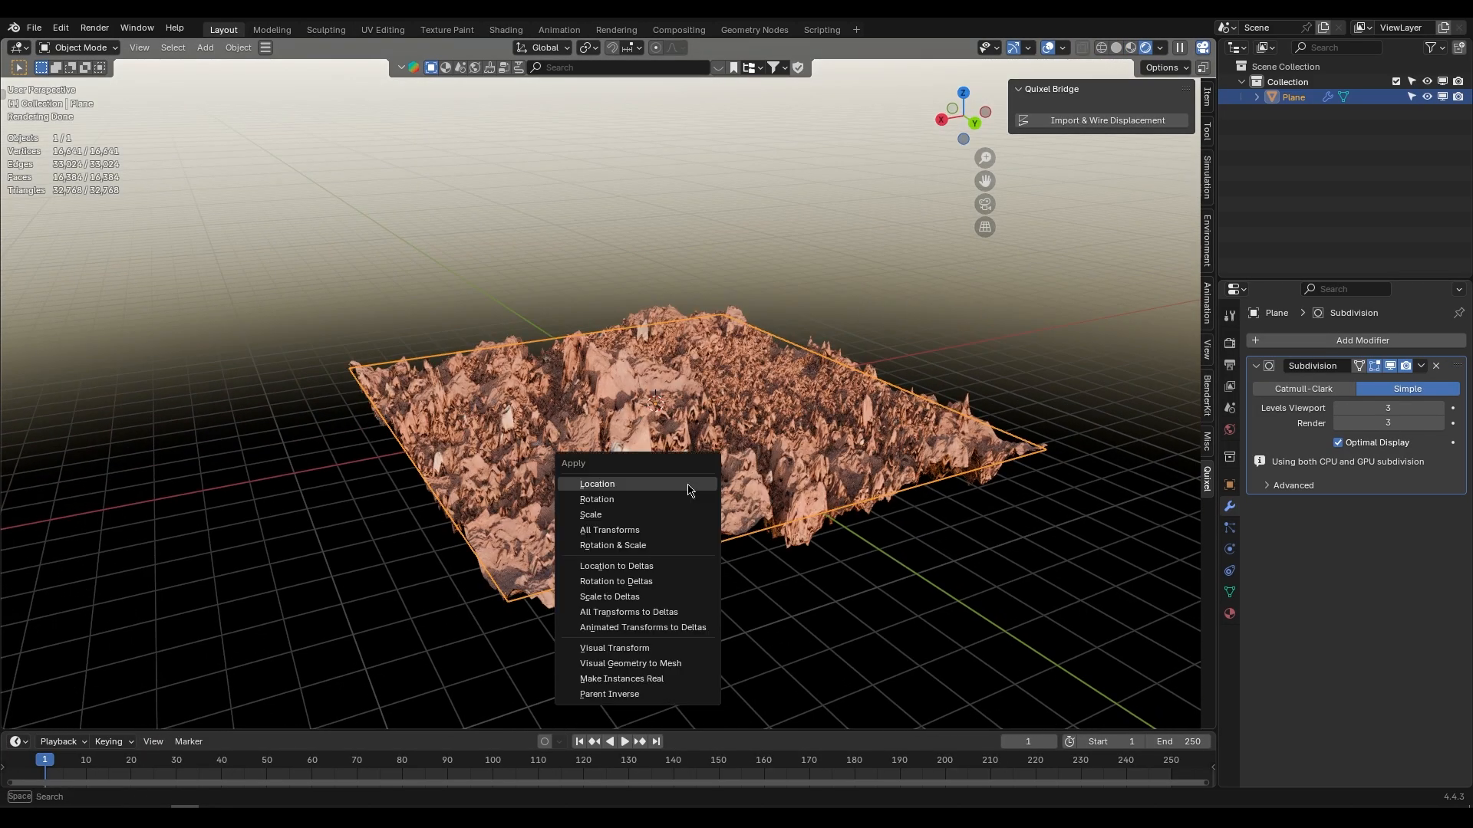
click(590, 514)
scroll(694, 503, up, 4)
middle_drag(699, 527, 605, 391)
scroll(702, 513, down, 4)
scroll(702, 514, up, 4)
scroll(713, 503, down, 3)
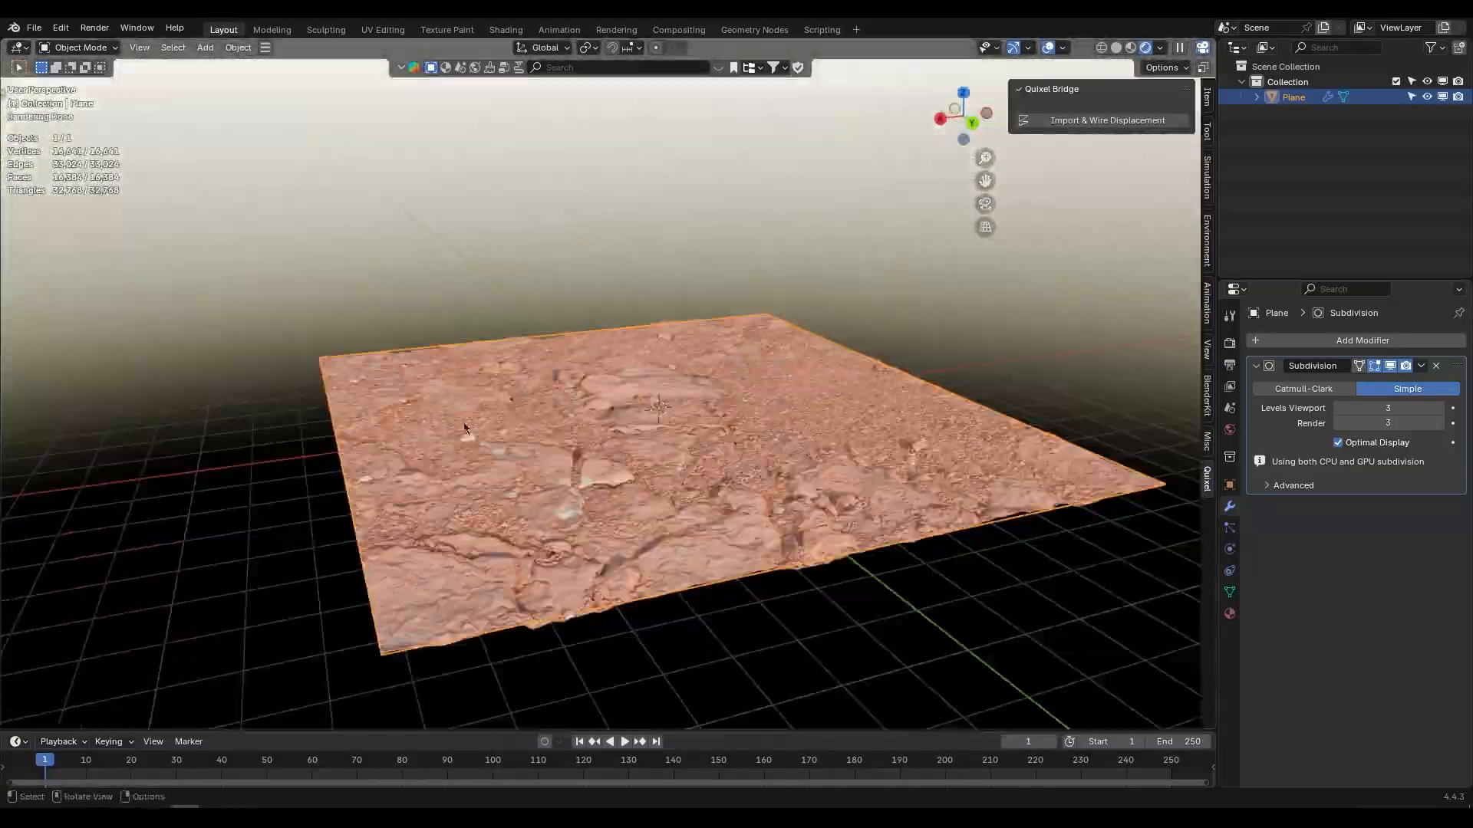
click(1117, 48)
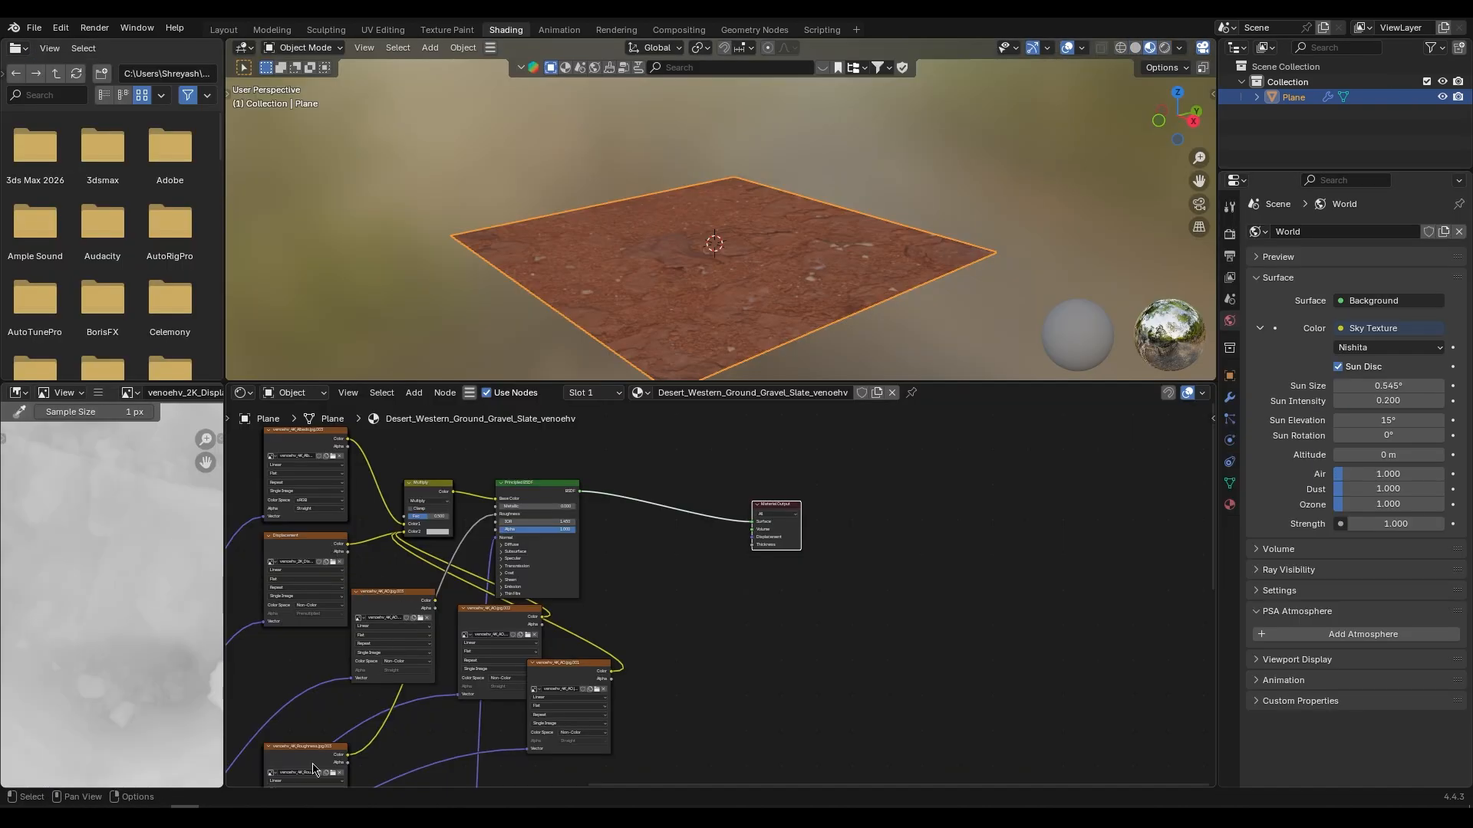
- Switch to Quixel Bridge and open the folder with the Desert Western Ground Gravel surface's downloaded files
click(214, 815)
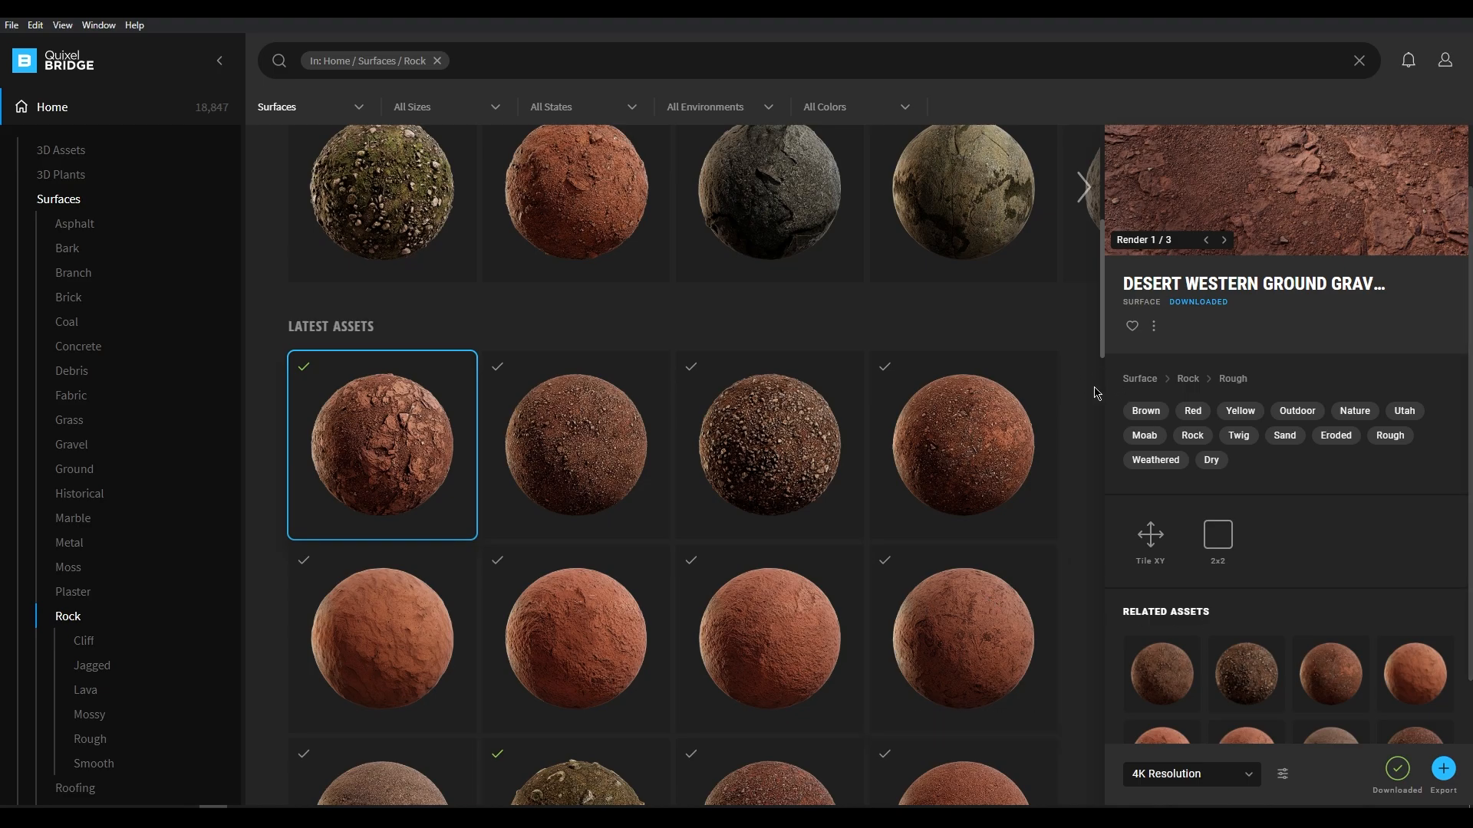
click(1156, 328)
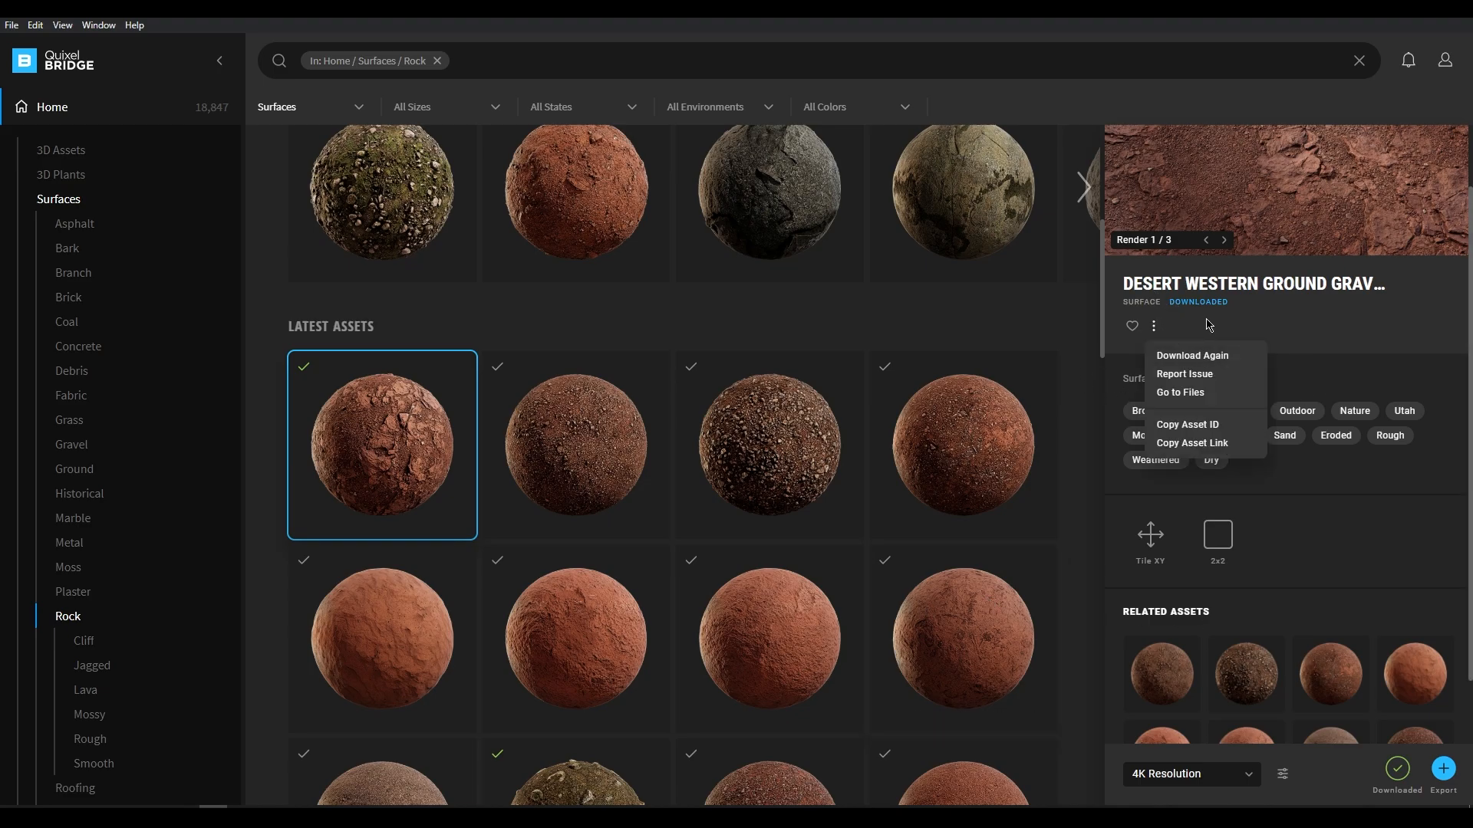
click(1207, 320)
click(1155, 328)
click(1201, 395)
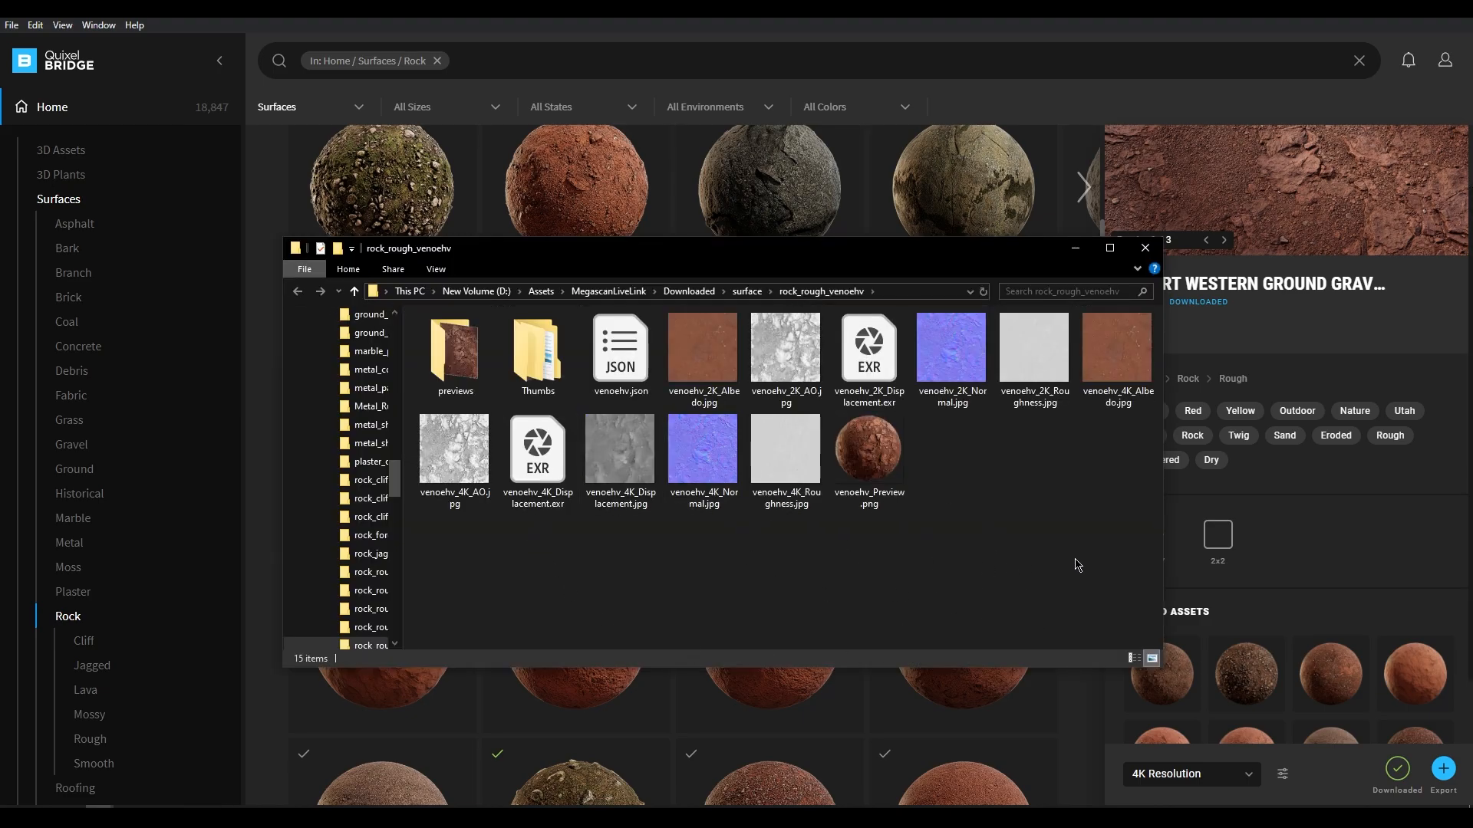
- Bring venoehv_4K_Displacement.jpg from the asset folder into Blender's shader node tree as an image texture below the Material Output
click(598, 494)
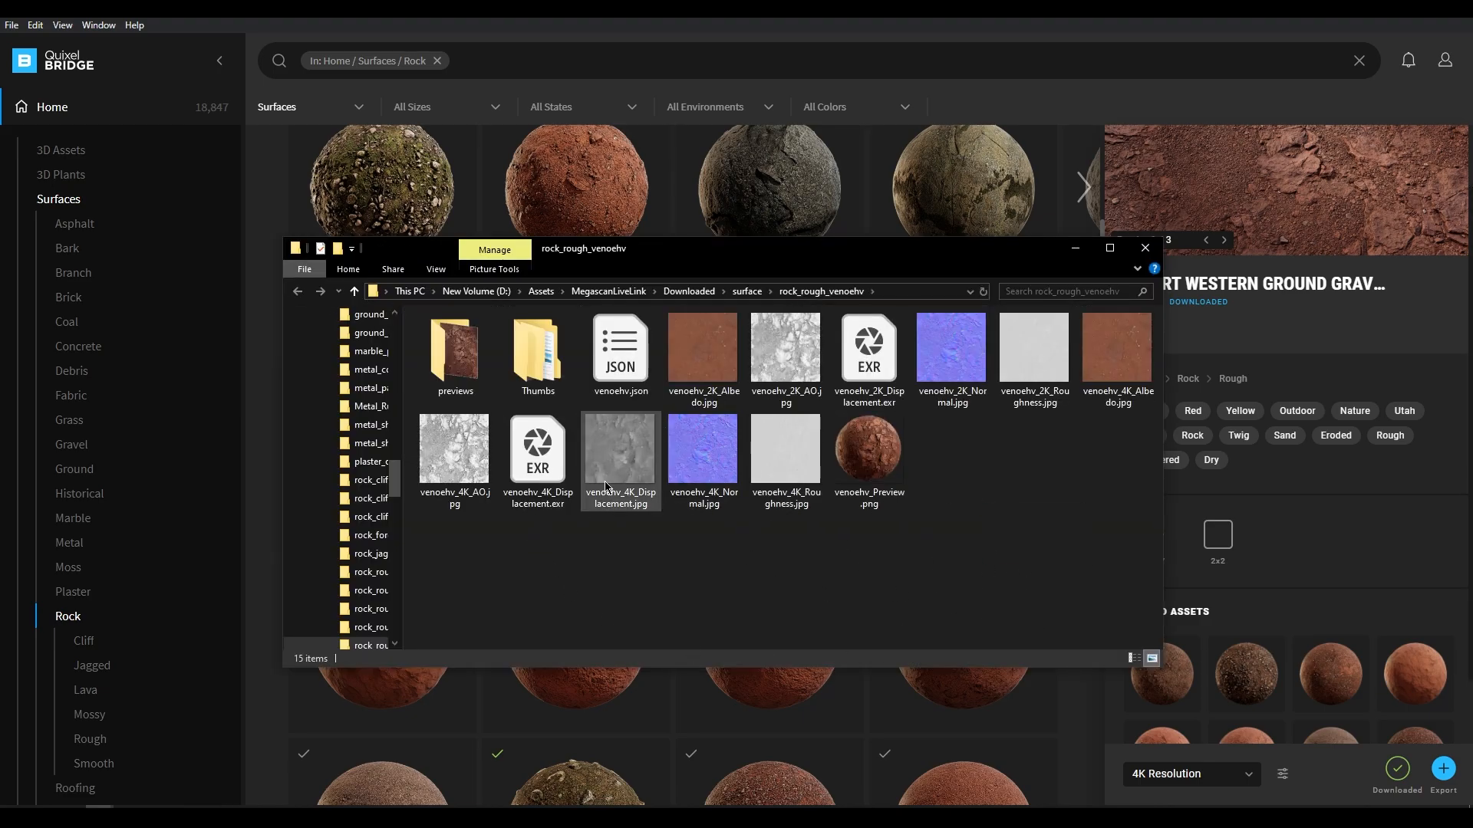
drag(631, 457, 714, 695)
scroll(756, 714, up, 1)
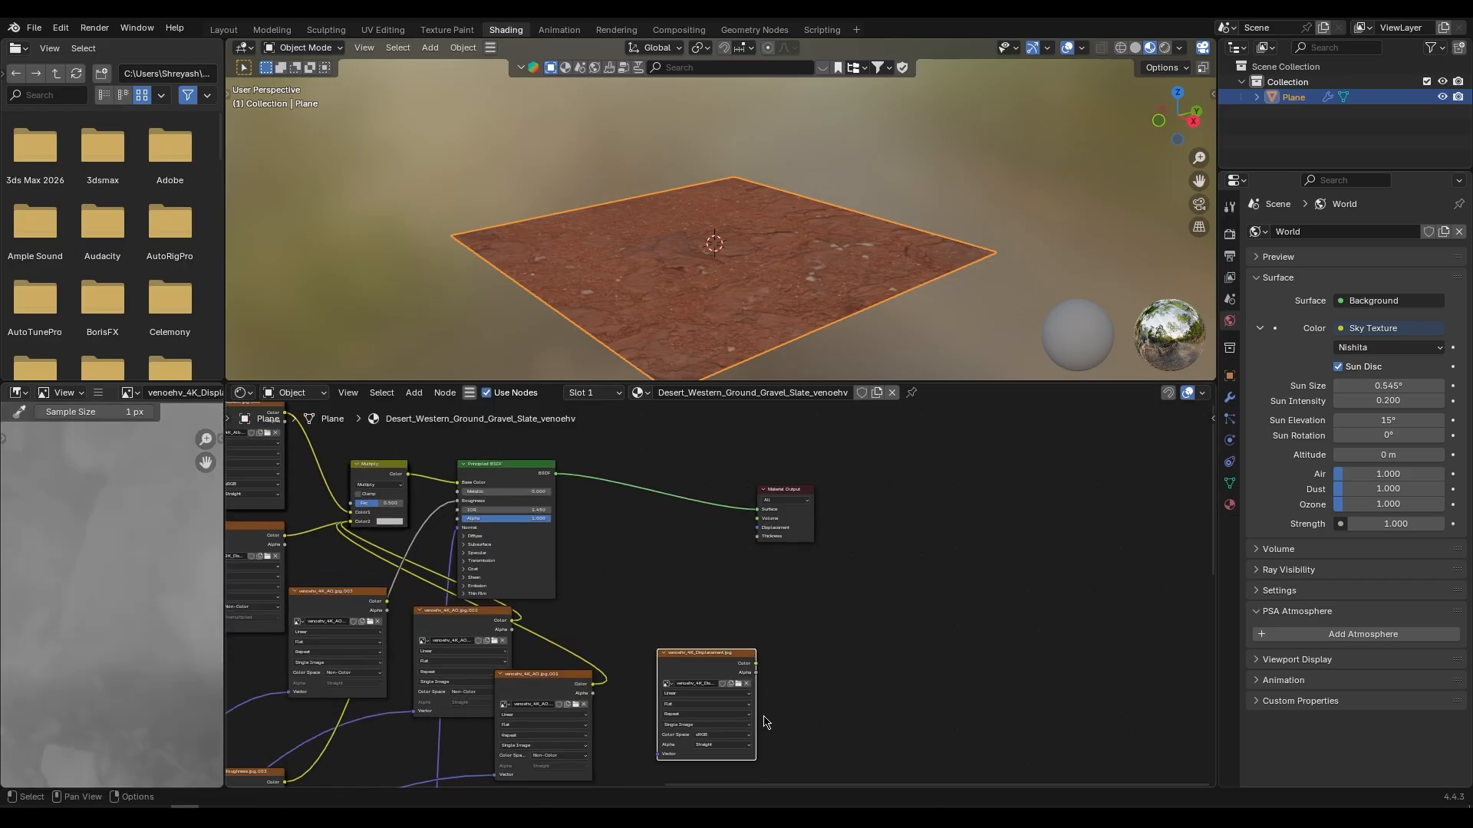
middle_drag(801, 716, 799, 648)
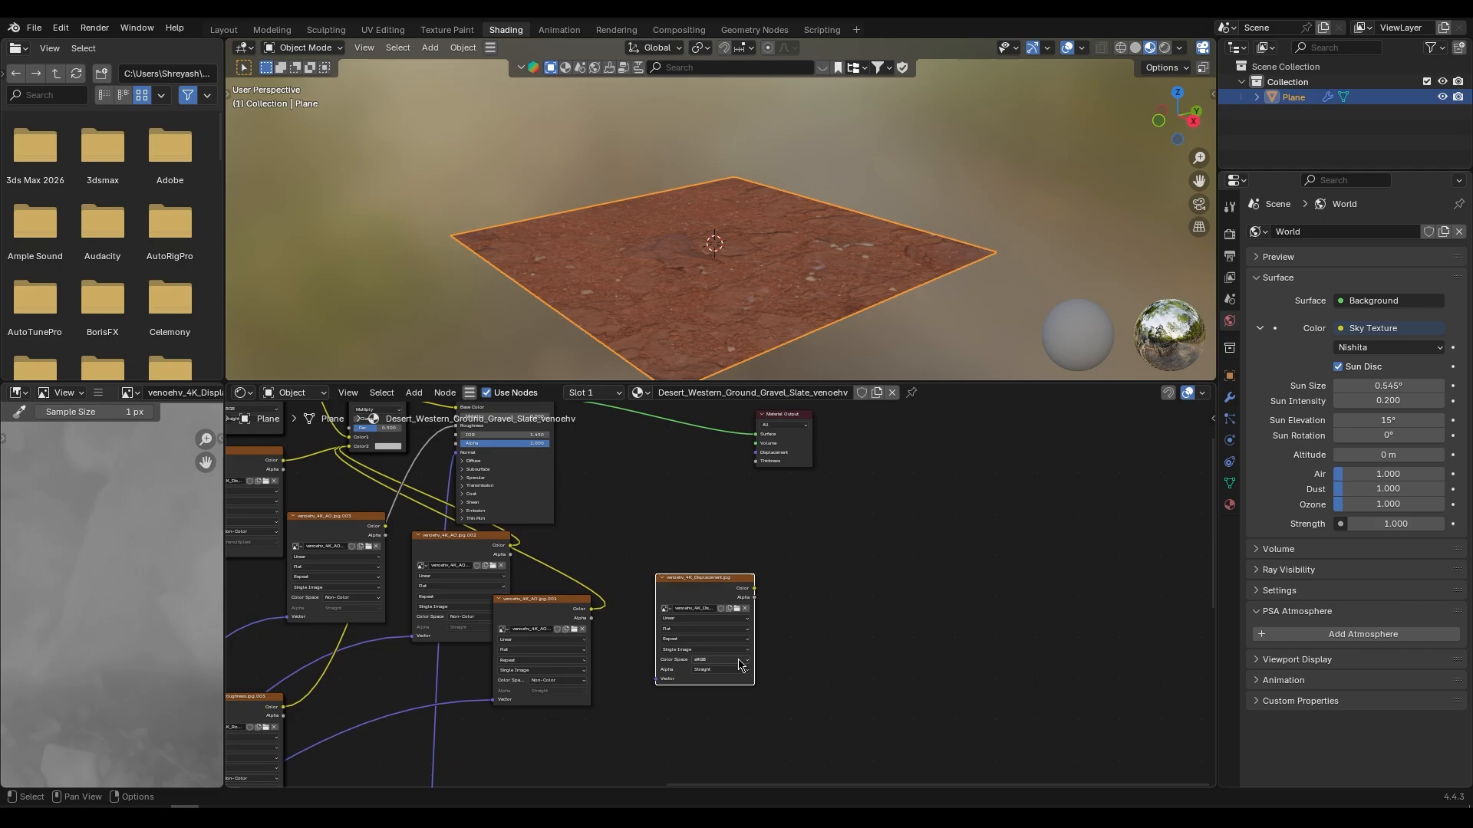
- Set the color space of the venoehv_4K_Displacement.jpg texture to Non-Color
click(708, 661)
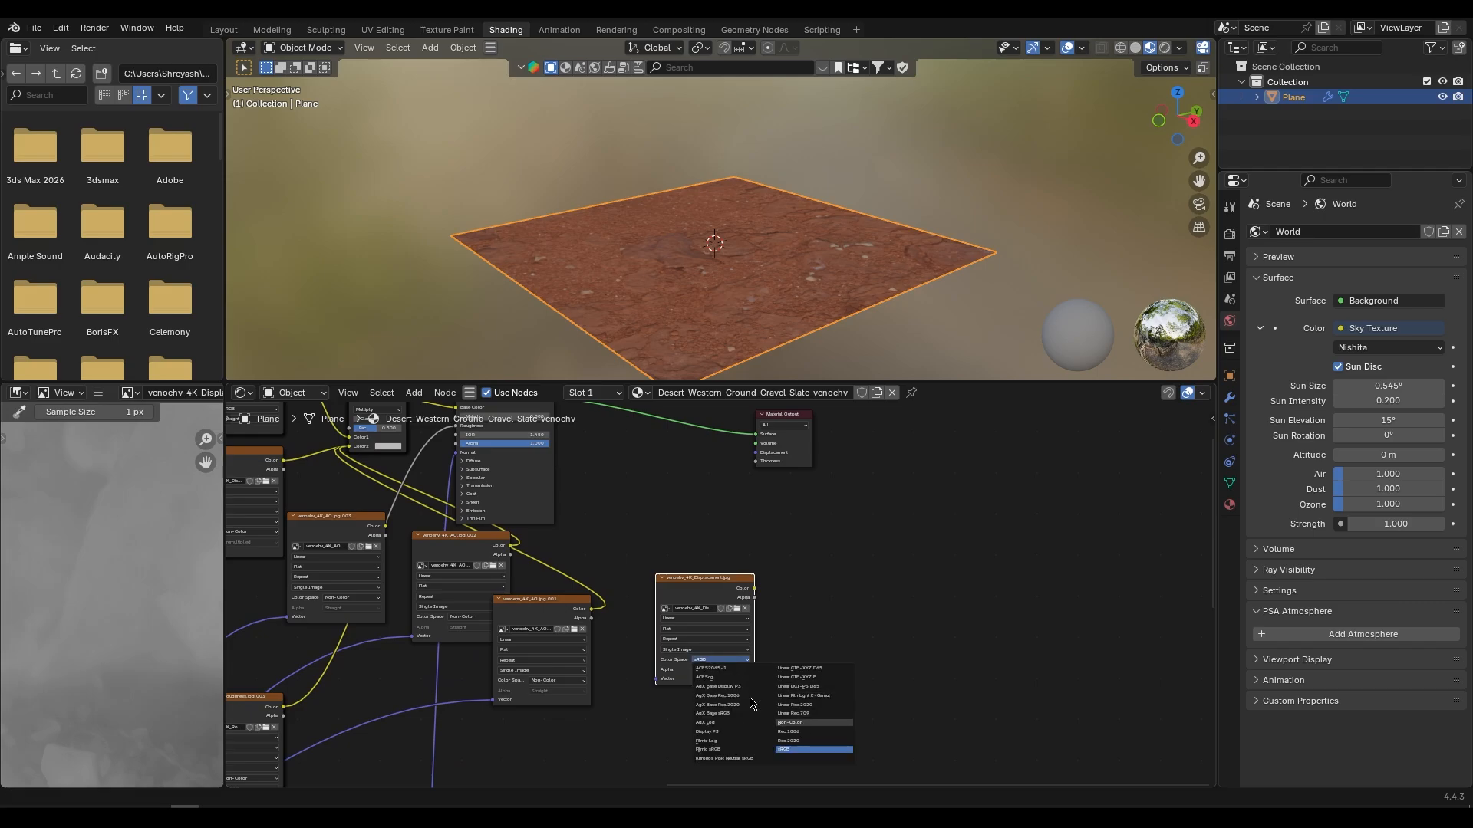
click(790, 722)
scroll(755, 706, up, 3)
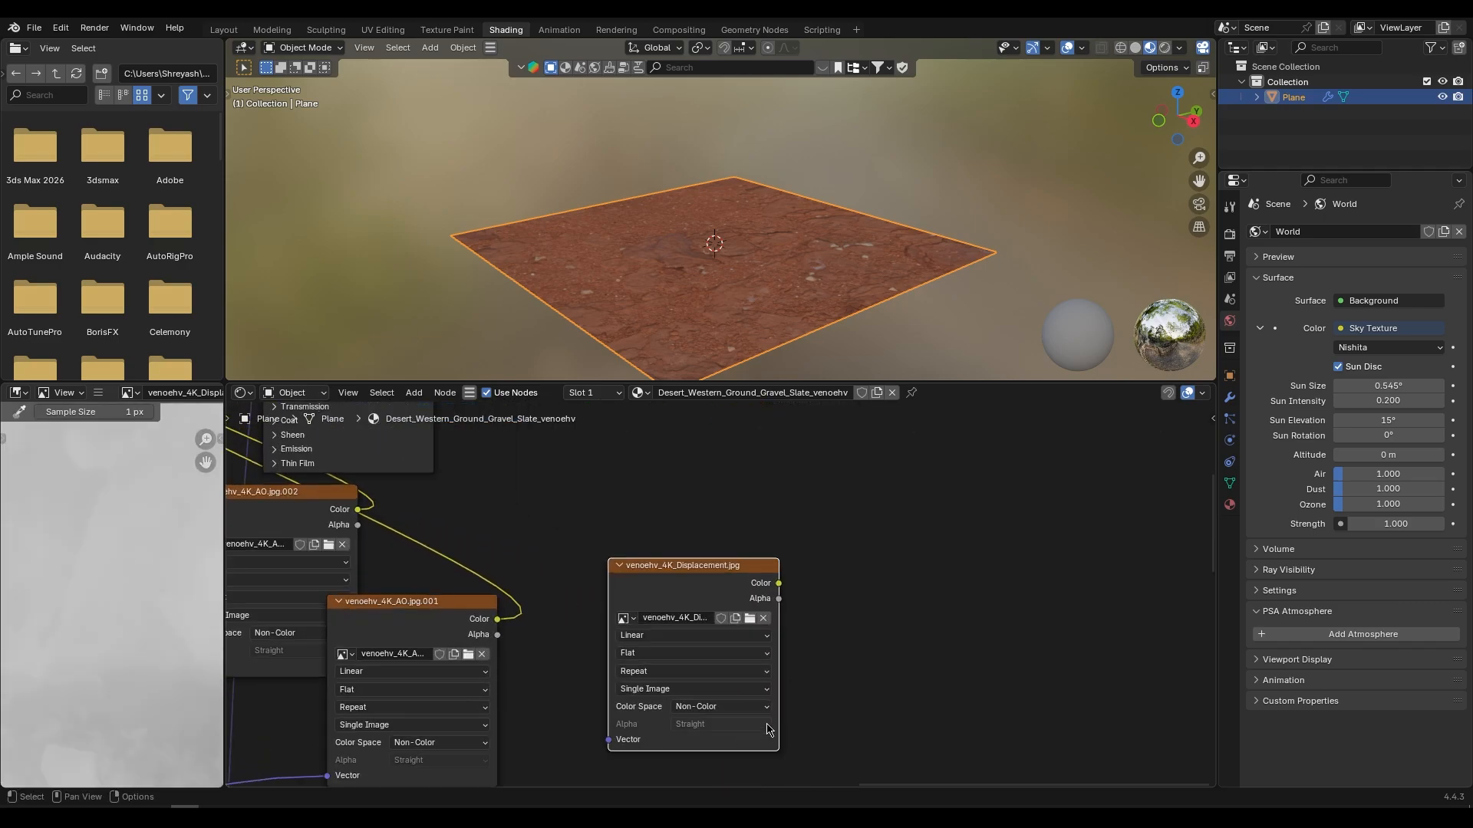
middle_drag(767, 729, 751, 656)
click(755, 632)
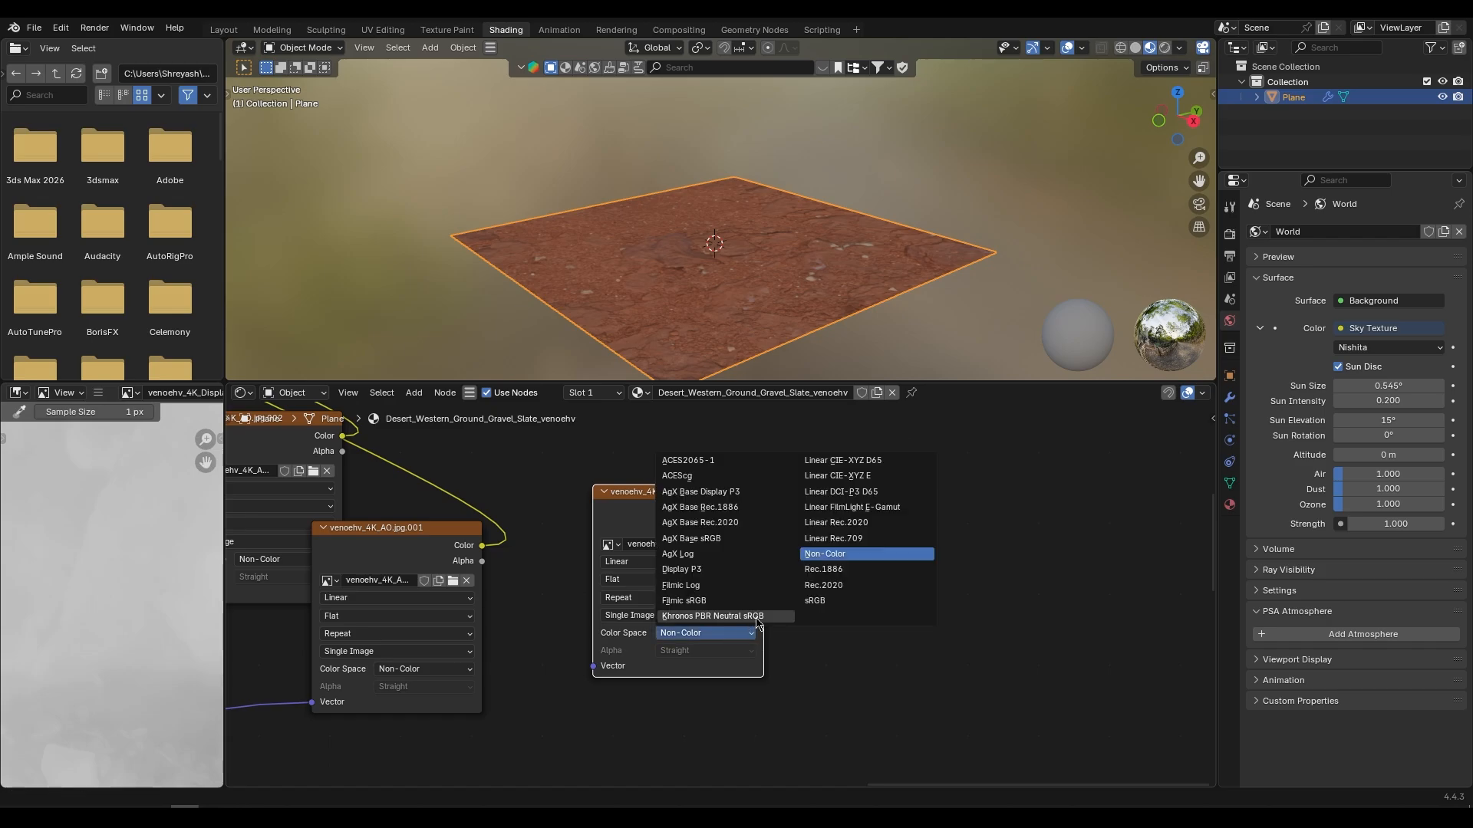
- Add a Displacement node between the venoehv_4K_Displacement.jpg texture and the Material Output in the shader node tree
scroll(847, 602, down, 2)
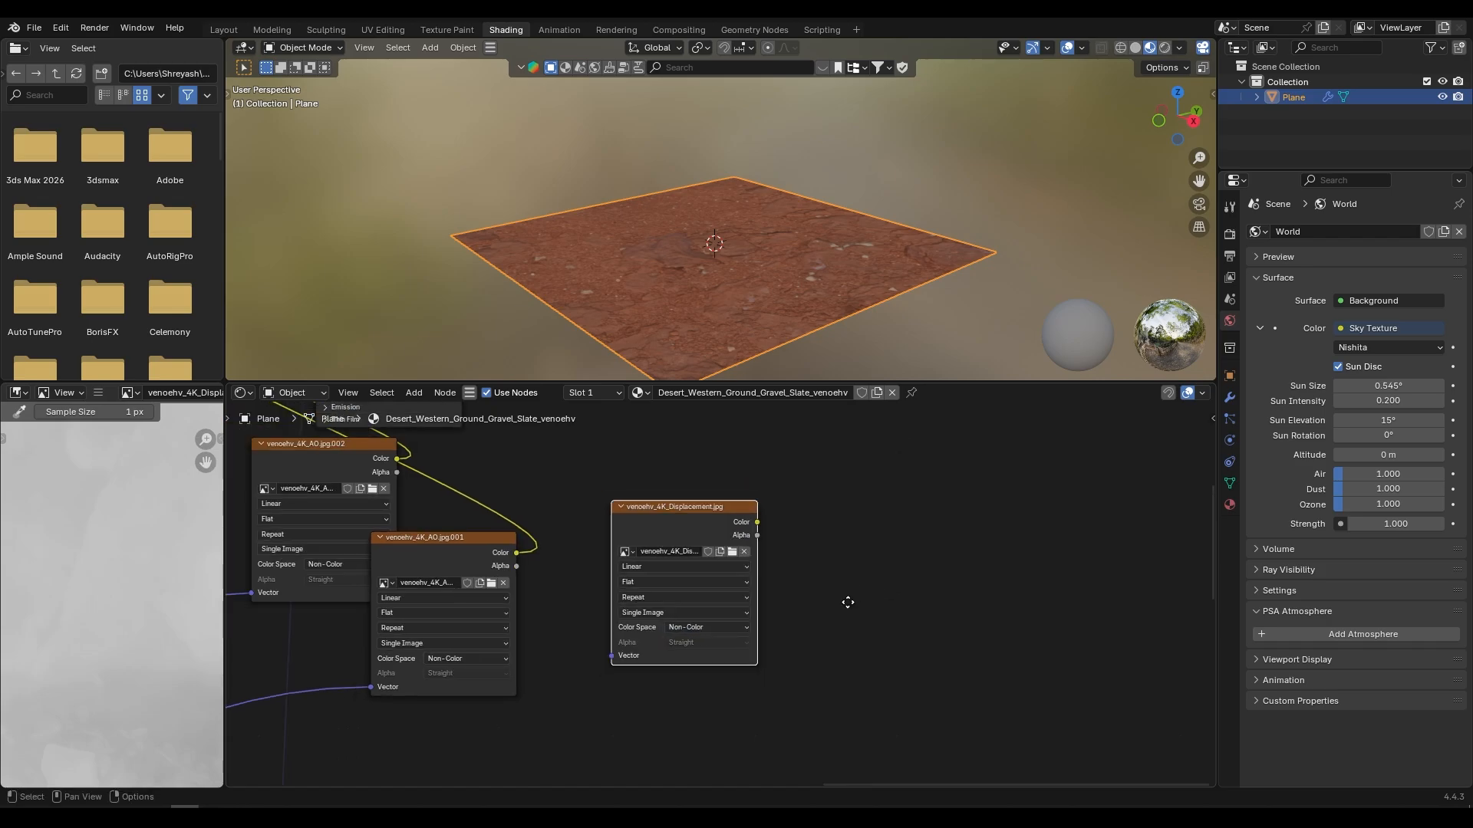
scroll(848, 602, down, 3)
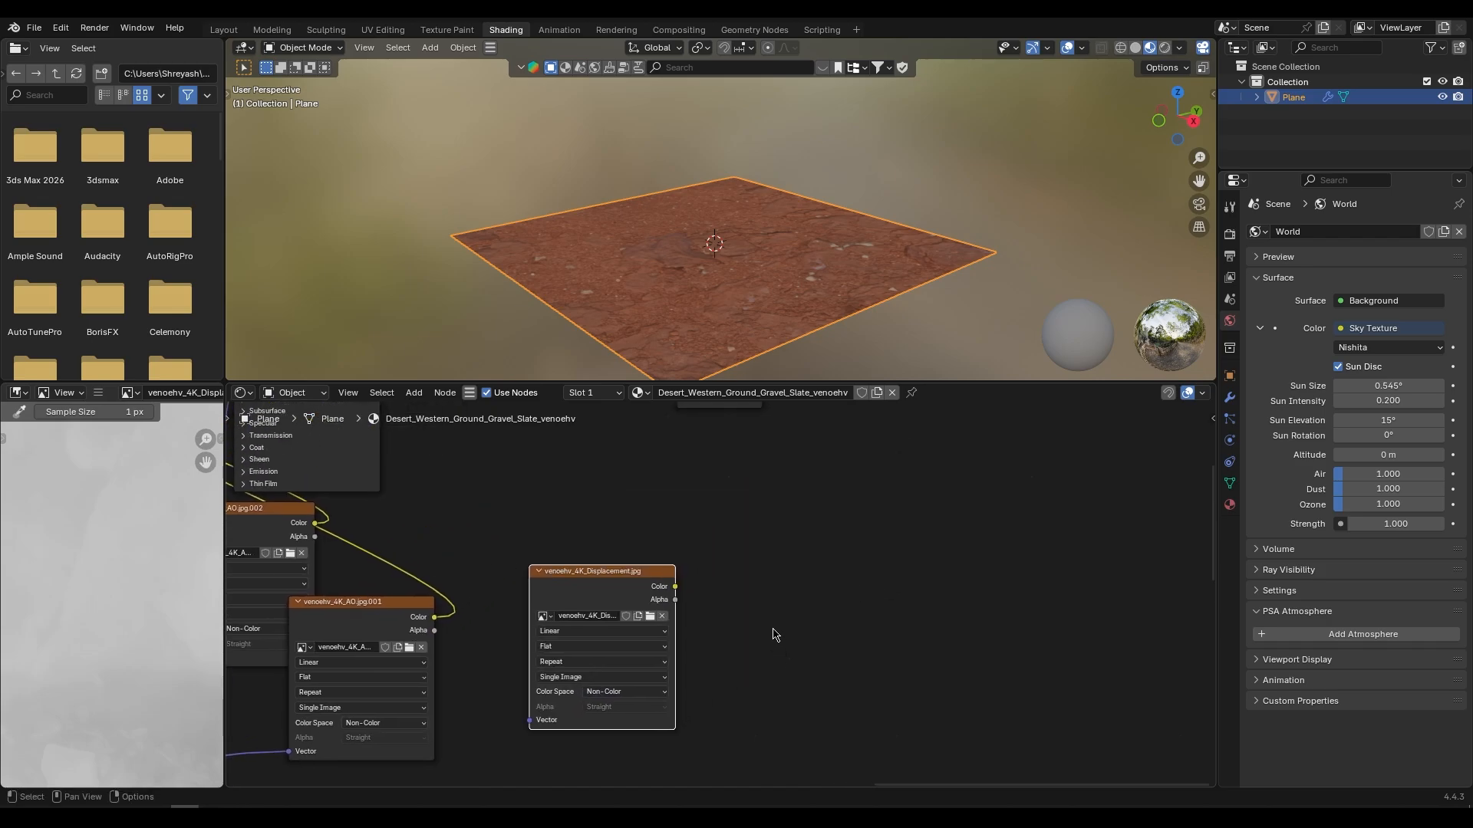
key(shift+a)
click(759, 537)
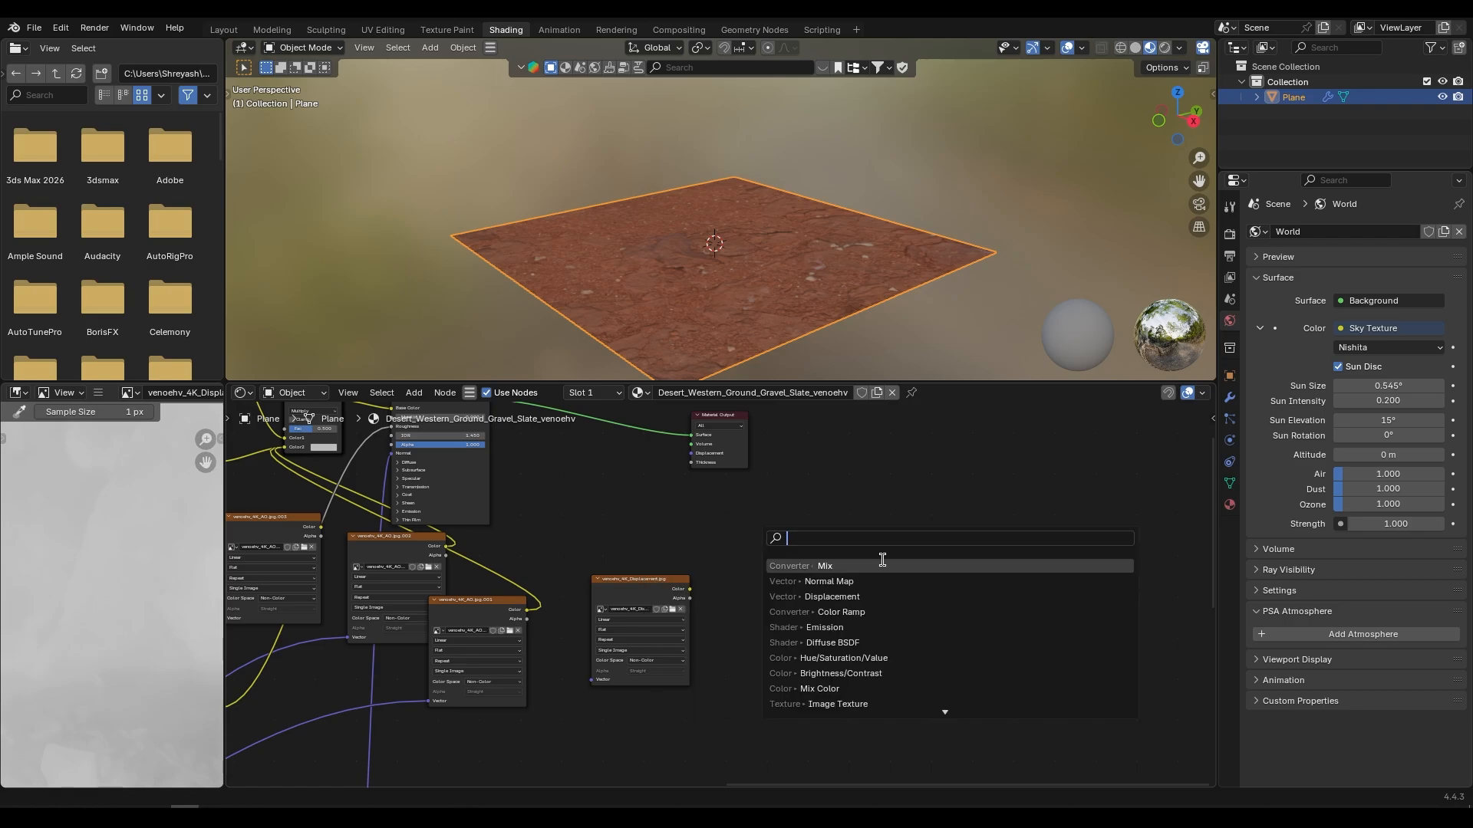
click(867, 596)
click(737, 515)
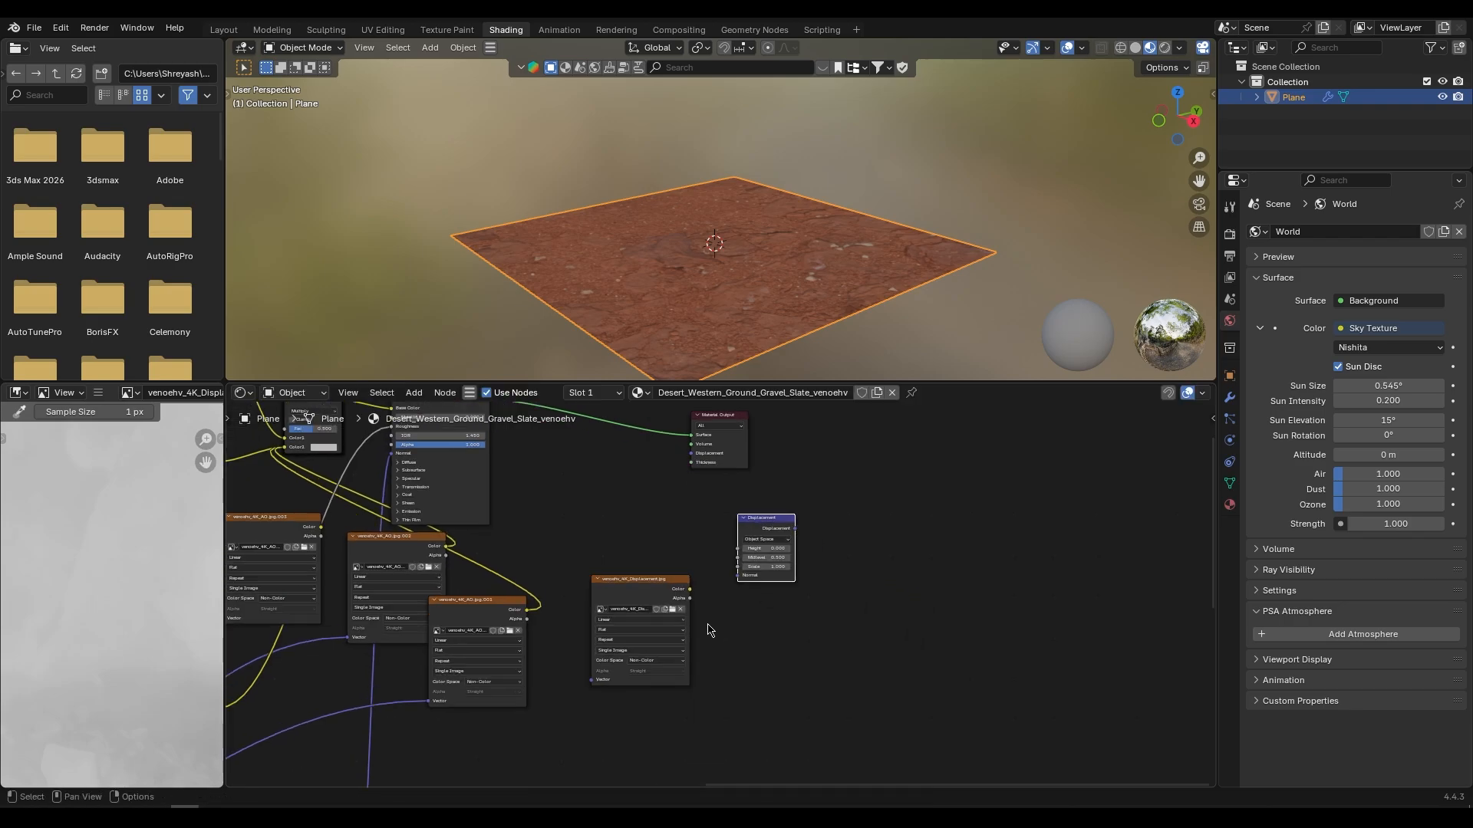
- Link the displacement texture's Color to the Displacement node's Height and its output to the Material Output's Displacement, and adjust the node's Scale
scroll(707, 625, up, 1)
drag(685, 589, 741, 541)
middle_drag(862, 505, 824, 542)
drag(773, 557, 692, 469)
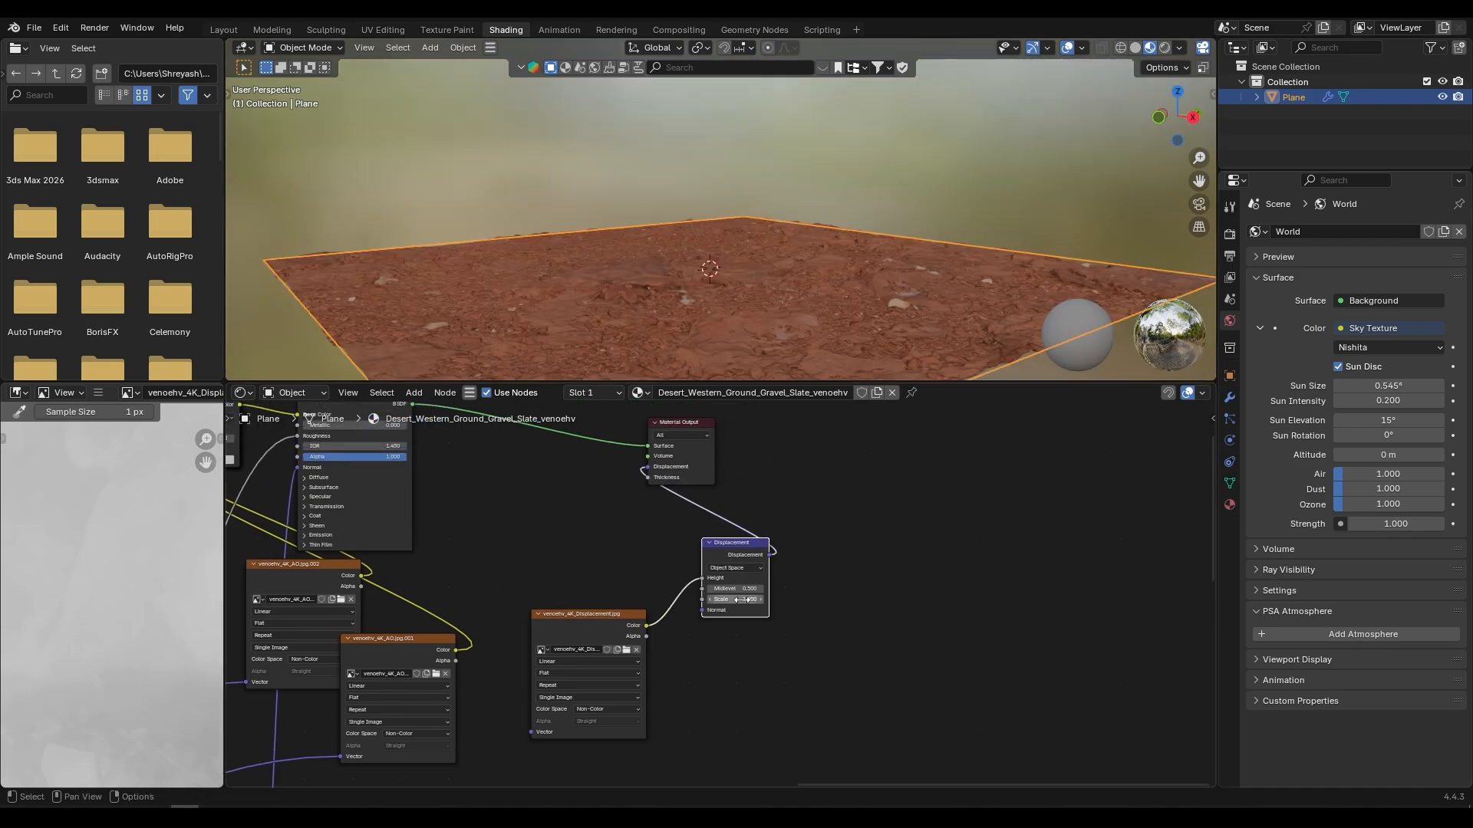
drag(736, 600, 759, 600)
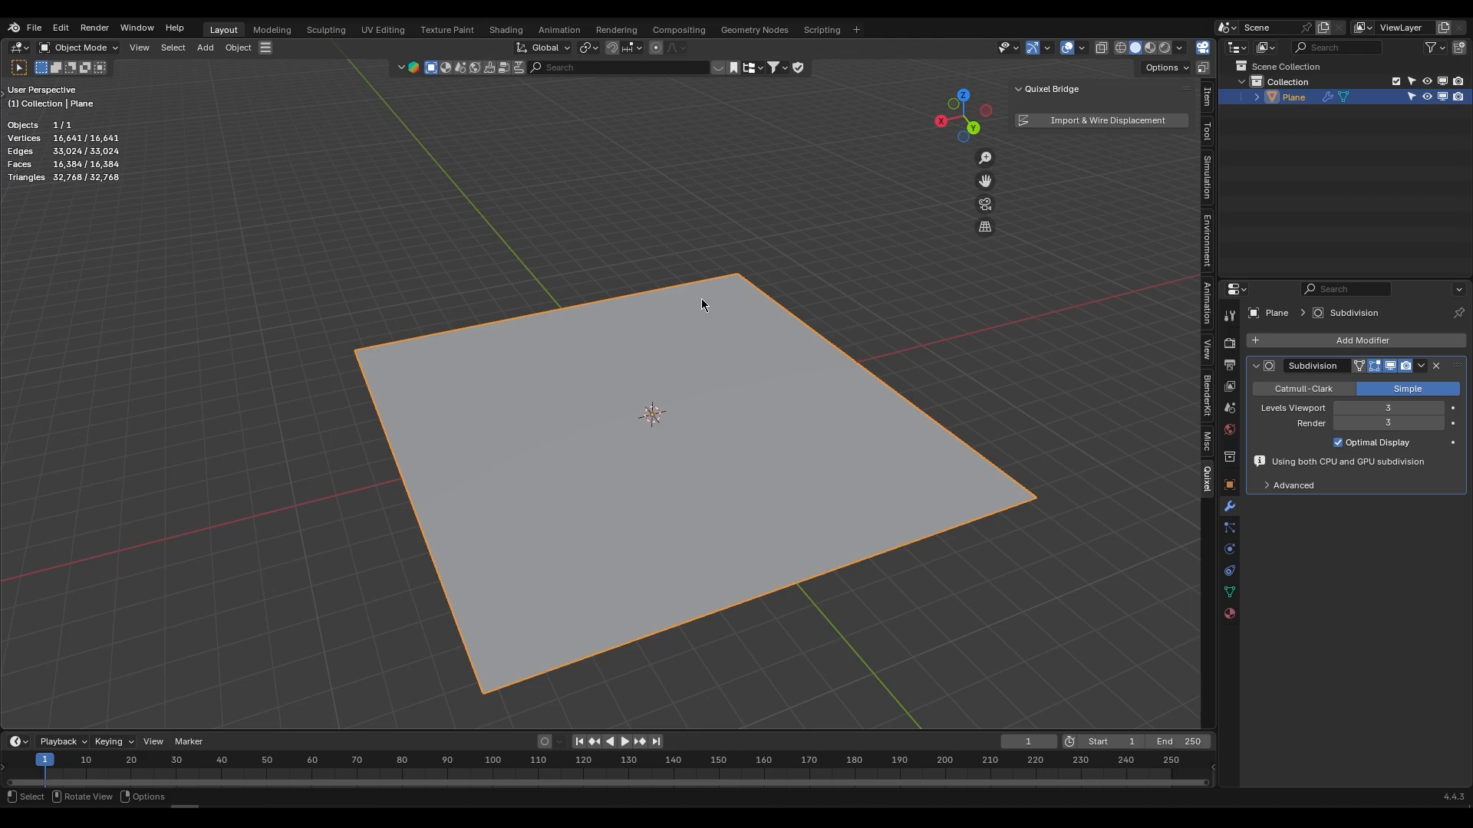
- Show the plane with rendered viewport shading in the Layout workspace and inspect its displaced surface
middle_drag(701, 297, 712, 368)
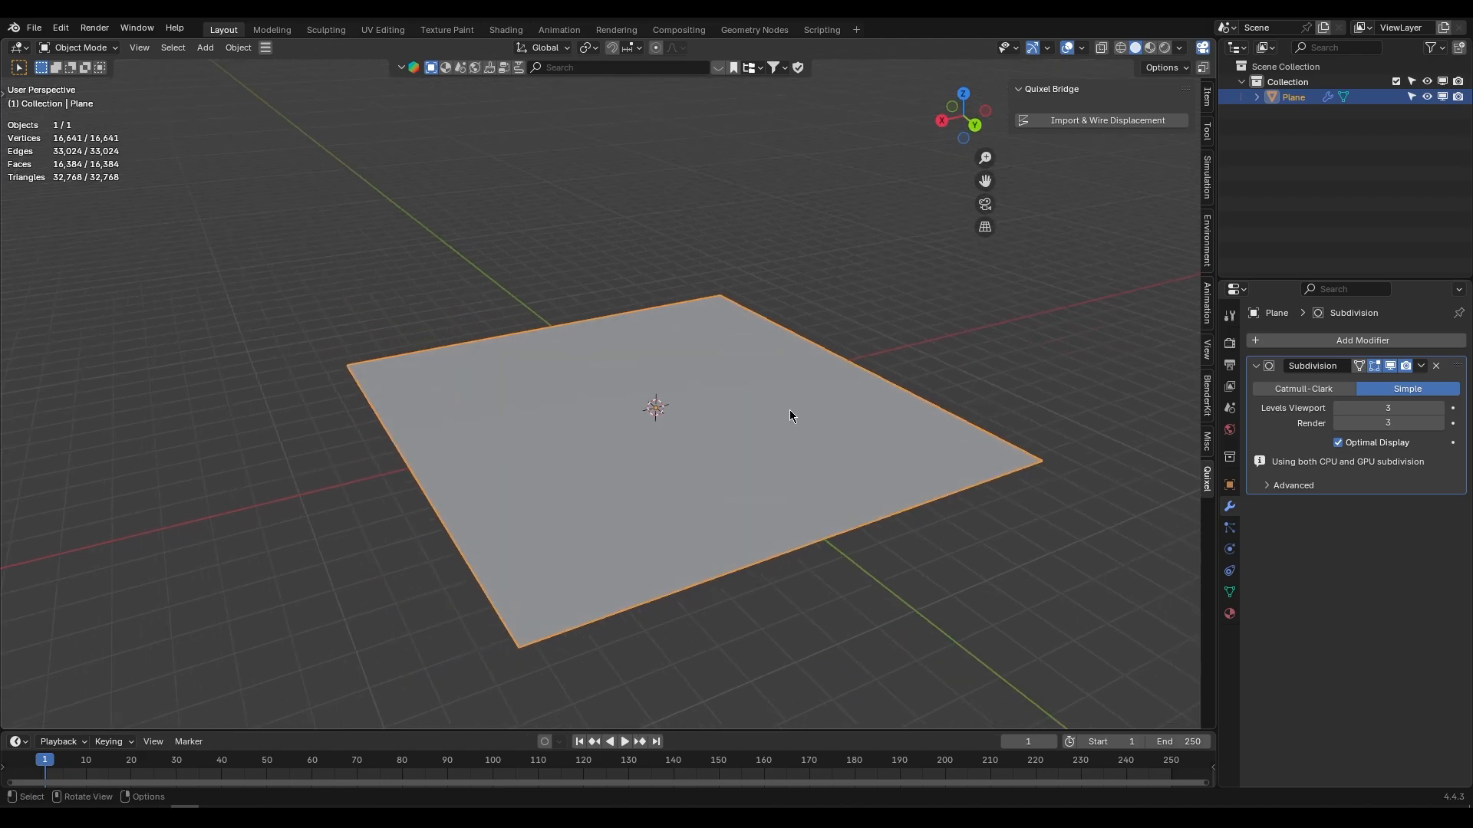
middle_drag(790, 417, 806, 368)
click(1164, 48)
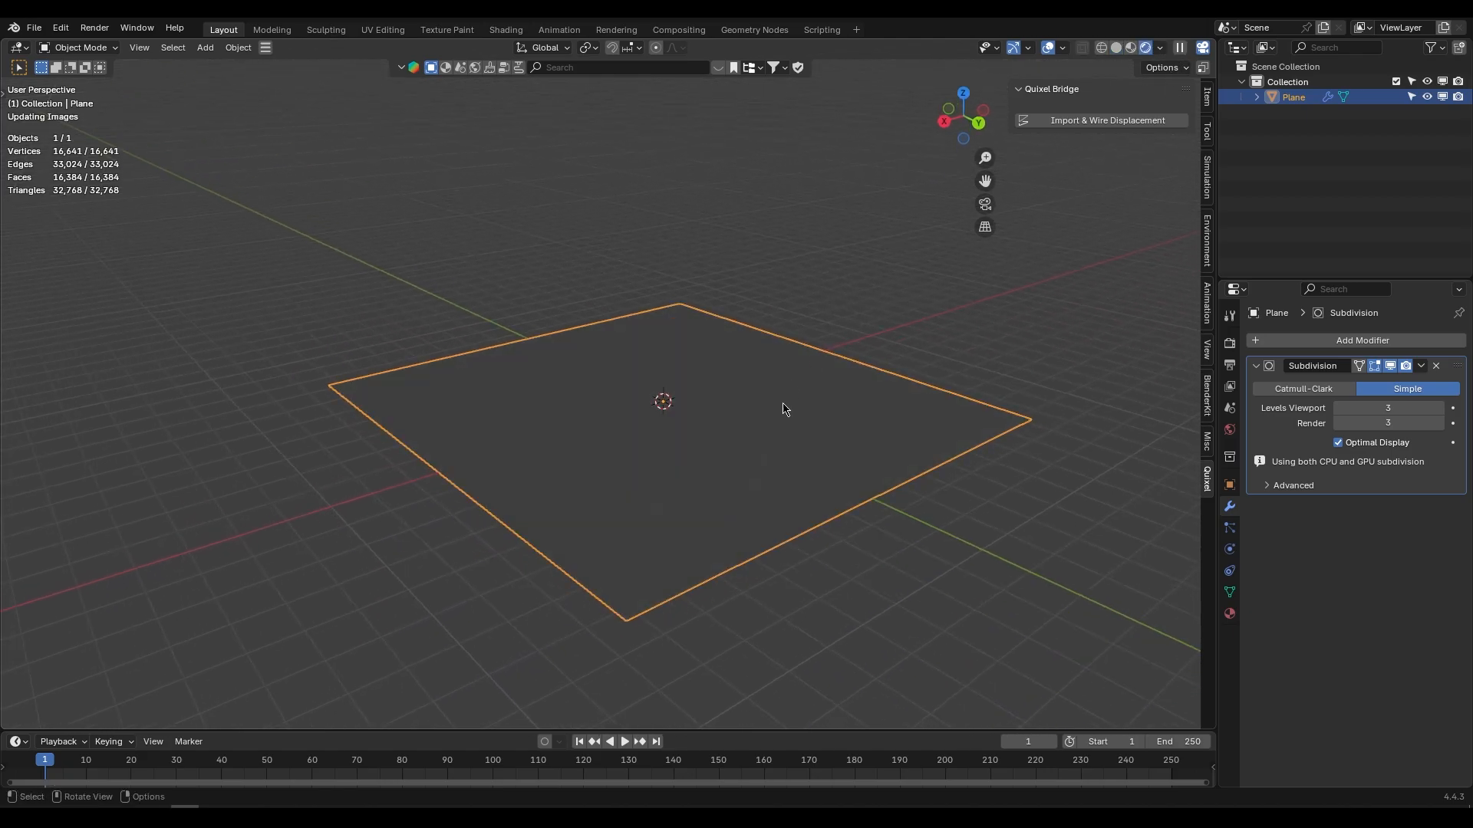
scroll(781, 413, up, 2)
scroll(767, 429, down, 2)
middle_drag(745, 474, 729, 460)
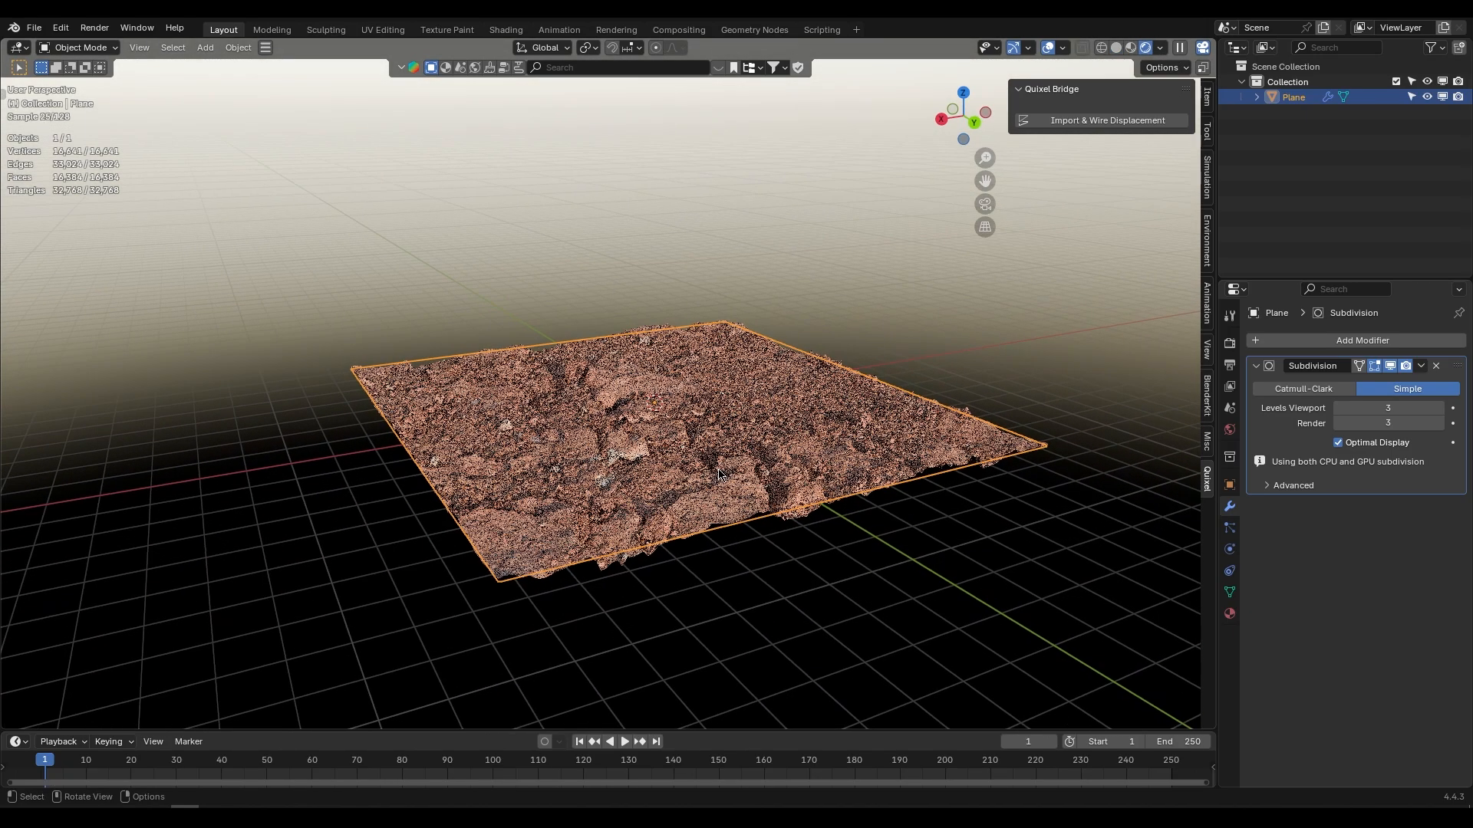